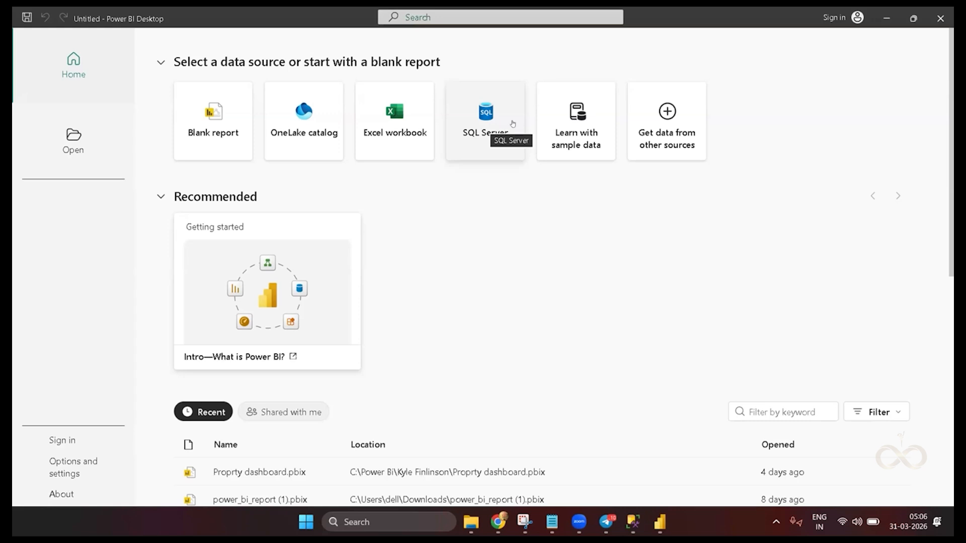
- Start a SQL Server data connection, and open the Database Engine connection dialog in SQL Server Management Studio
left_click(487, 121)
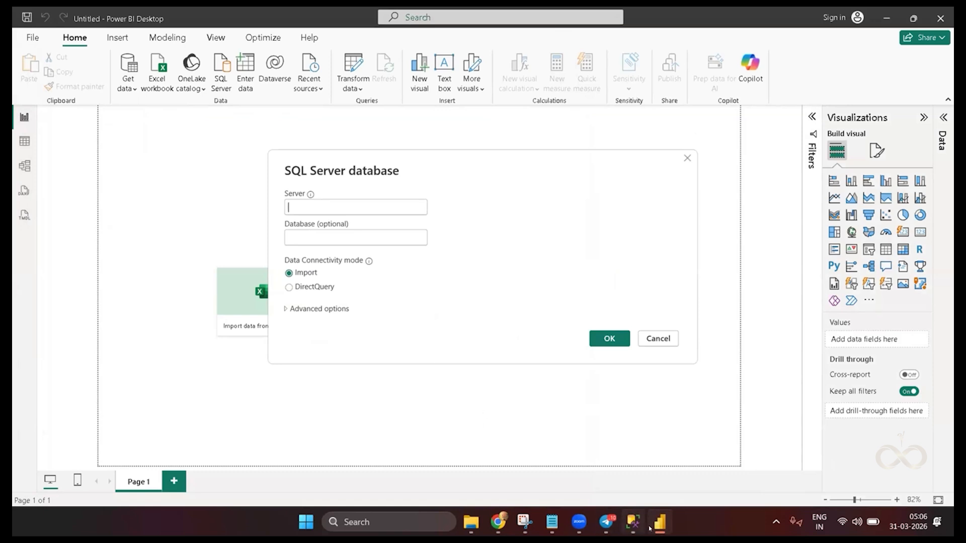
left_click(632, 527)
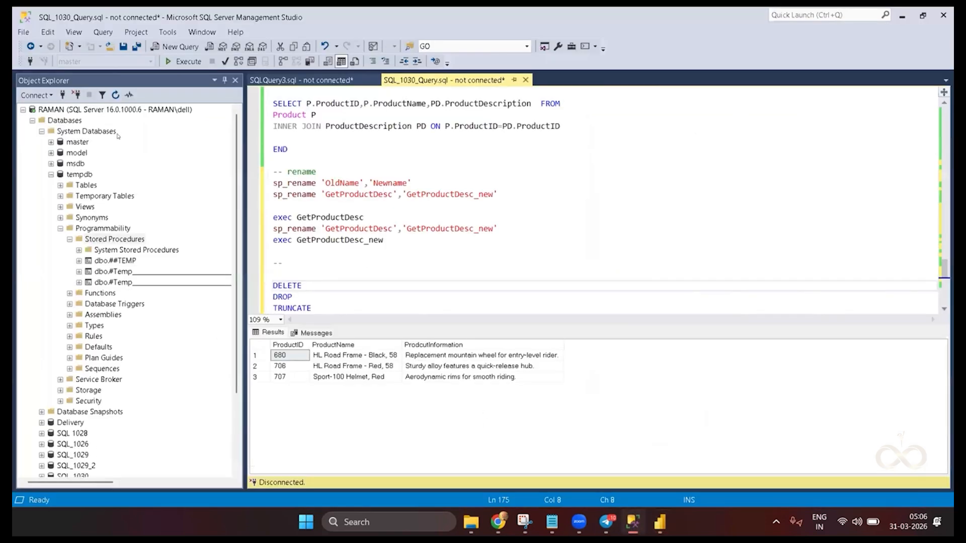
left_click(35, 95)
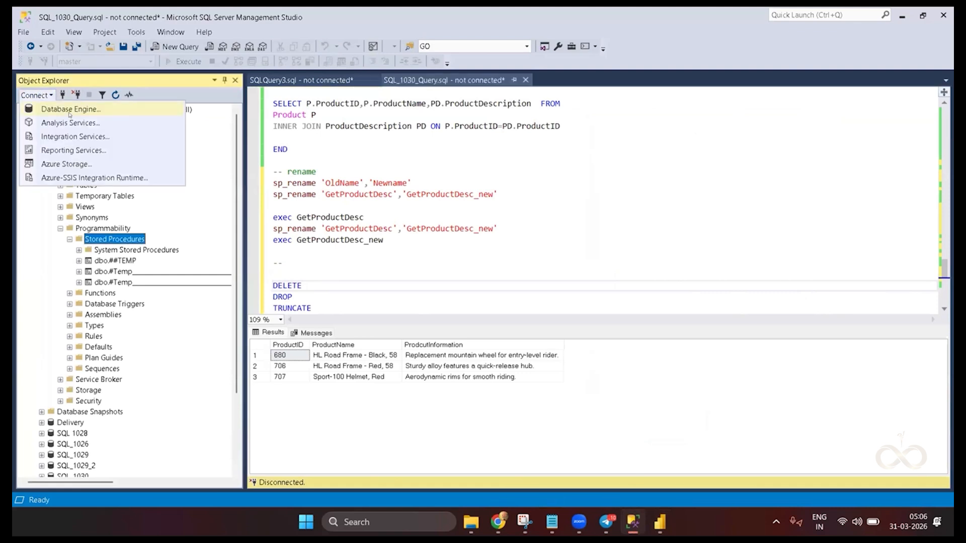
left_click(69, 112)
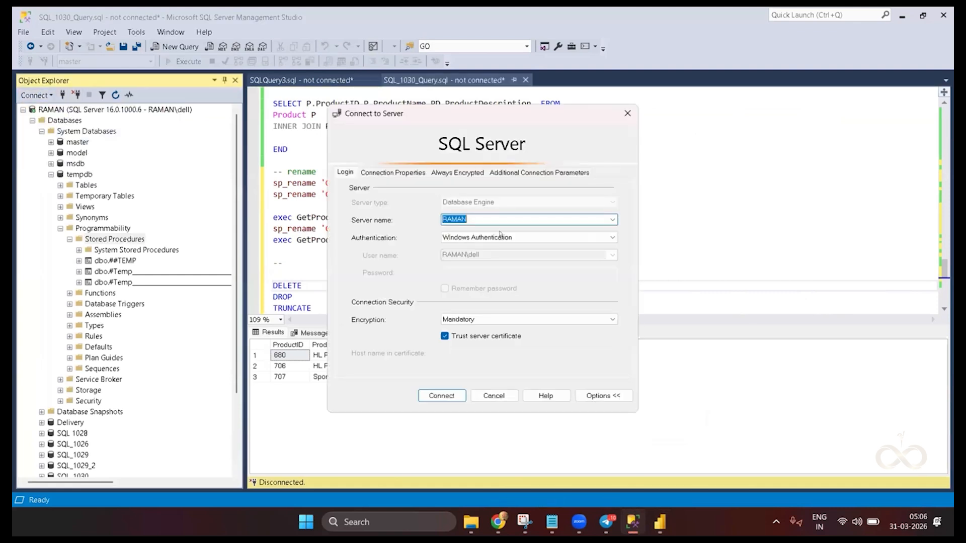
- Copy the server name from the Management Studio connection dialog into the Server field of Power BI's SQL Server database dialog
left_click(486, 218)
left_click_drag(486, 217, 418, 216)
key("ctrl+c")
key("alt+Tab")
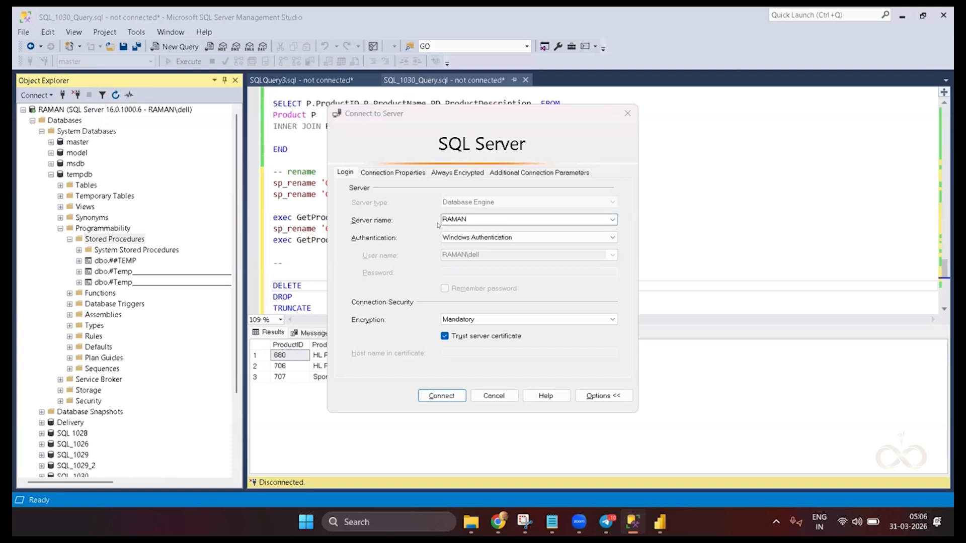
key("ctrl+v")
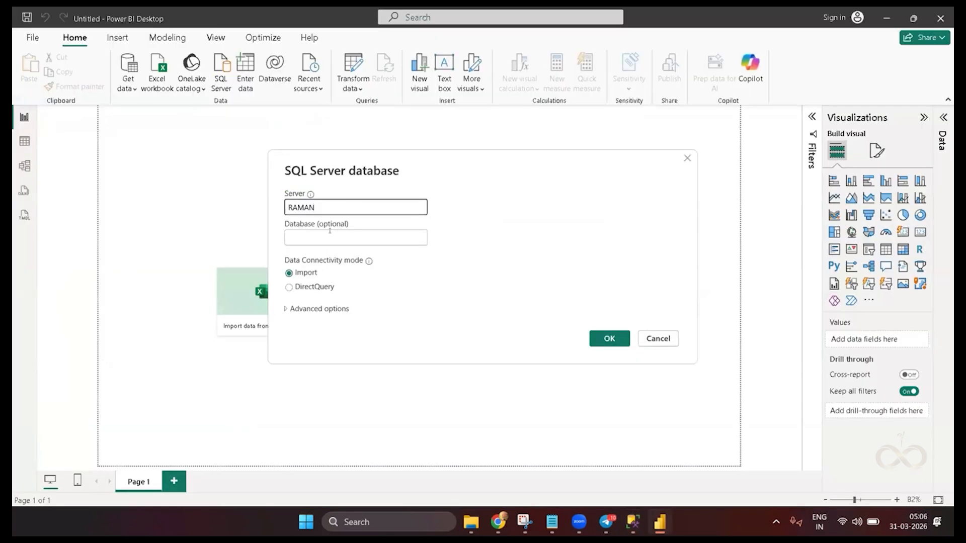
- Cancel the Management Studio connection dialog, browse the SQL_1026 tables there, and set SQL_1026 as the database in Power BI's connection dialog
left_click(329, 231)
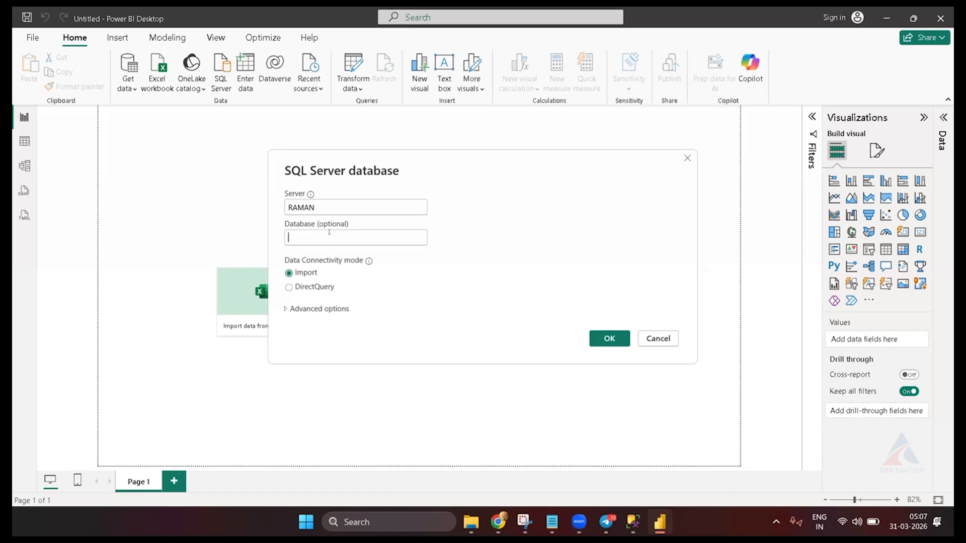
key("alt+Tab")
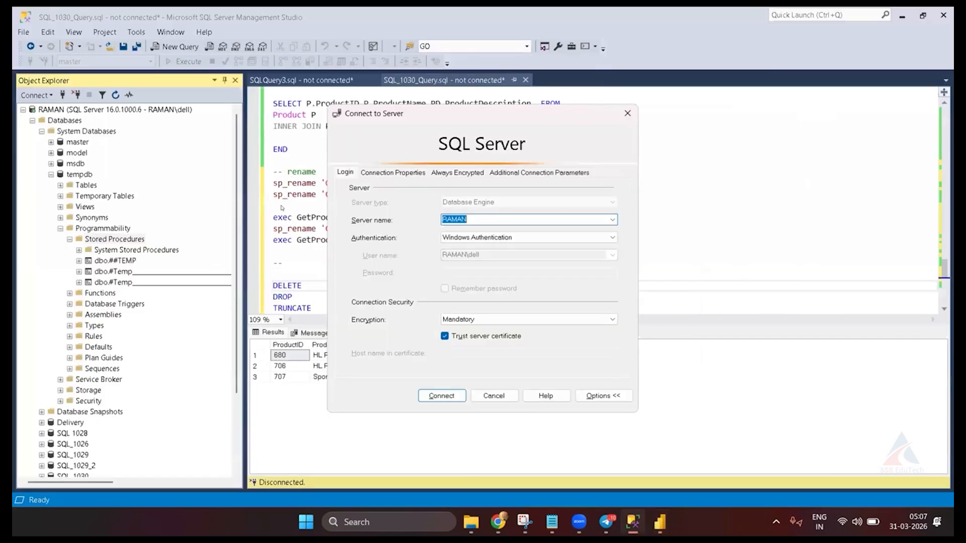
left_click(494, 396)
scroll(53, 374, "down", 1)
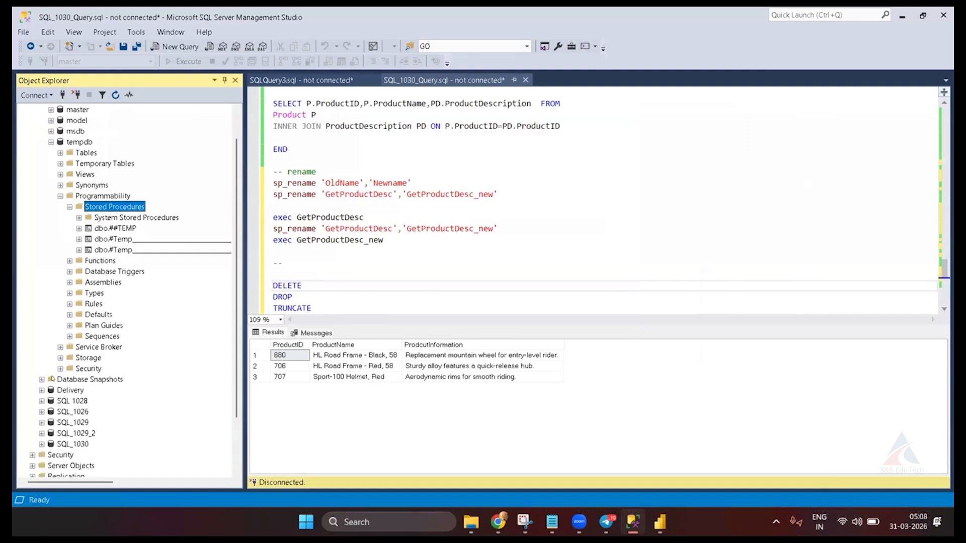
double_click(85, 412)
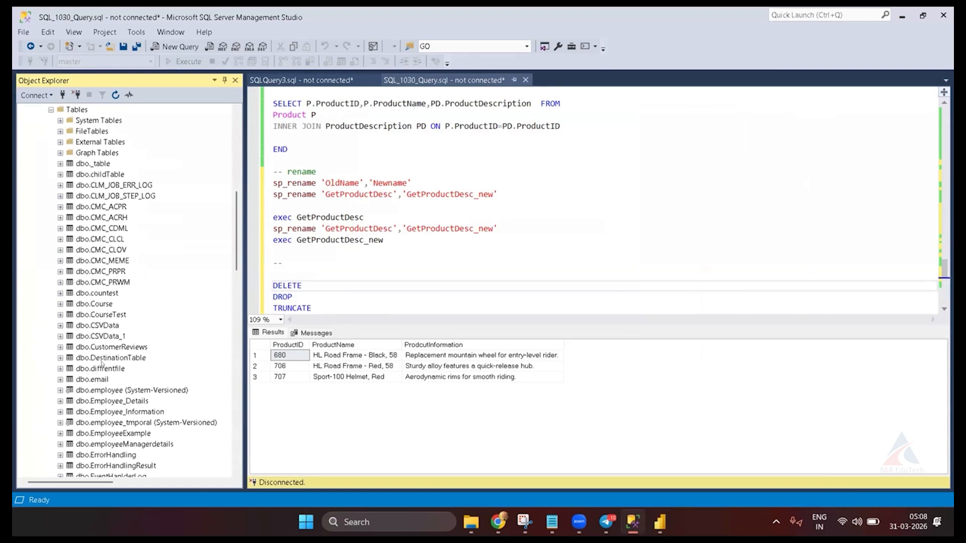
scroll(109, 361, "down", 13)
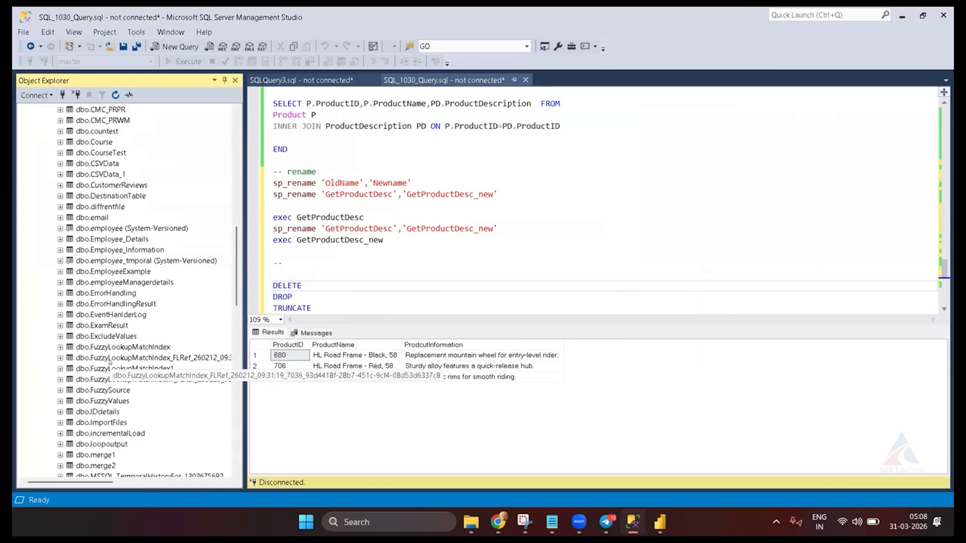
scroll(110, 361, "down", 2)
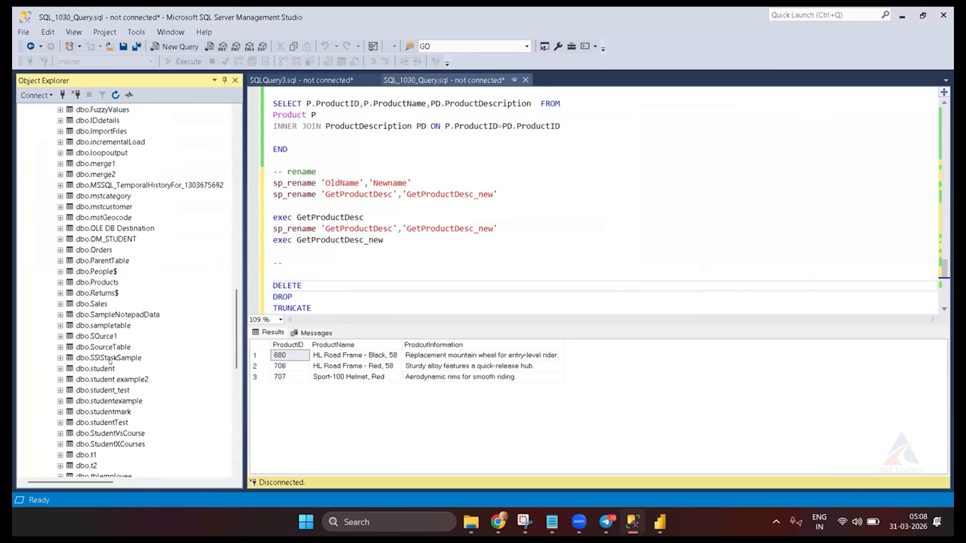
key("alt+Tab")
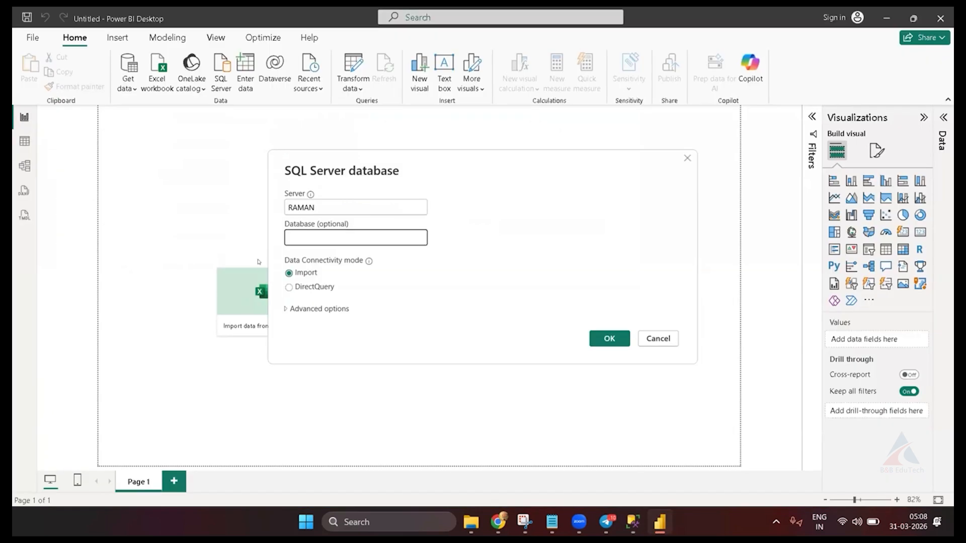
type("SQL_1026")
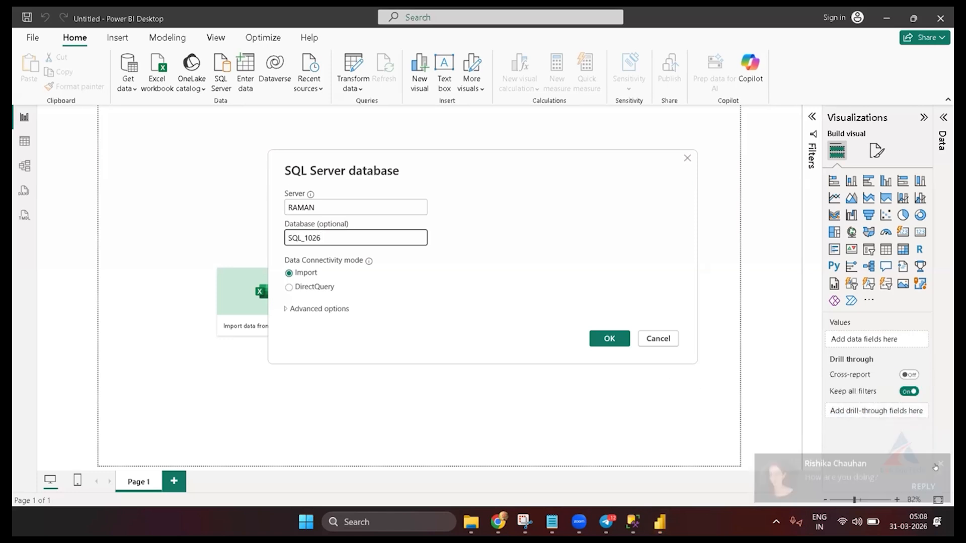
- Close the Telegram window without leaving the SQL Server database dialog
right_click(605, 522)
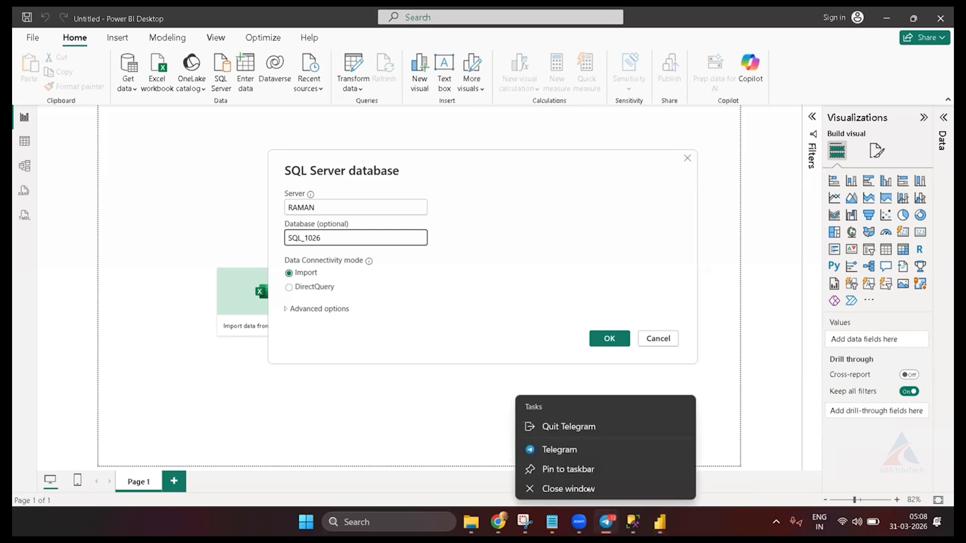
left_click(589, 489)
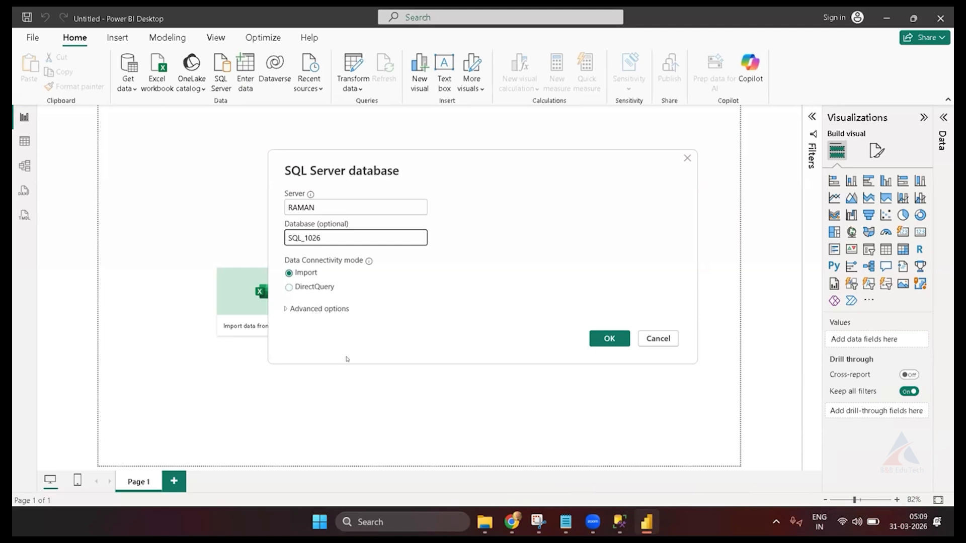
- Switch to Notepad, clear the existing note, and write the headings "Import model" and "Direct Query Model" with blank lines between them
left_click(566, 522)
key("ctrl+a")
key("Return")
type("Im")
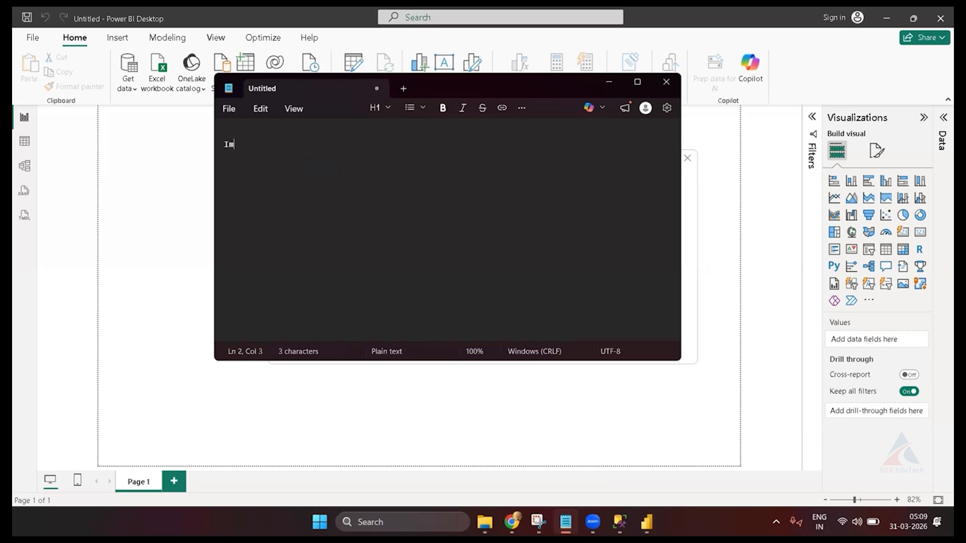
type("port model")
key("Return")
key("Return")
key("Return")
type("Direct Query ")
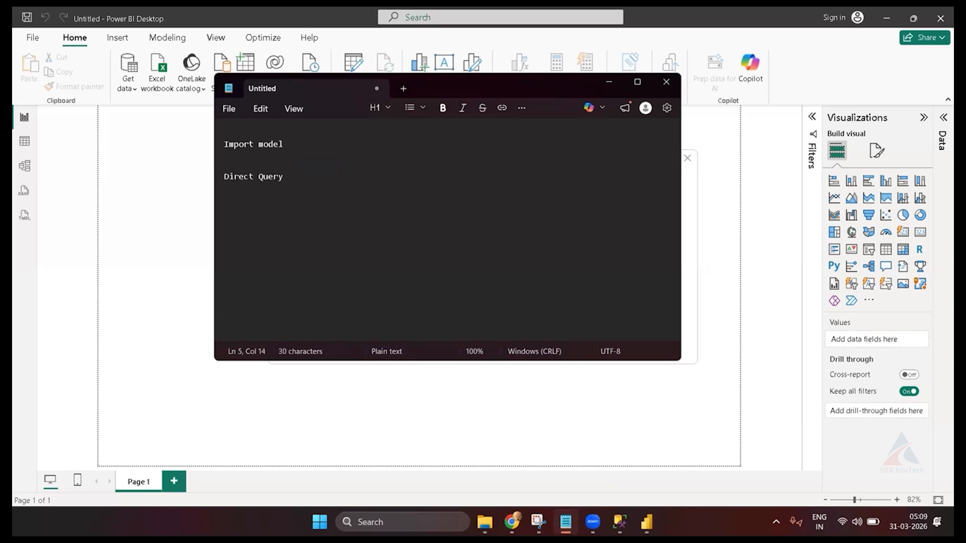
type("Model")
- Add the line "copy from SQL Server table to power BI files" under the Import model heading
key("Up")
key("Up")
key("Return")
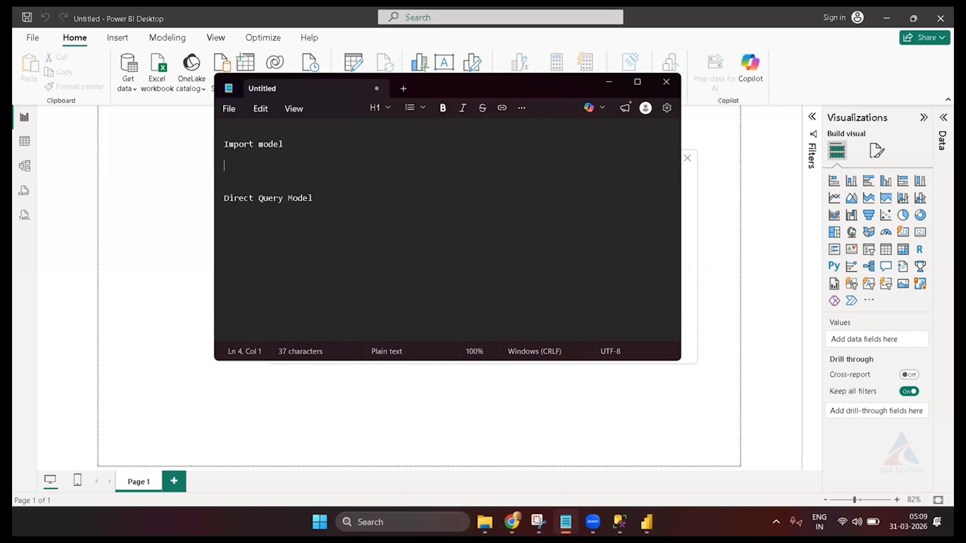
type("import")
key("BackSpace")
key("BackSpace")
key("BackSpace")
key("BackSpace")
key("BackSpace")
key("BackSpace")
key("BackSpace")
type("copy from SQL Server ta")
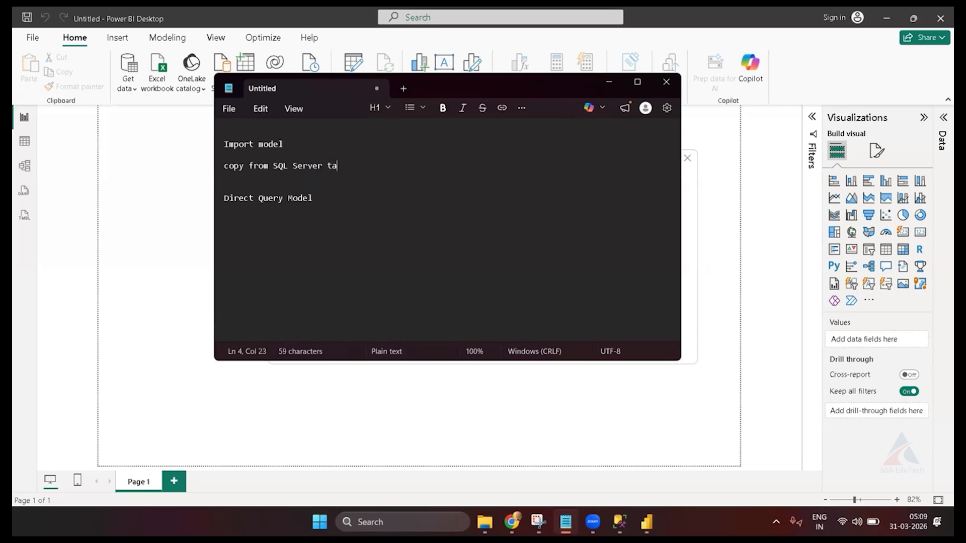
type("ble to power BI files")
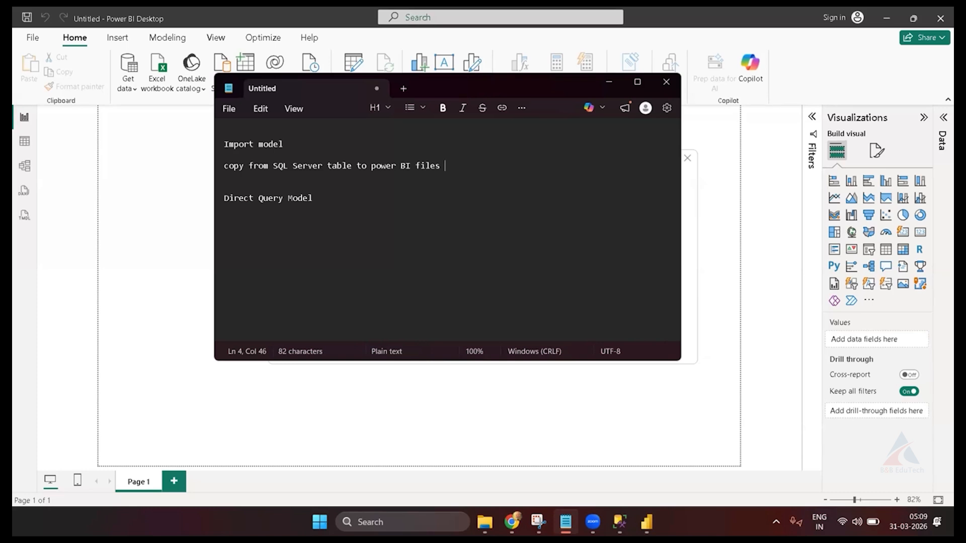
- Add the line "1 GB files --> 1 GB Power BI files" above the Direct Query Model heading
key("Left")
key("Left")
key("Left")
key("Left")
key("Left")
key("Left")
key("Left")
key("Left")
key("Left")
key("Left")
key("Left")
key("Left")
key("Left")
key("Left")
key("ctrl+Left")
key("ctrl+Left")
key("ctrl+Left")
key("Left")
key("Left")
left_click(224, 176)
key("Return")
type("1 GB ")
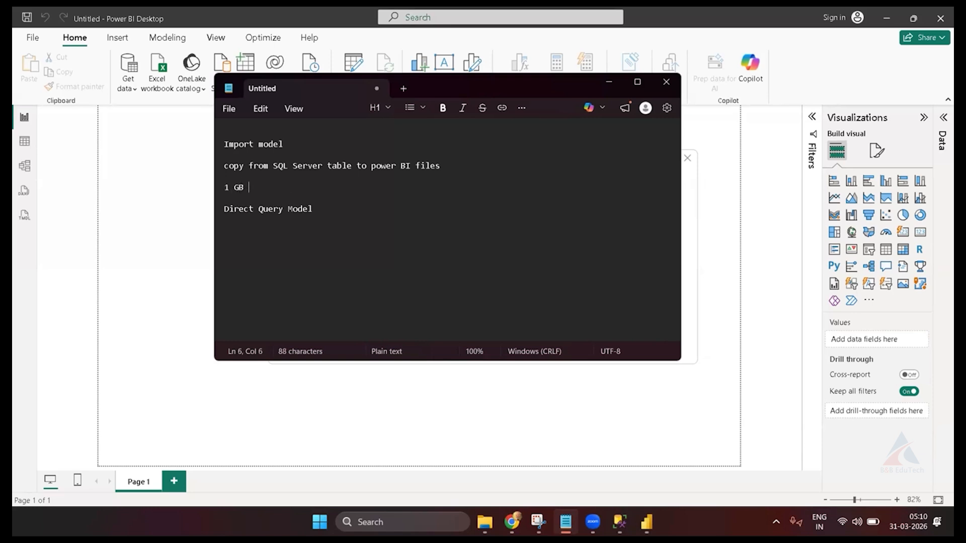
type("files --> 1 GB Pow")
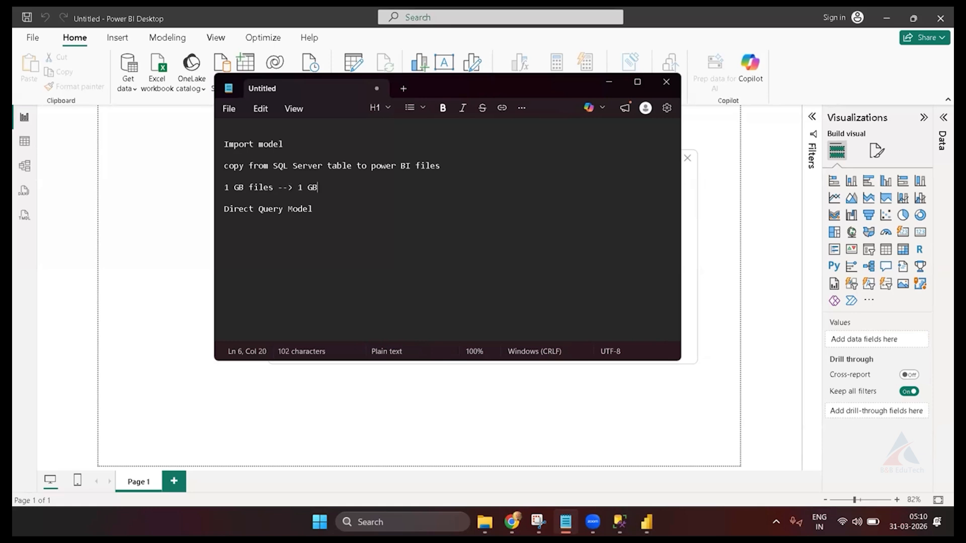
type("er BI files")
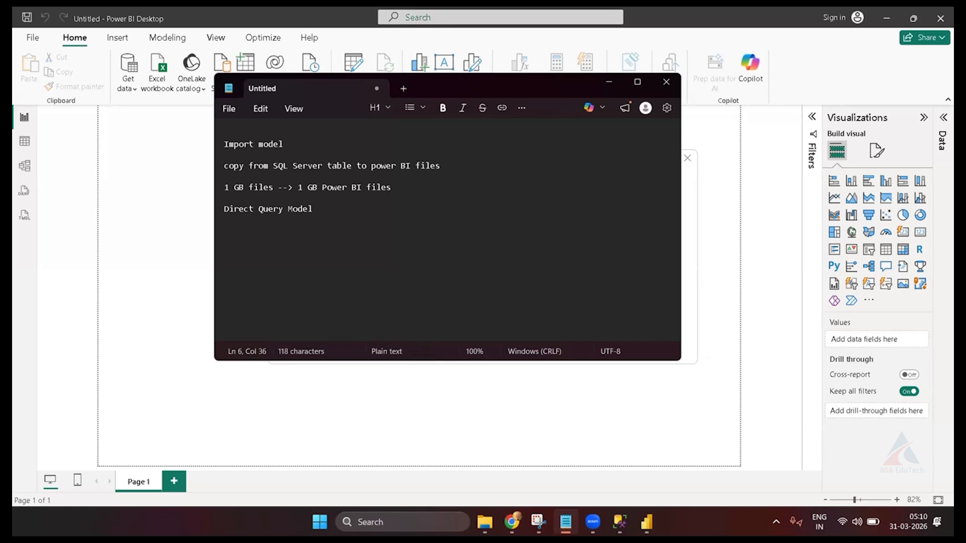
- Add the lines "in power BI files data is old data" and "if you need new data click on Refresh" to the Import model notes
key("Return")
key("Return")
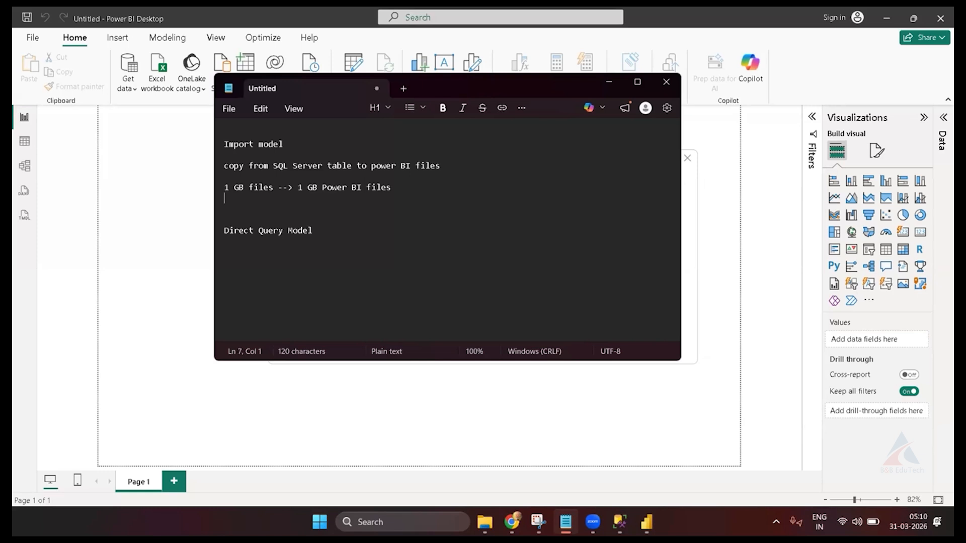
type("in power BI files data is")
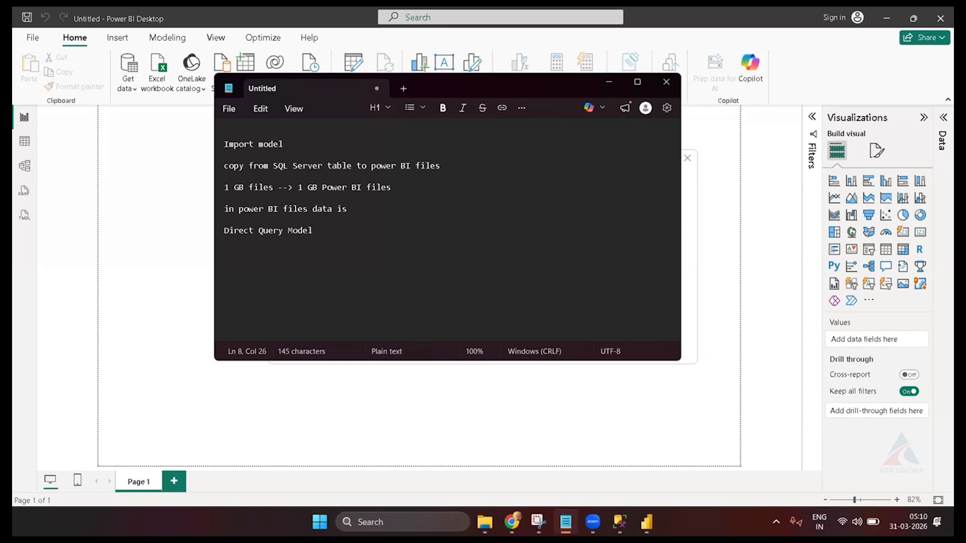
type(" old data")
key("Return")
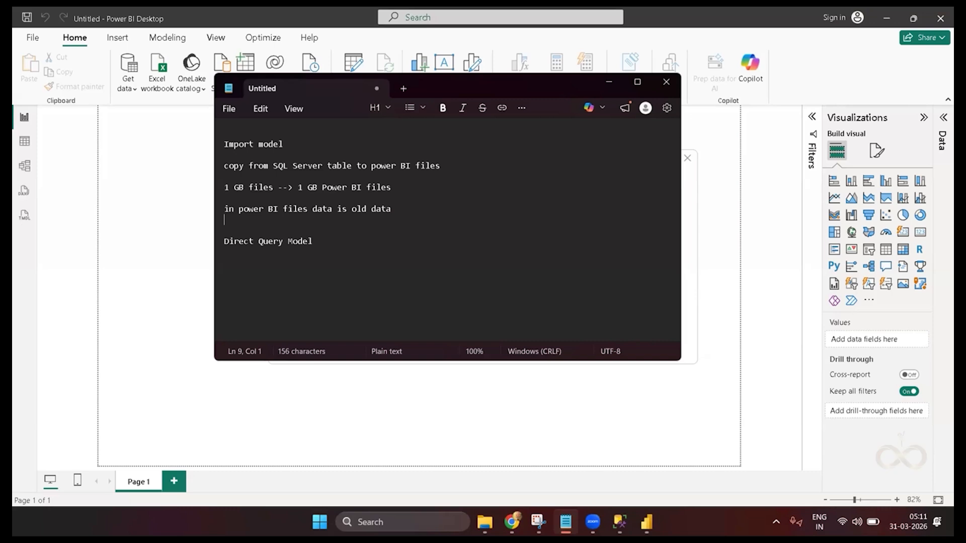
type("if you need new dat")
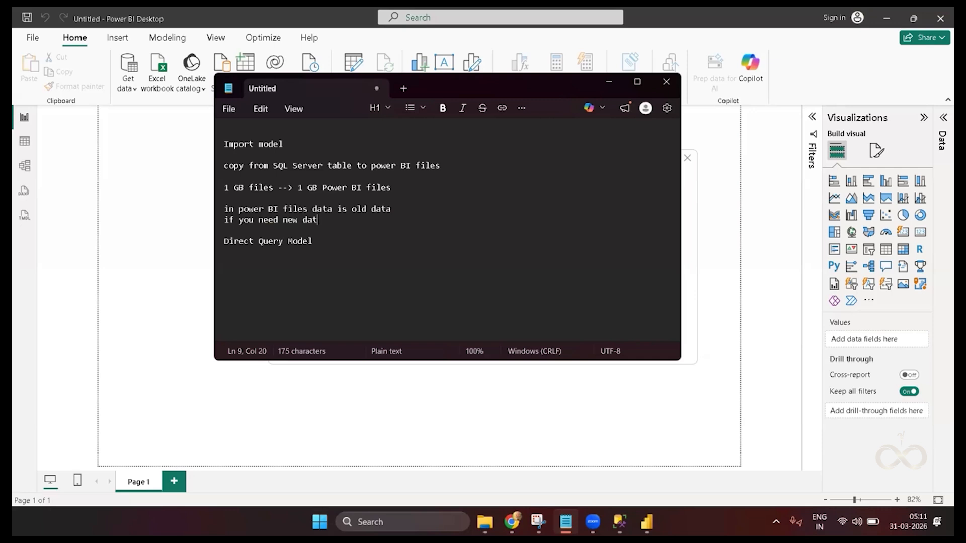
type("a click on Refresh")
- Remove the blank lines between the Import model note lines, and place the cursor on the empty line above Direct Query Model
left_click(225, 198)
key("BackSpace")
key("Up")
left_click(225, 208)
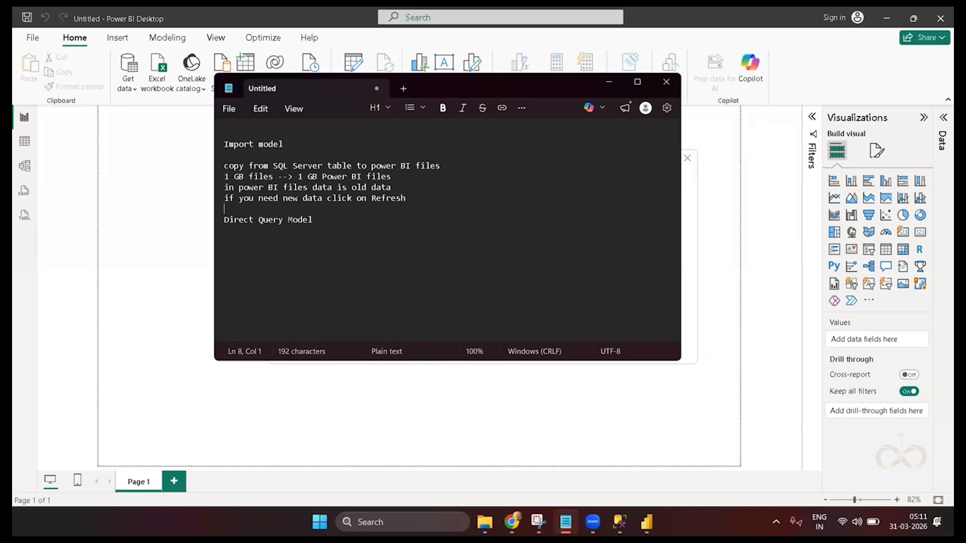
- Add the note "if connect from SQL to Power BI is broke , your visual will show data"
type("if connect from SQL t")
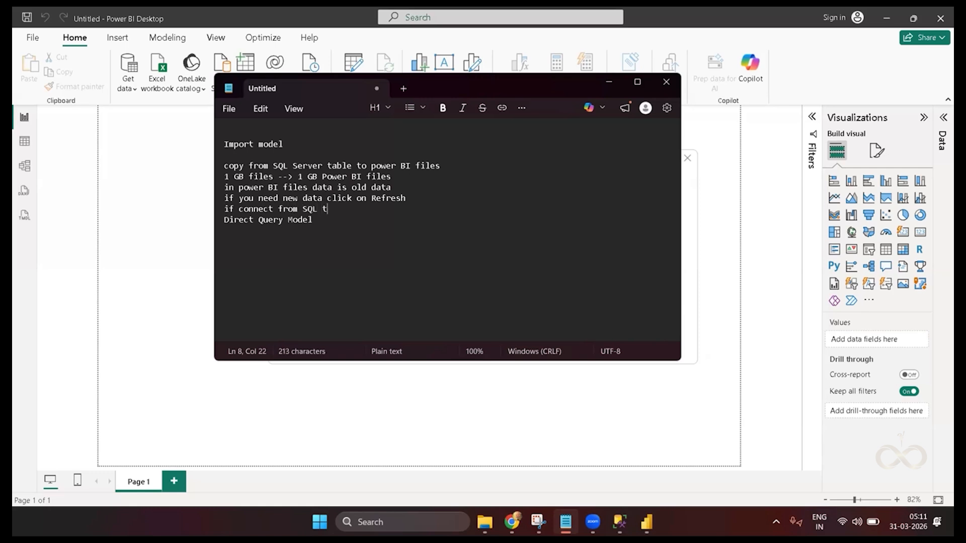
type("o Power BI is br")
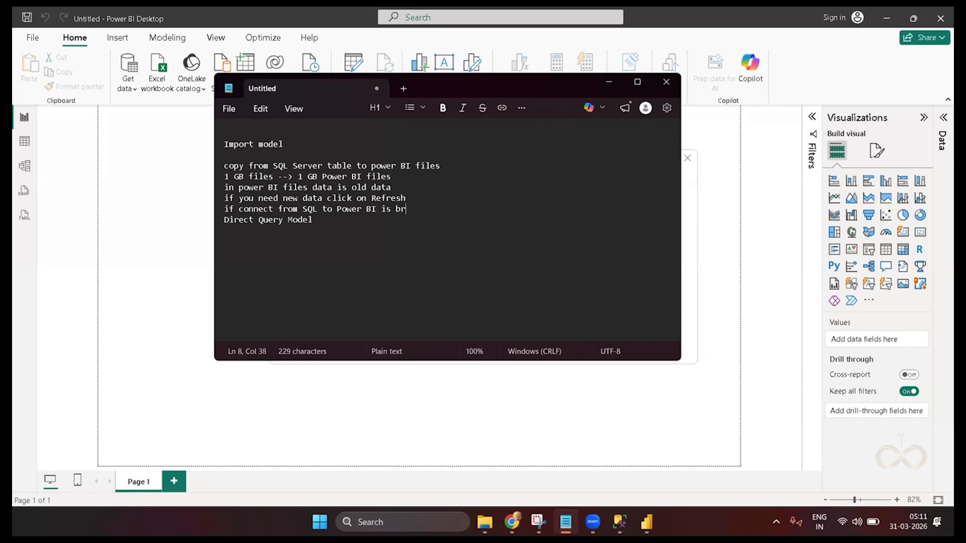
type("oke , your visual will show data")
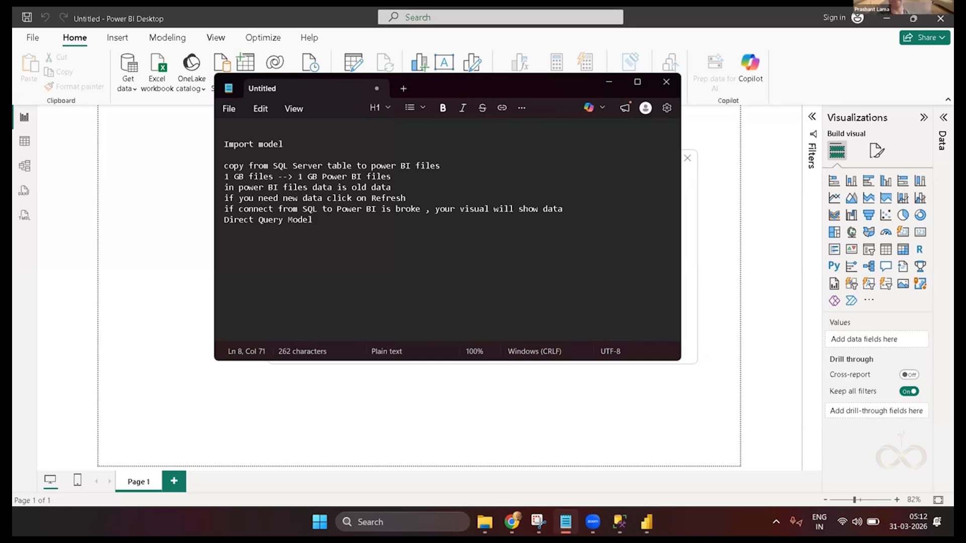
- Insert a row of asterisks beneath the Import model heading and minimize Notepad to return to the SQL Server database dialog
key("Up")
key("Up")
key("Up")
key("Up")
key("Up")
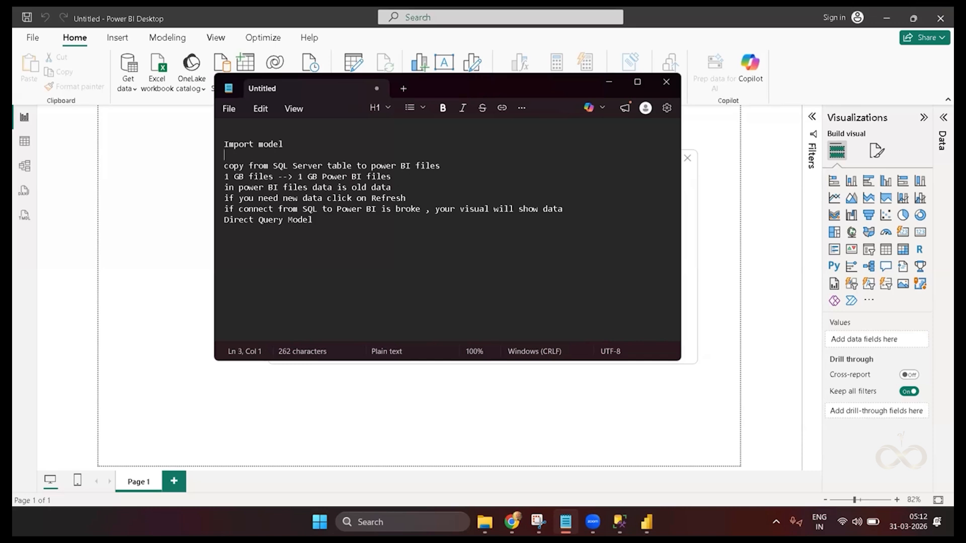
type("***********************************************")
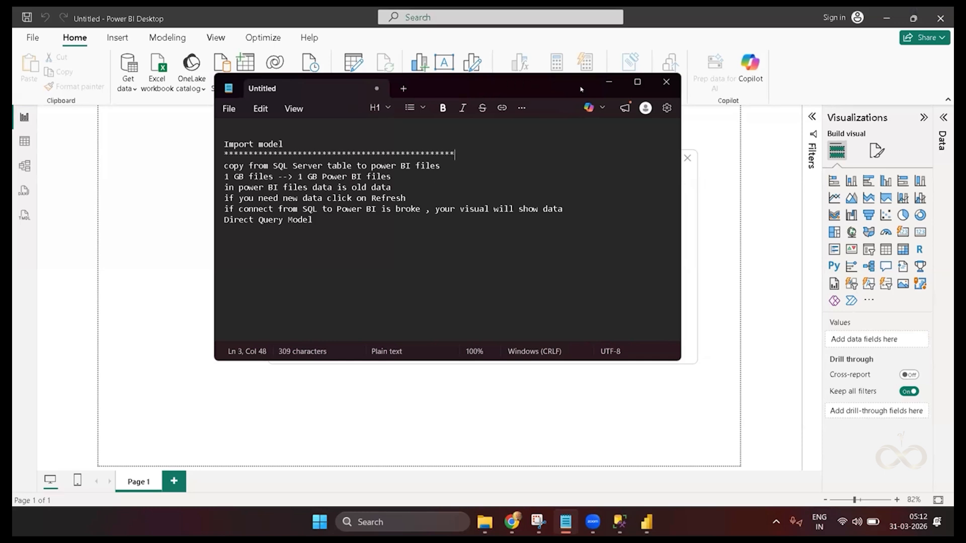
left_click(609, 83)
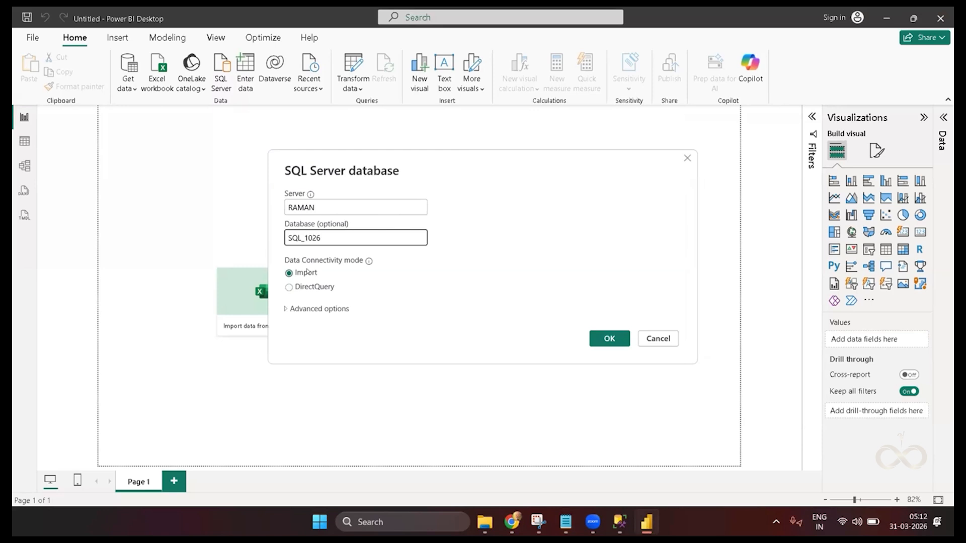
- Show the advanced connection options, enter 2 as the command timeout in minutes, and clear it again
left_click(304, 309)
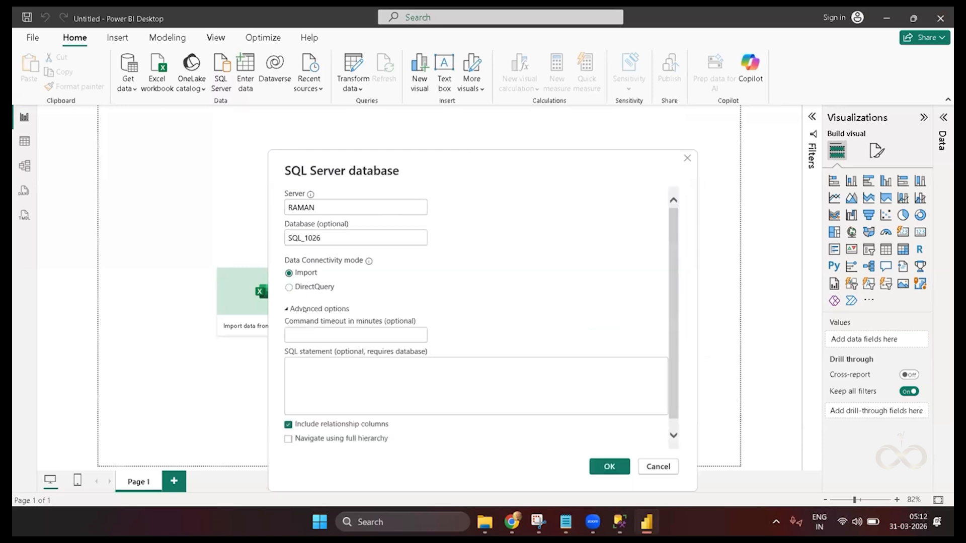
left_click(317, 333)
type("2")
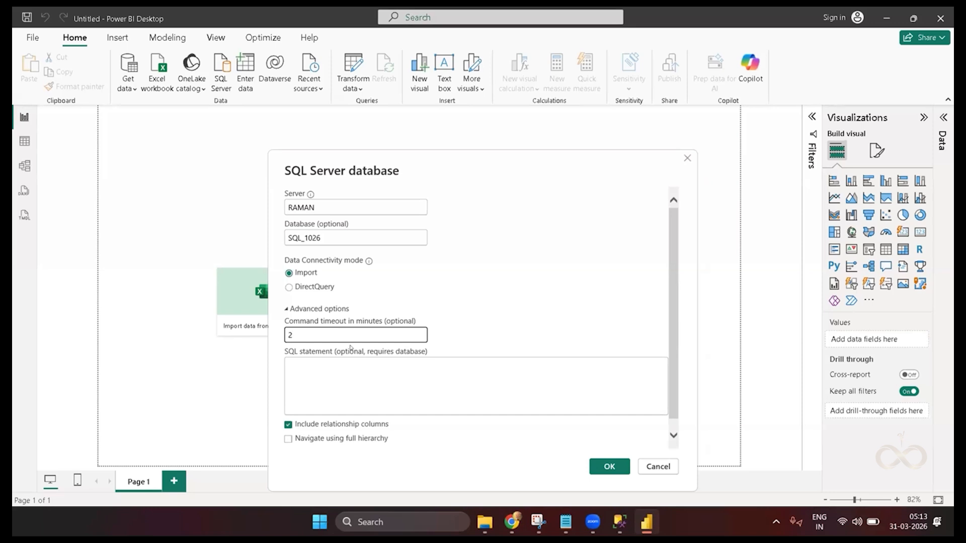
key("BackSpace")
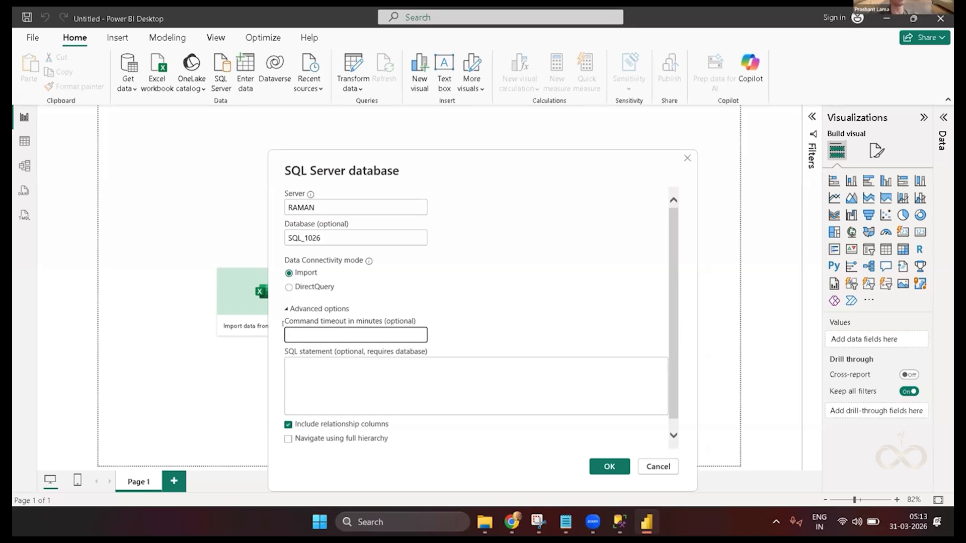
- Switch to Notepad and add the line "In SQL Statement" above Direct Query Model, after a blank line
left_click(308, 363)
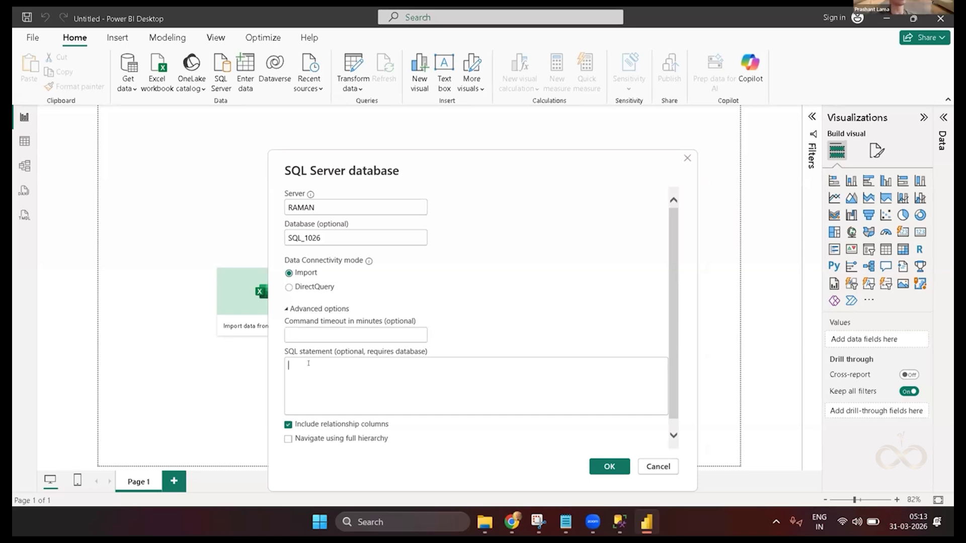
left_click(332, 374)
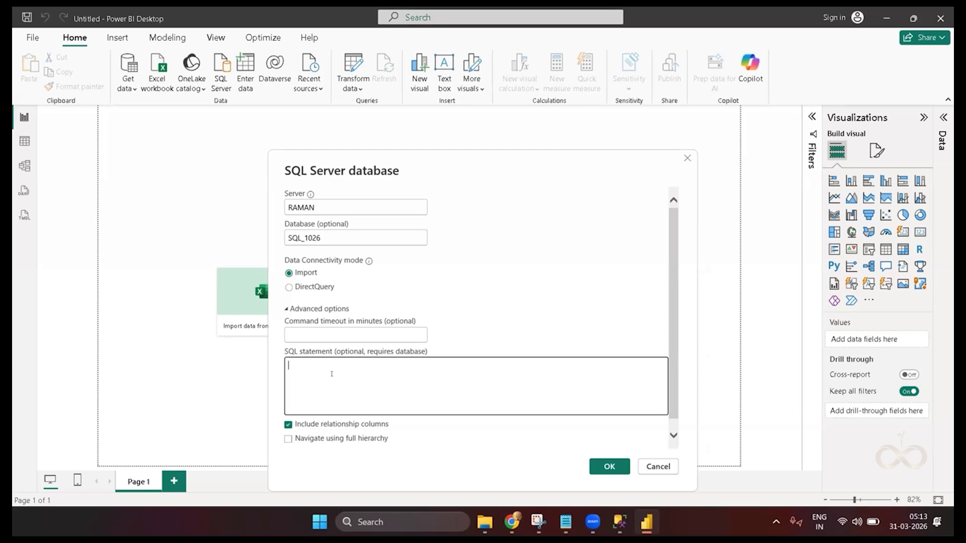
key("alt+Tab")
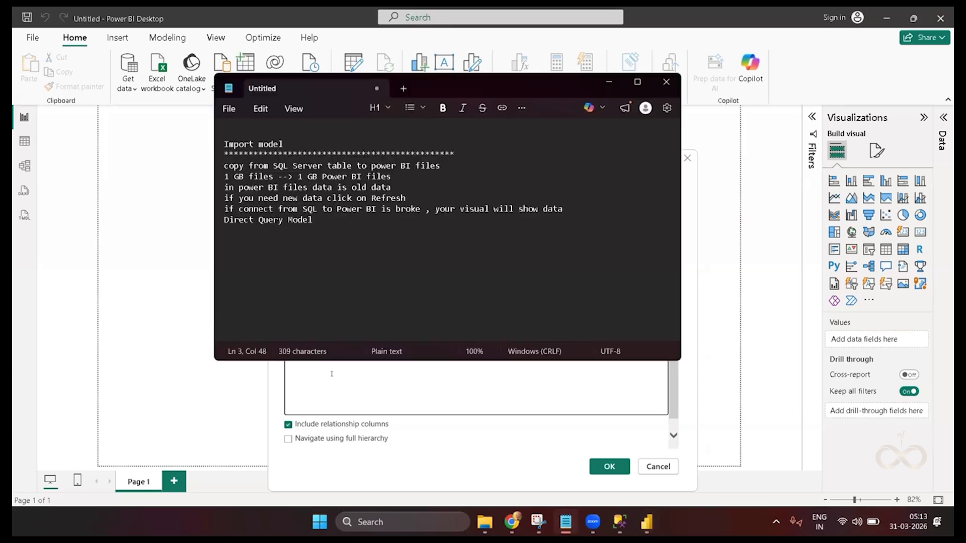
key("alt+Tab")
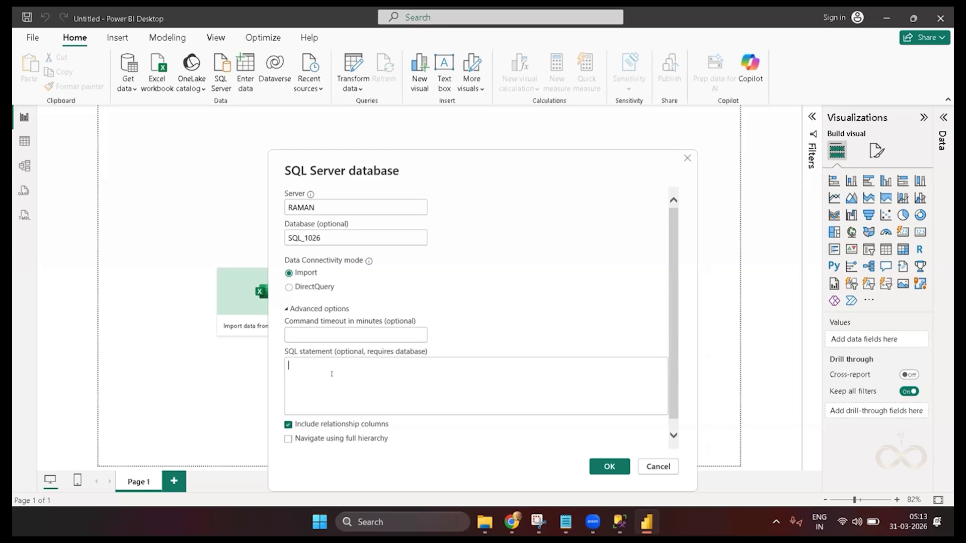
key("alt+Tab")
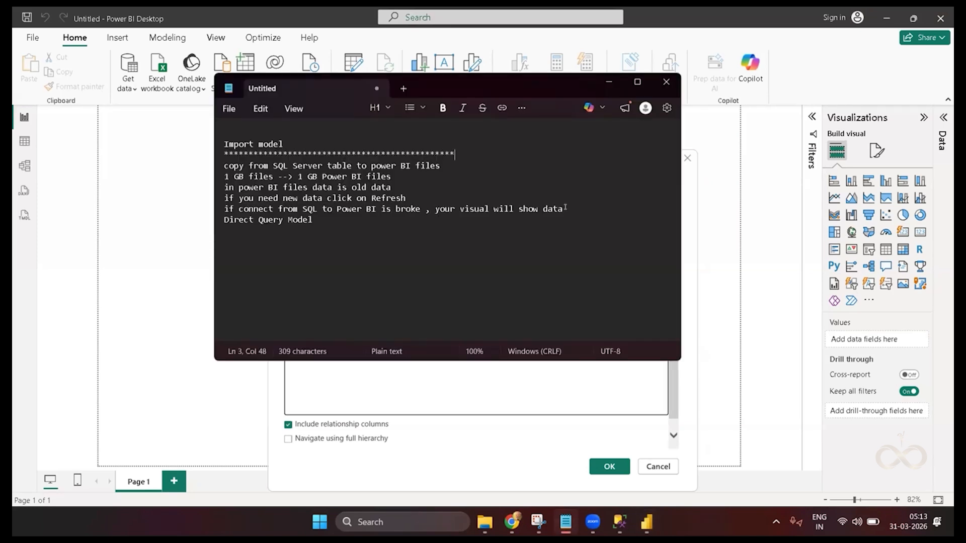
key("Return")
key("Return")
type("In")
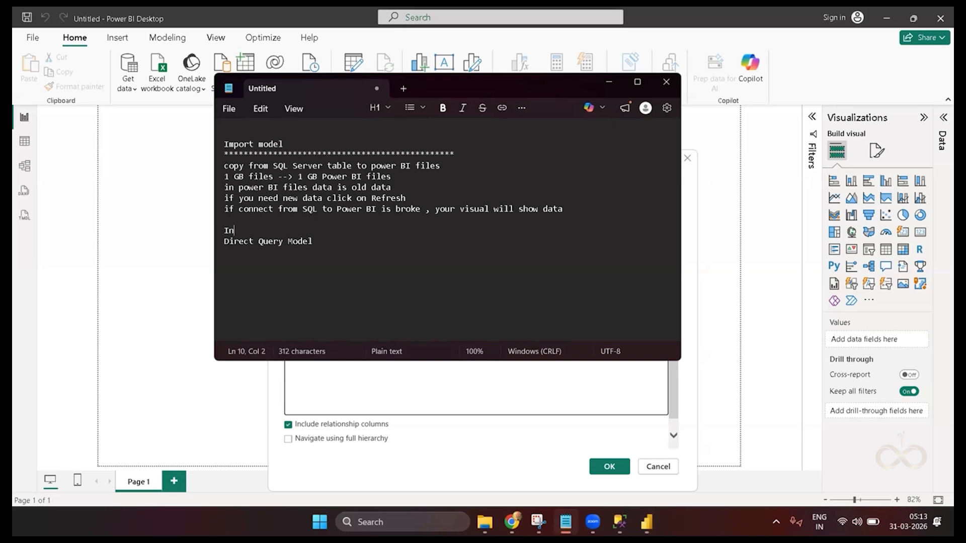
type(" SQL Statement")
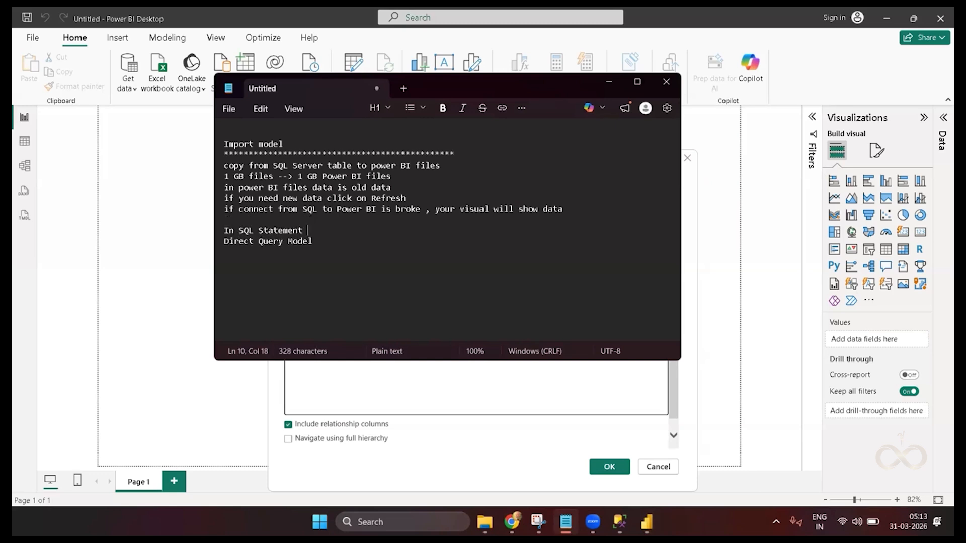
- Move the "In SQL Statement" text below the Direct Query Model heading, leaving three blank lines between them
key("shift+Left")
key("shift+Left")
key("shift+Left")
key("shift+Left")
key("shift+Left")
key("shift+Left")
key("shift+Left")
key("shift+Left")
key("shift+Left")
key("shift+Left")
key("shift+Left")
key("shift+Left")
key("shift+Left")
key("shift+Left")
key("shift+Left")
key("shift+Left")
key("shift+Left")
key("ctrl+c")
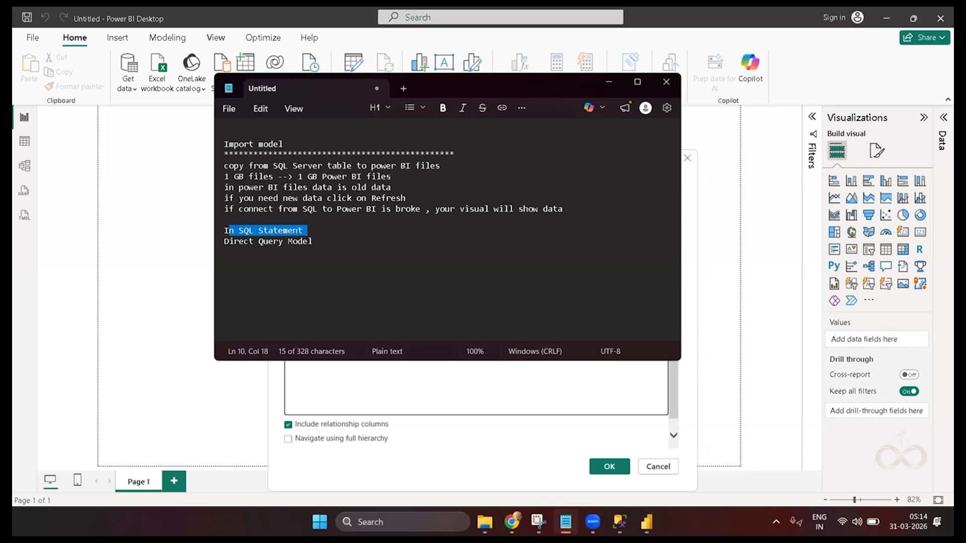
key("BackSpace")
key("Down")
key("End")
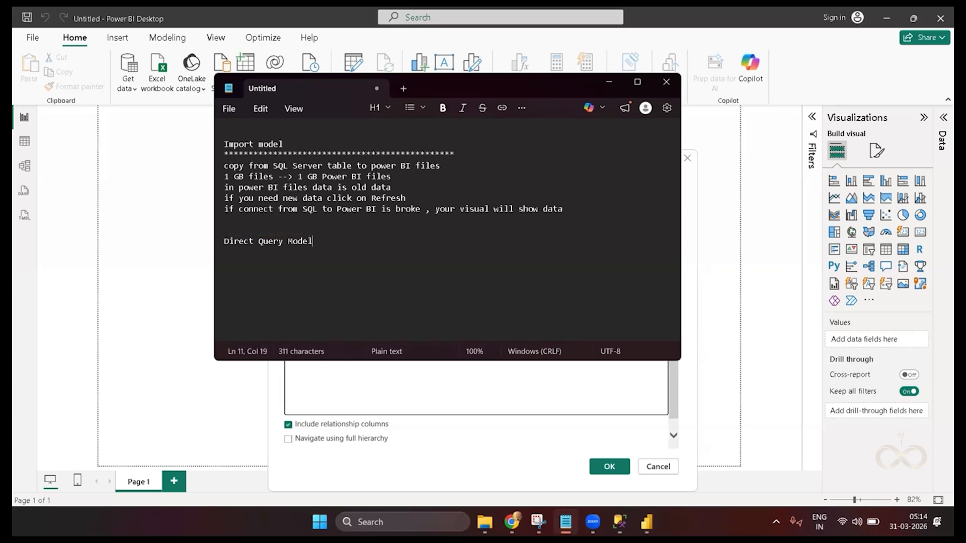
key("Return")
key("Return")
key("Return")
key("Return")
key("ctrl+v")
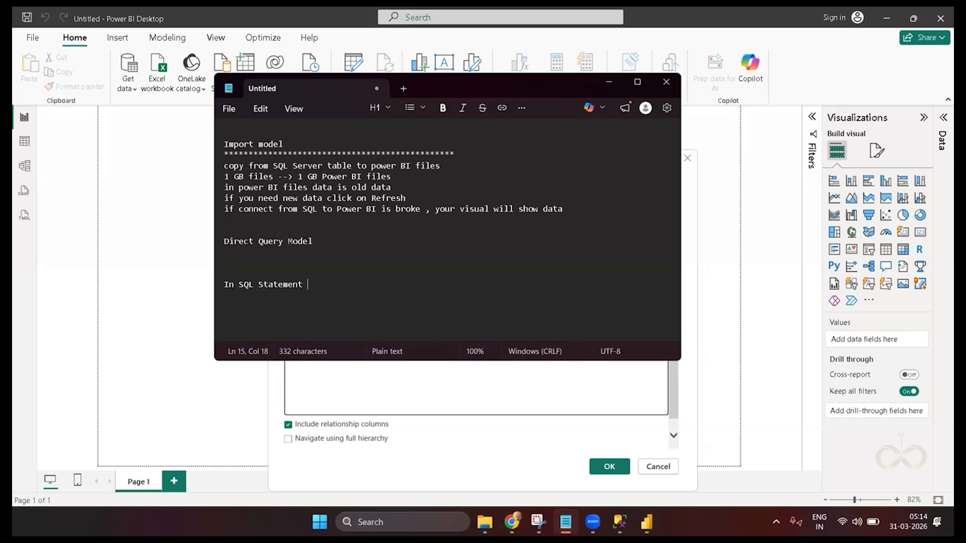
- Add a row of asterisks and the line "write your" beneath the In SQL Statement heading
key("Return")
type("*************************")
key("Return")
type("write ")
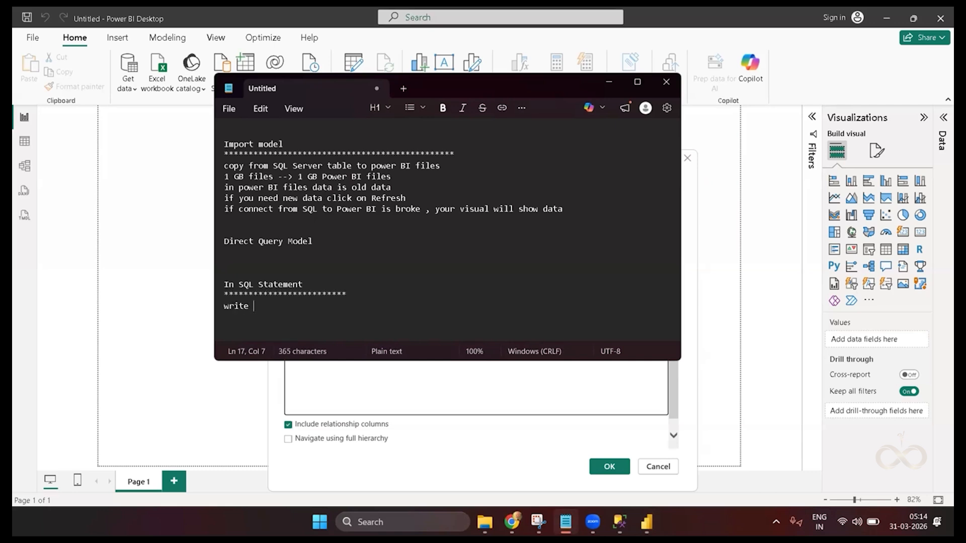
type("your select")
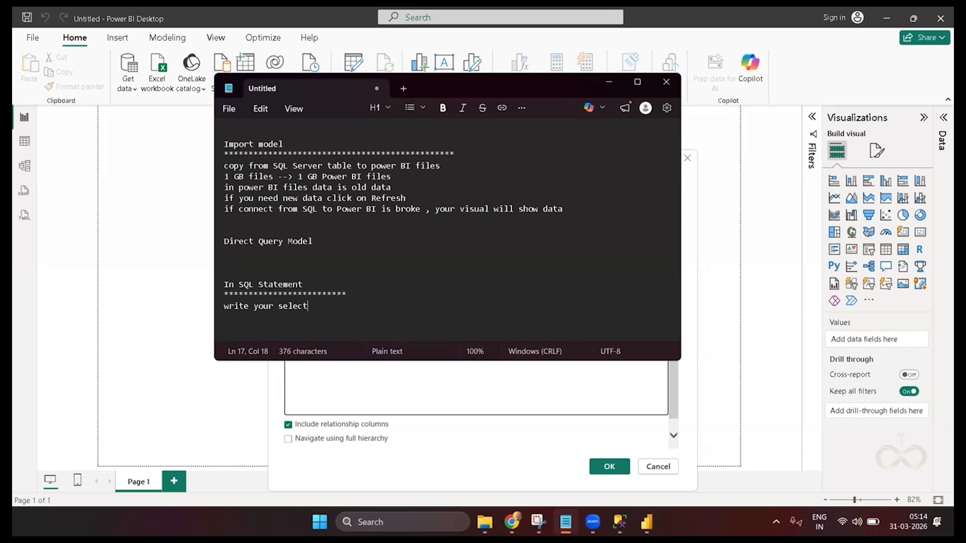
key("BackSpace")
key("BackSpace")
key("BackSpace")
key("BackSpace")
key("BackSpace")
key("BackSpace")
key("Return")
- Add the lines "select statement" and "select statement with join" to the In SQL Statement notes
type("select st")
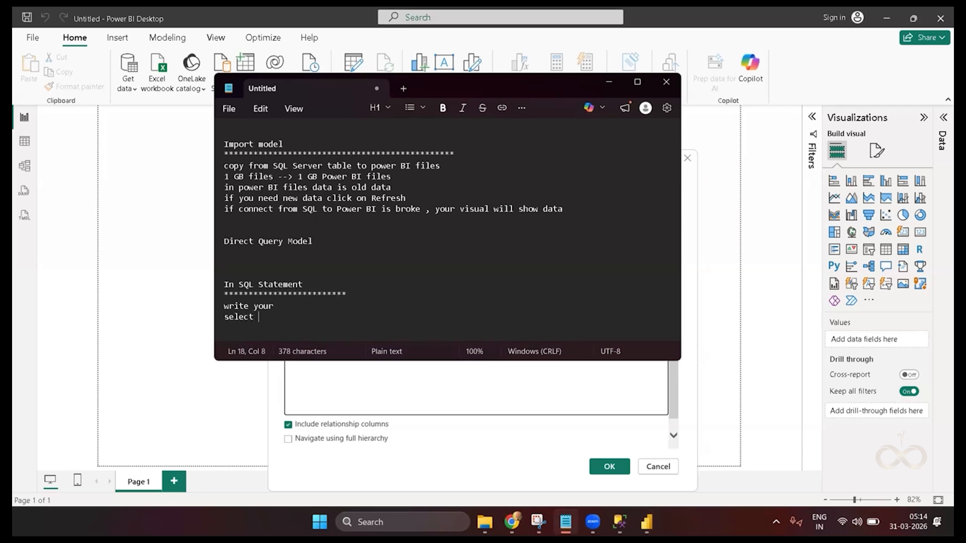
type("atemen")
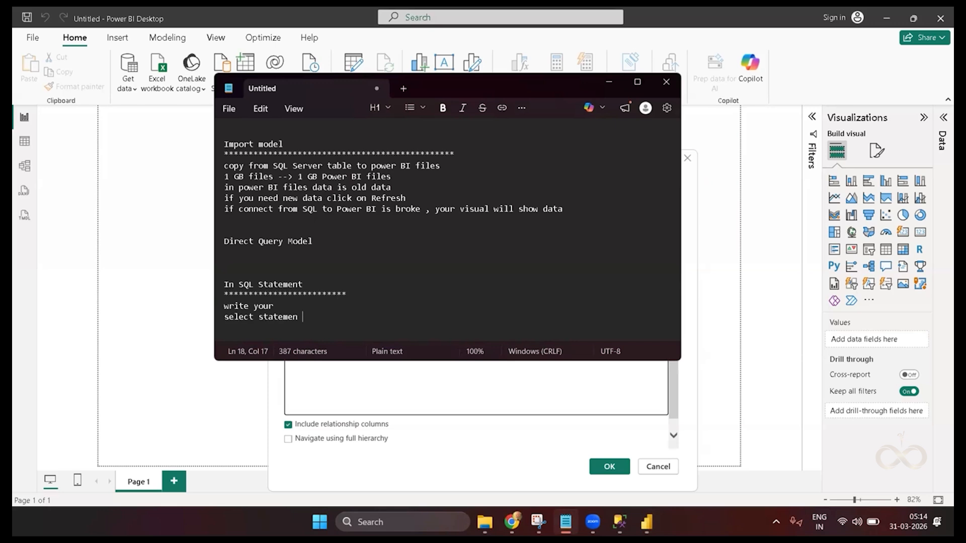
type("t")
key("Return")
type("select statement with join")
key("Return")
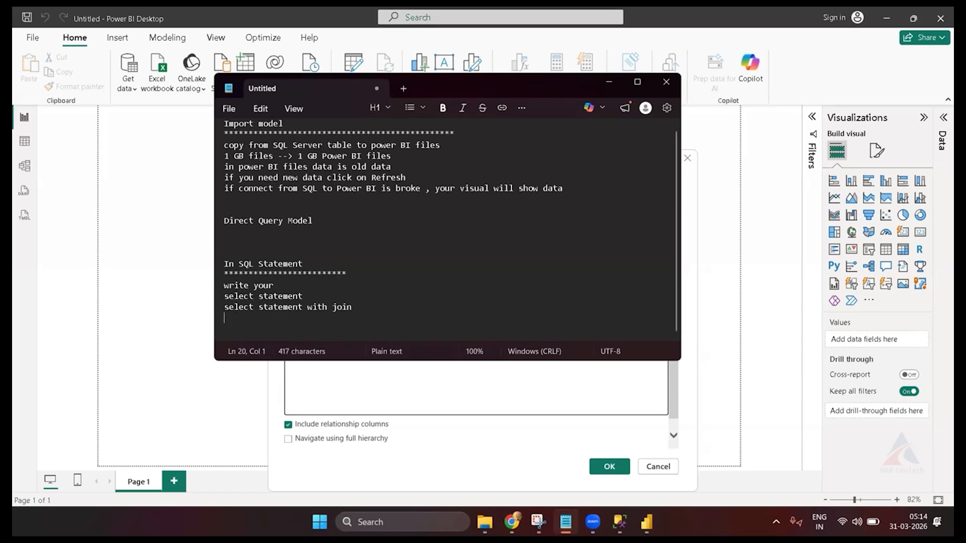
- Add the line "call stored procedure , EXEC < SP Name >" to the In SQL Statement notes
type("call stored po")
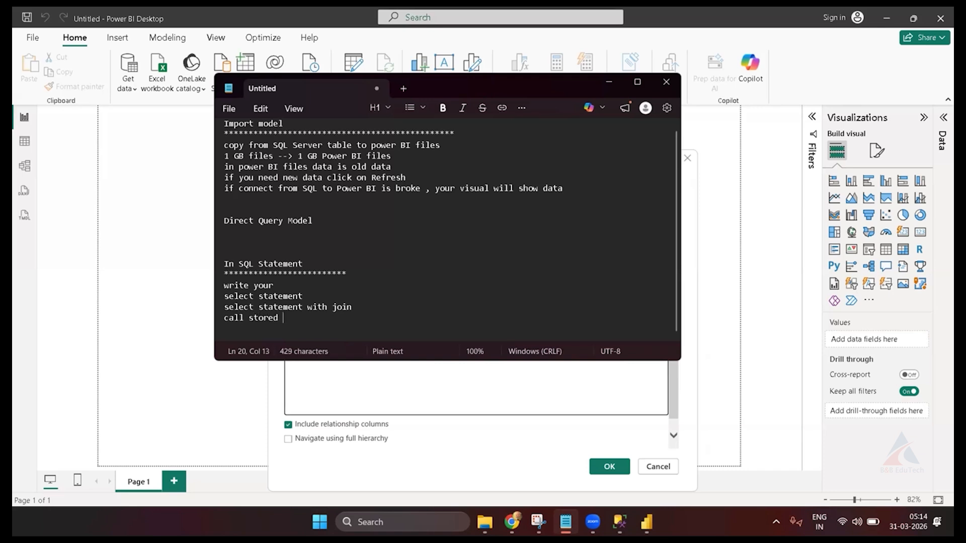
key("BackSpace")
key("BackSpace")
type("procedure")
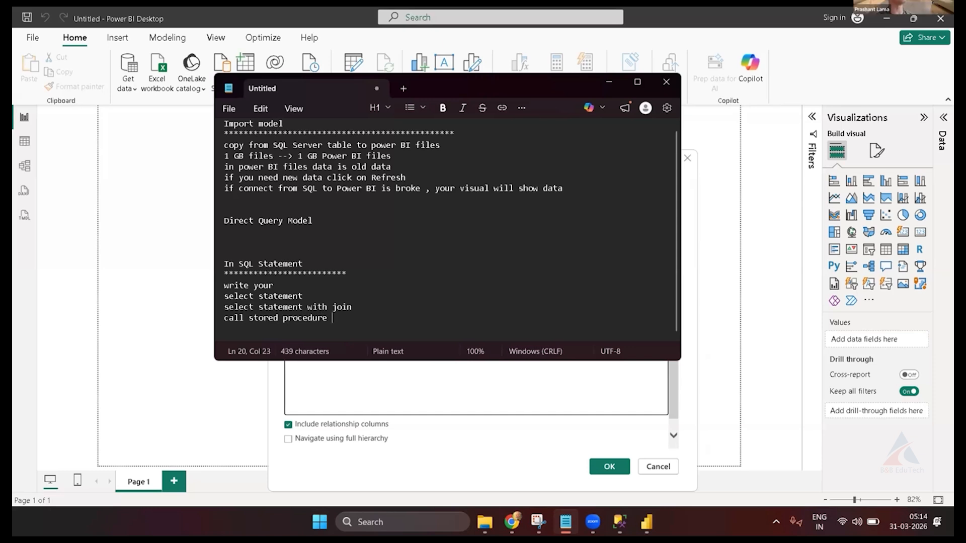
type(" ,")
type("XEC st")
key("BackSpace")
key("BackSpace")
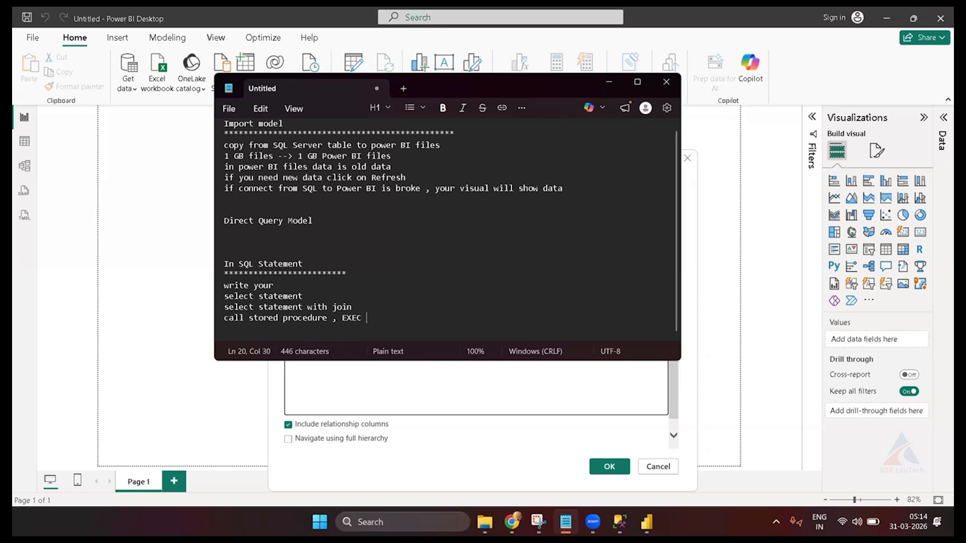
type("< SP Name >")
key("BackSpace")
type(">")
key("Return")
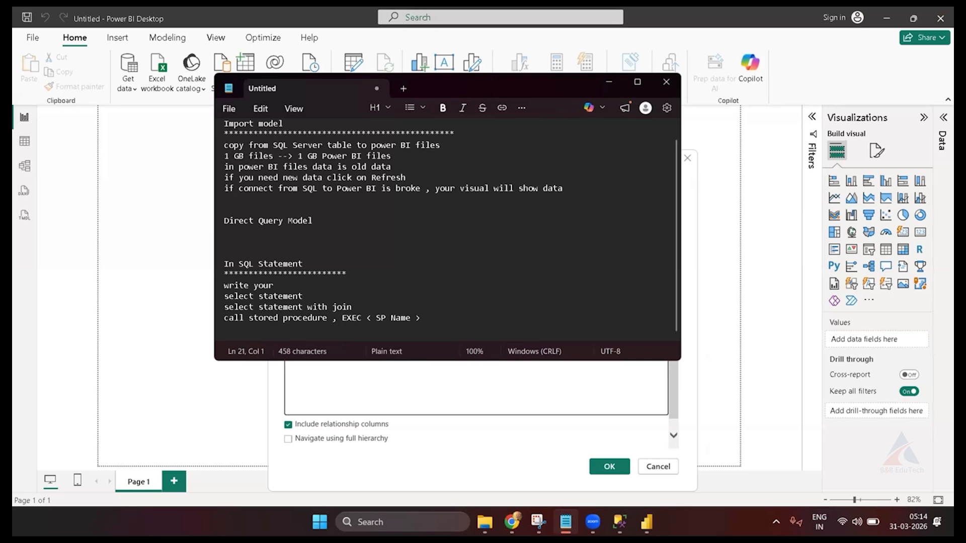
- Switch to SQL Server Management Studio and open a new query on the SQL_1026 database
key("alt+Tab")
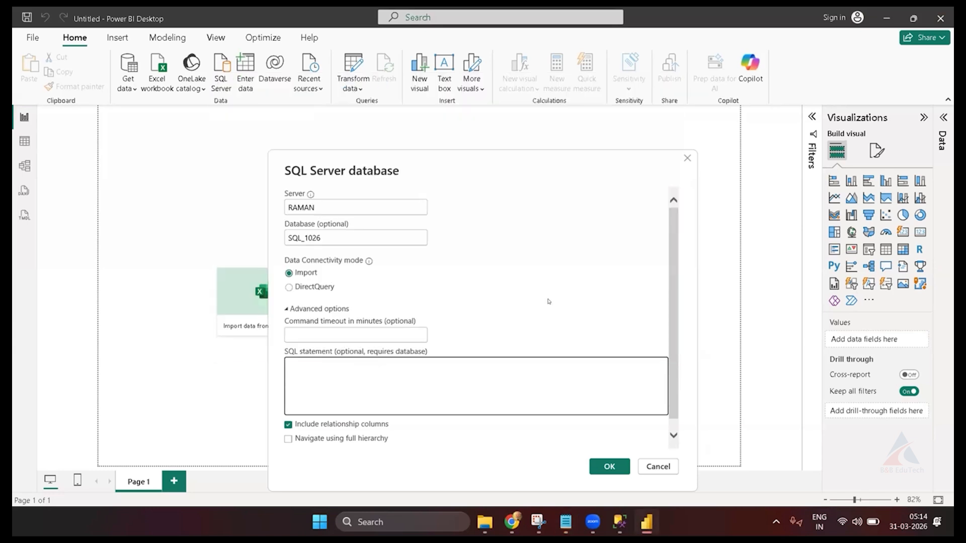
left_click(412, 373)
left_click(620, 523)
scroll(179, 217, "up", 2)
scroll(179, 218, "up", 15)
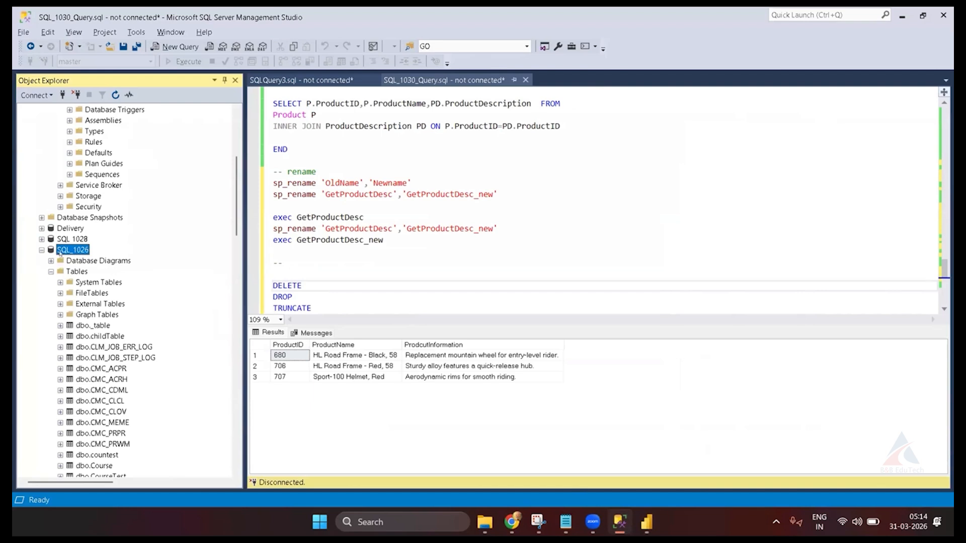
right_click(60, 253)
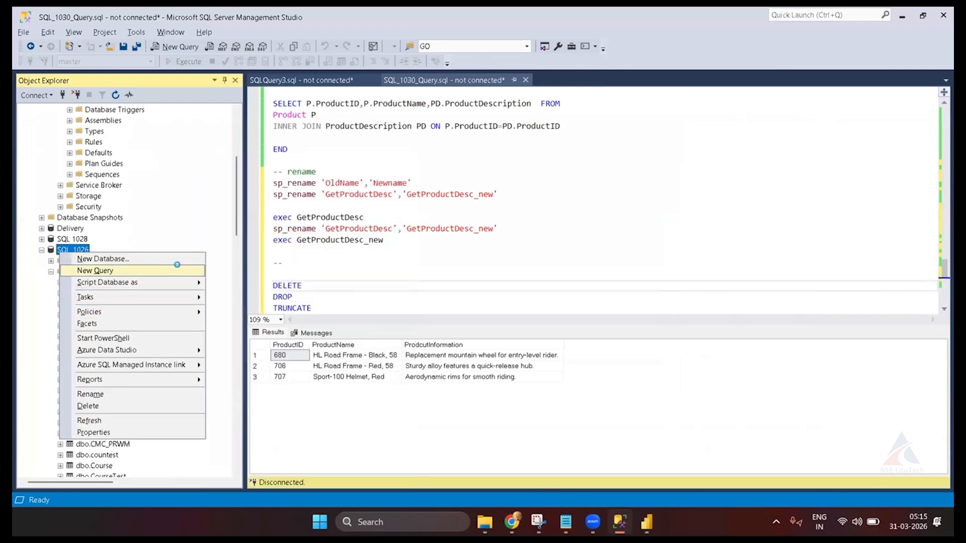
left_click(168, 270)
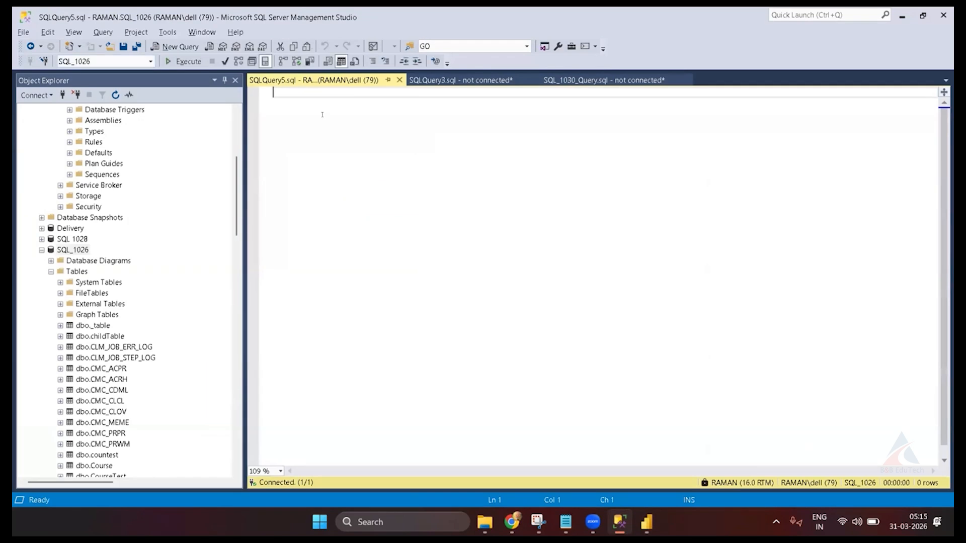
- Write and run the query SELECT * FROM tblorders
type("SELECT * FROM order")
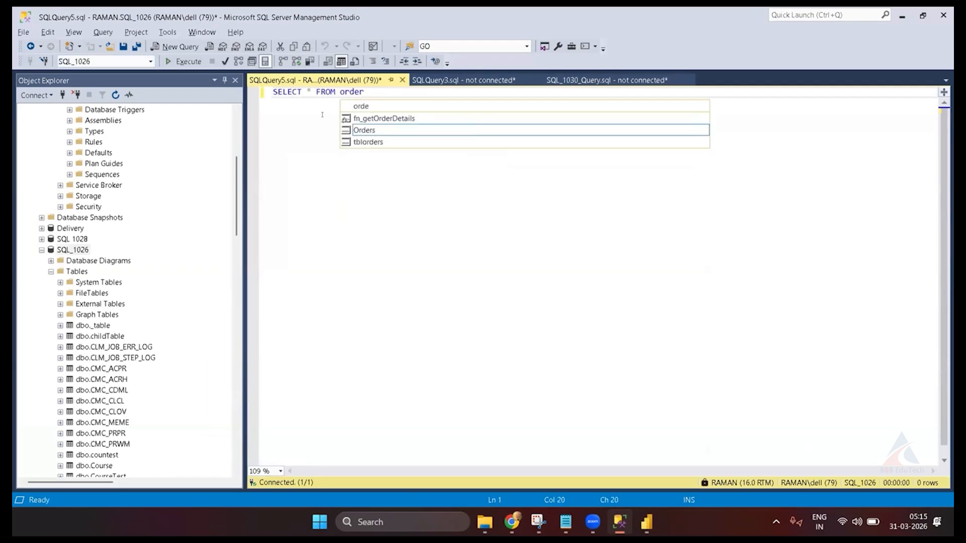
key("Down")
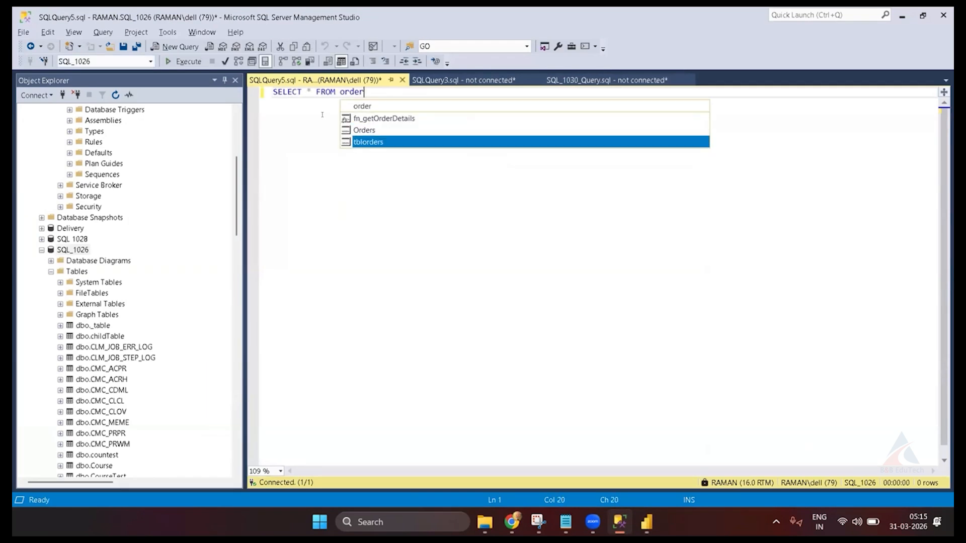
key("Tab")
key("F5")
- Replace the table name in the query with Orders and run it again
left_click(326, 92)
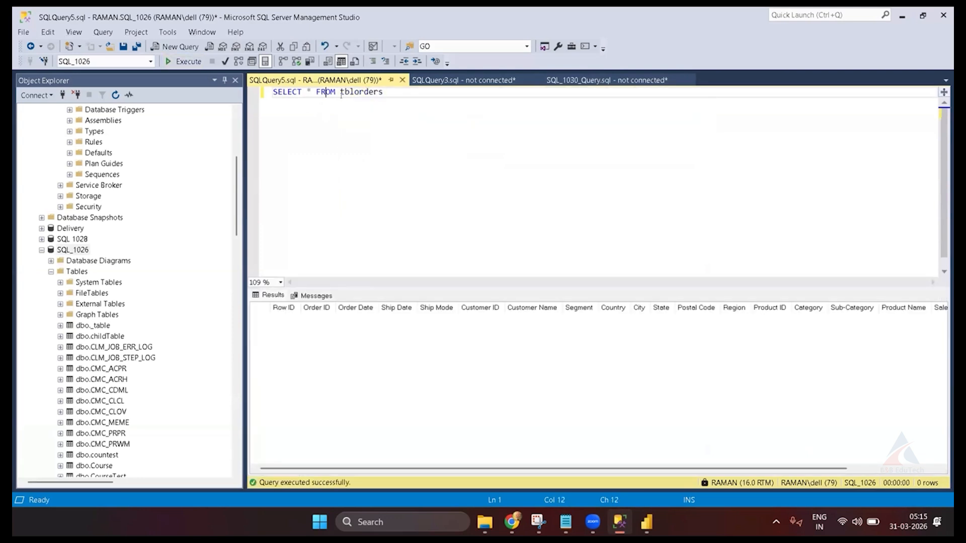
double_click(352, 92)
key("BackSpace")
type("order")
key("Tab")
key("F5")
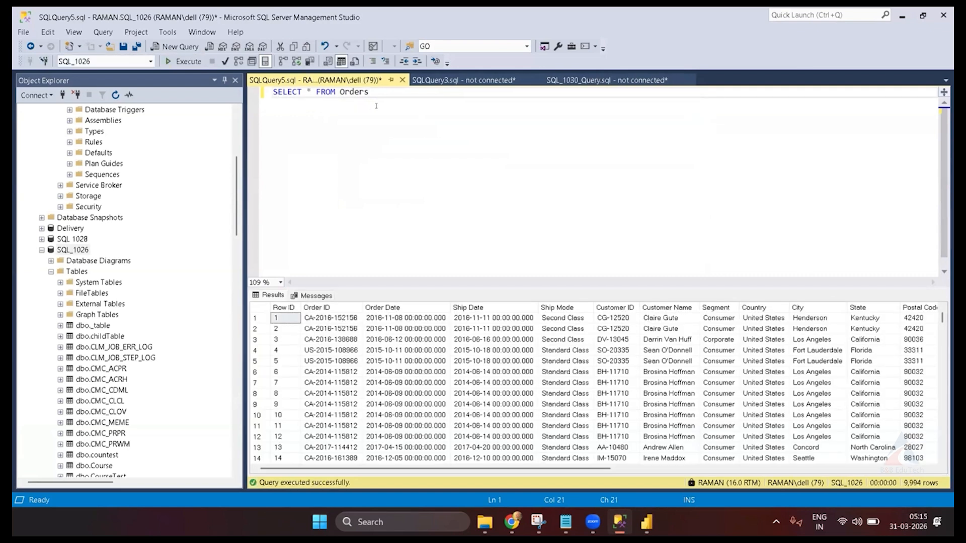
- Copy SELECT * FROM Orders into the SQL statement of Power BI's SQL Server database dialog and confirm the connection
key("ctrl+a")
key("ctrl+c")
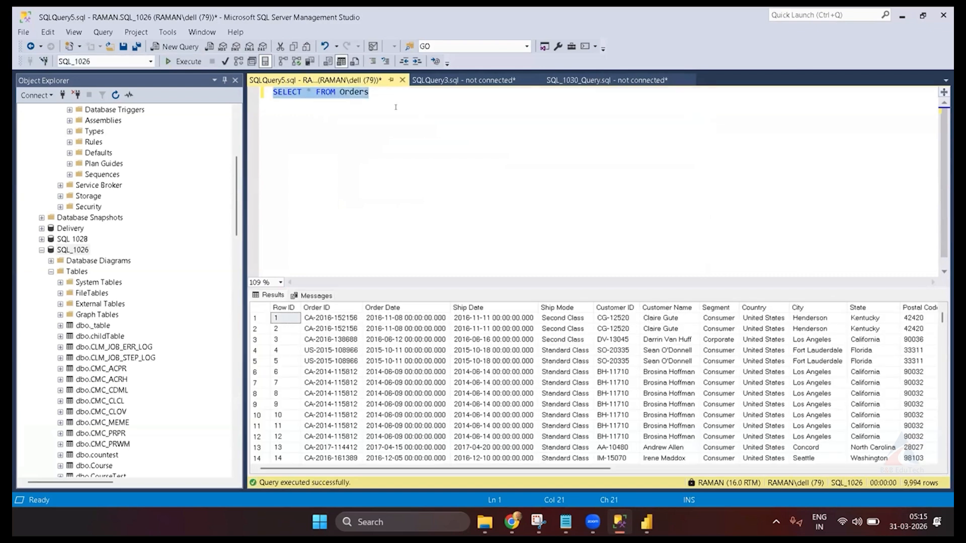
key("alt+Tab")
left_click(354, 379)
key("ctrl+v")
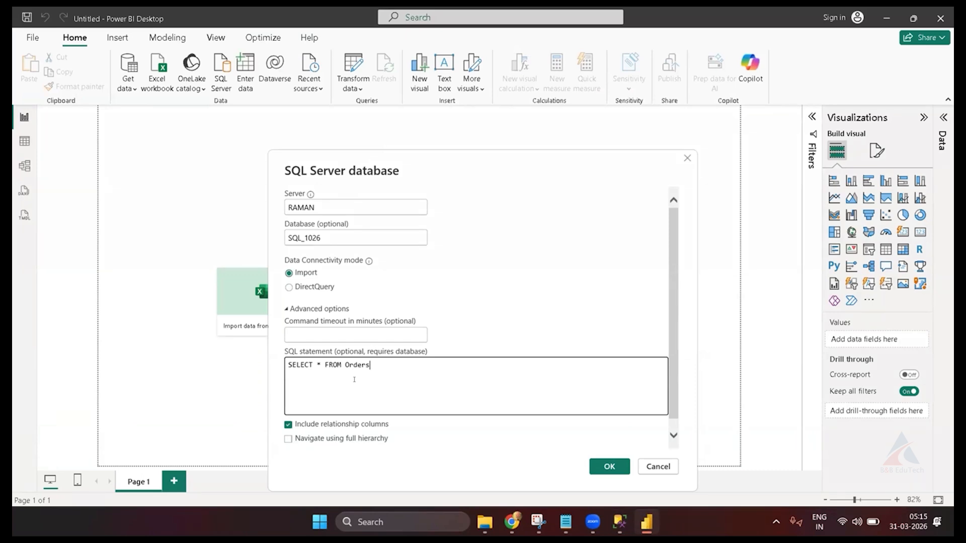
left_click(609, 466)
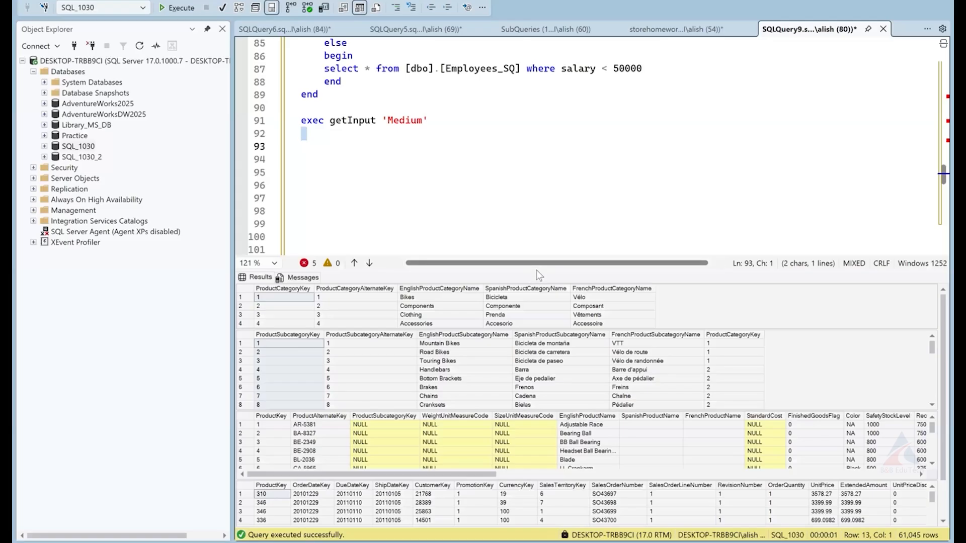
- Examine the authentication types offered when connecting to the server in Management Studio
left_click_drag(539, 271, 548, 466)
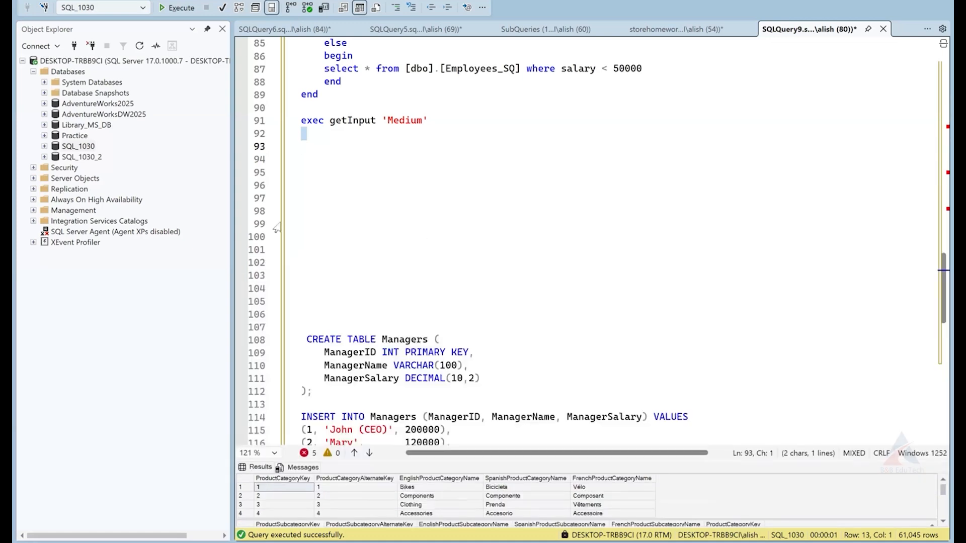
scroll(276, 228, "up", 4)
scroll(91, 87, "up", 9)
right_click(91, 61)
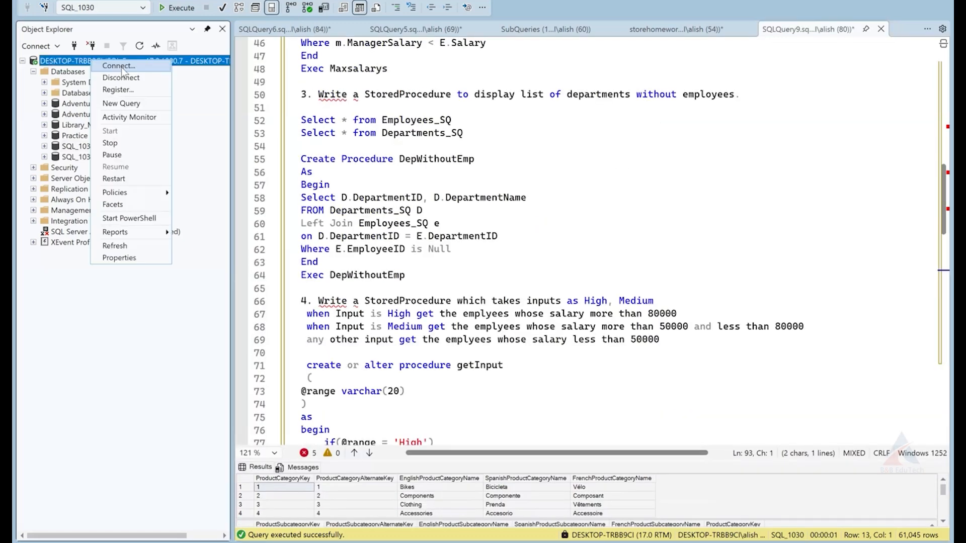
left_click(121, 68)
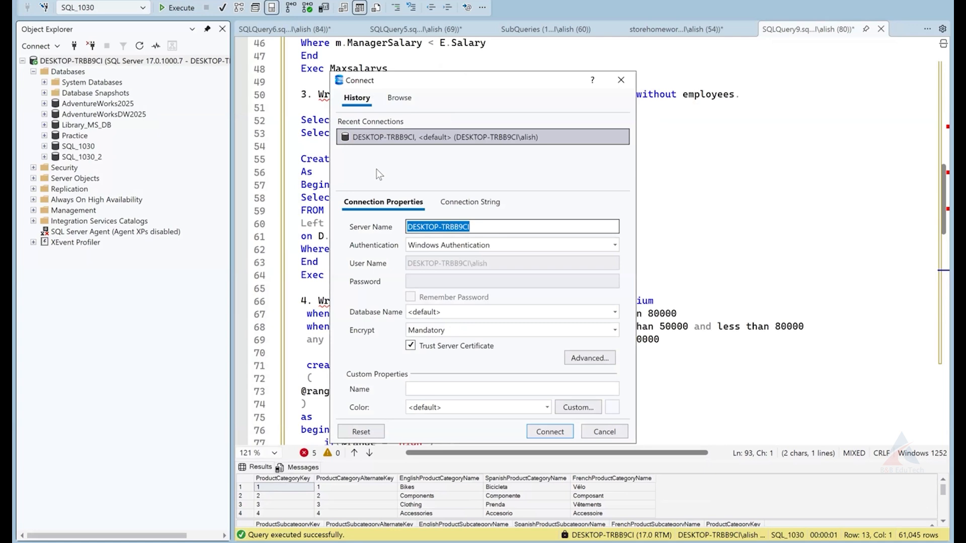
left_click(615, 246)
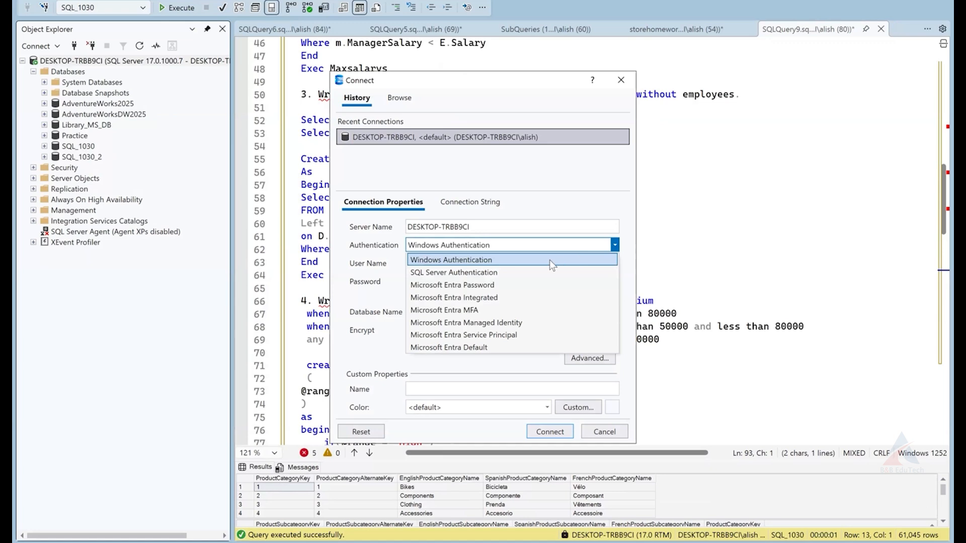
left_click(642, 260)
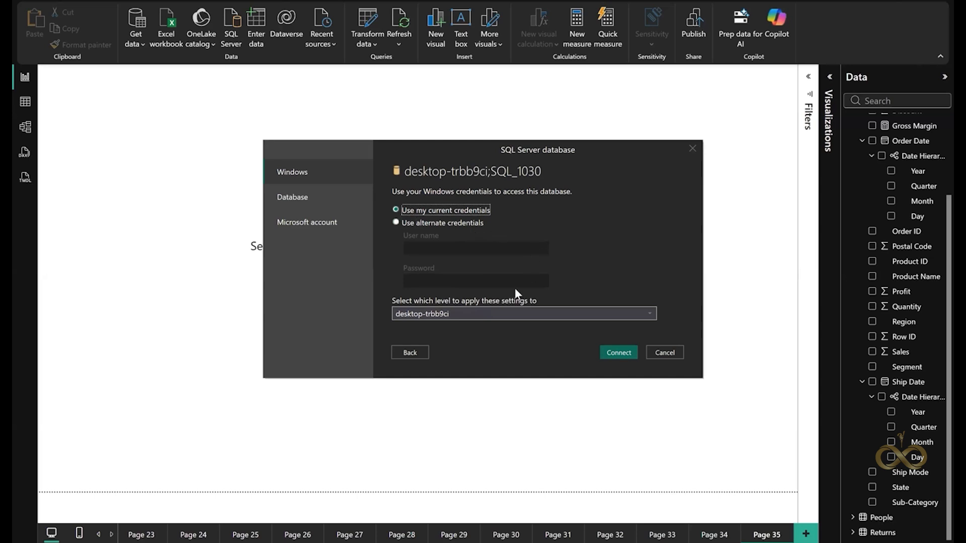
- Connect to the SQL Server database with the current Windows credentials, accept the unencrypted connection, and inspect the data preview
left_click(619, 357)
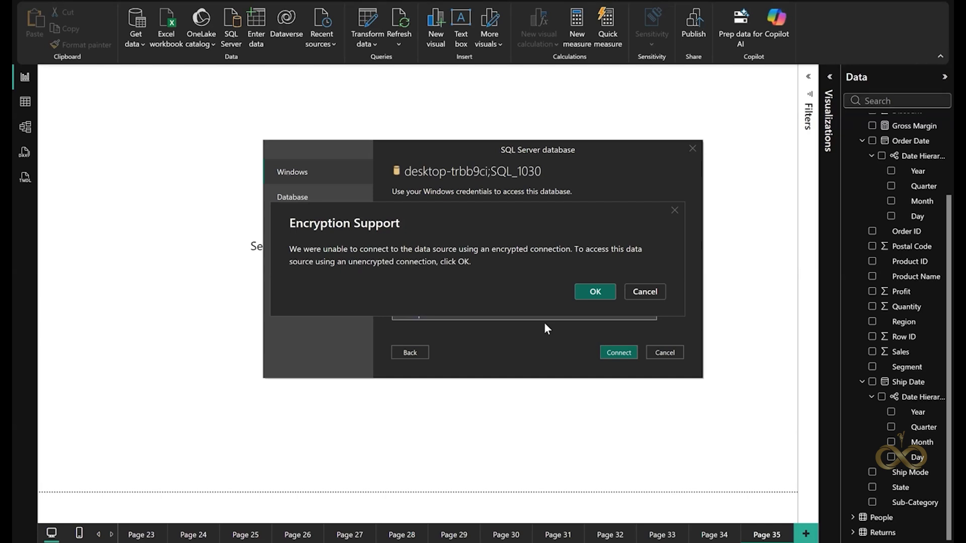
left_click(602, 298)
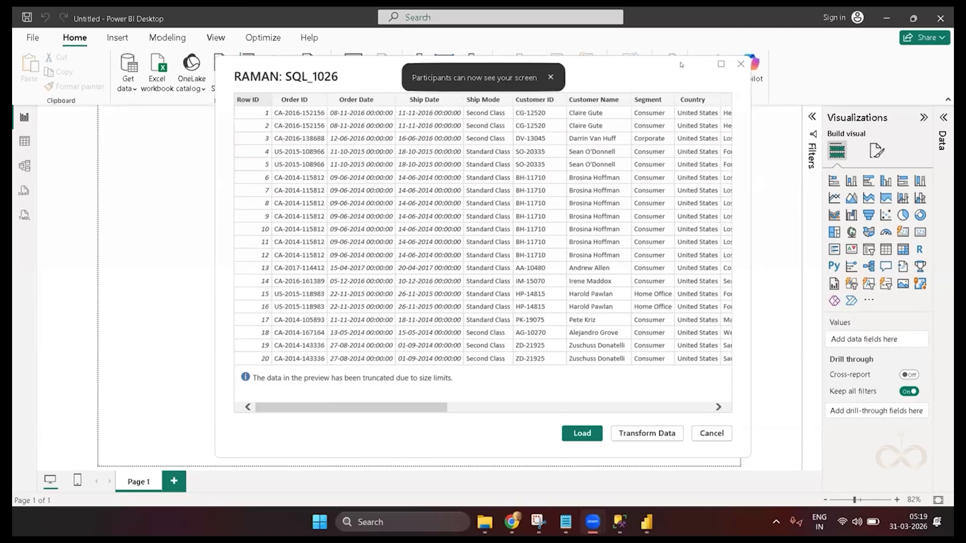
left_click(440, 332)
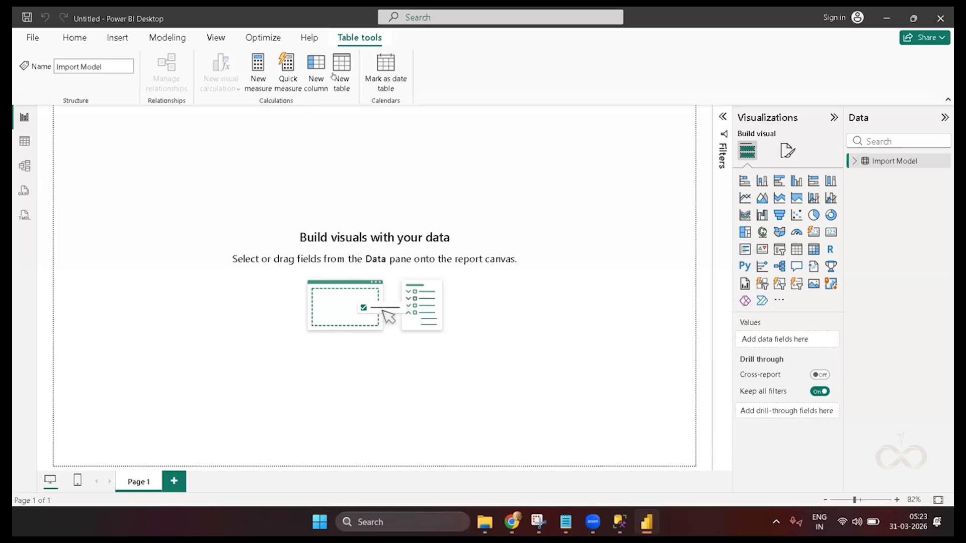
- Set up a new SQL Server connection to server RAMAN and database SQL_1026 in DirectQuery mode
left_click(71, 40)
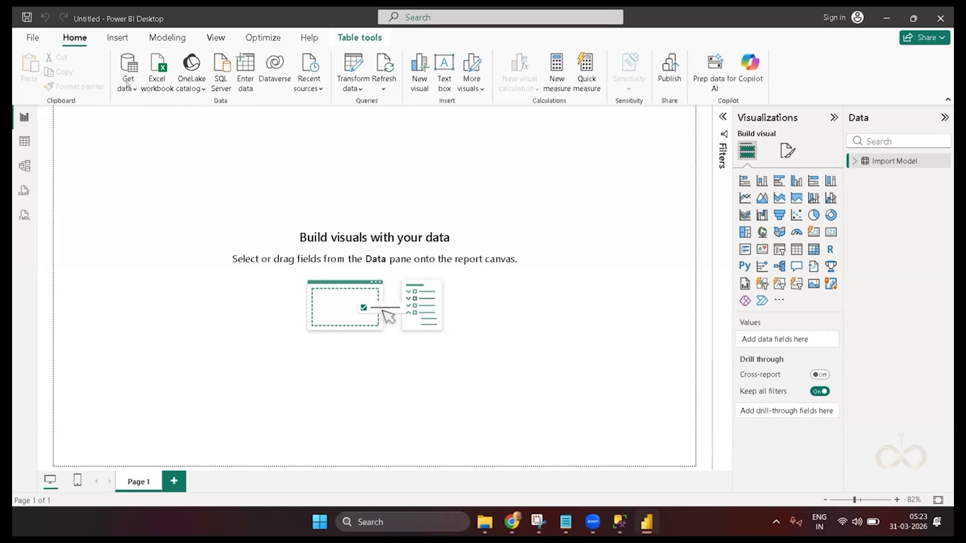
left_click(165, 145)
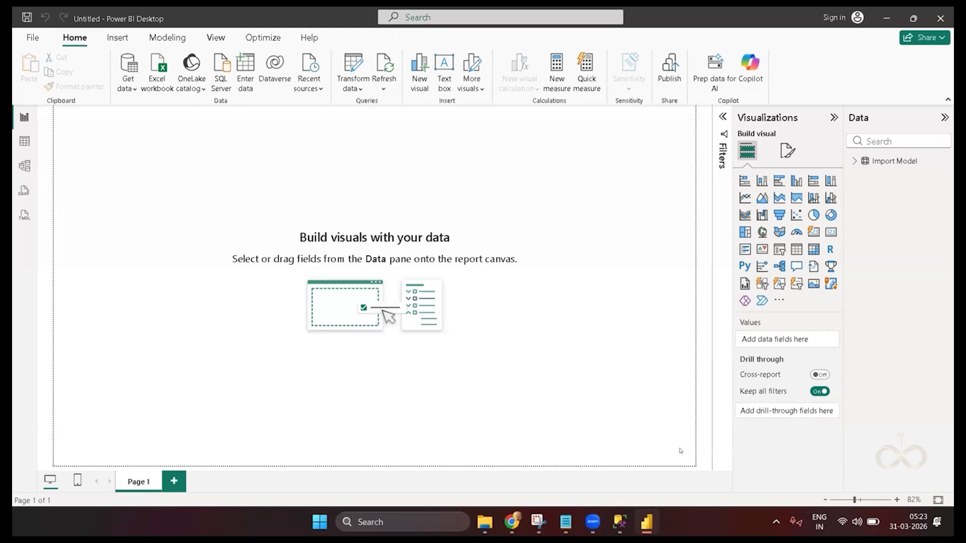
left_click(220, 77)
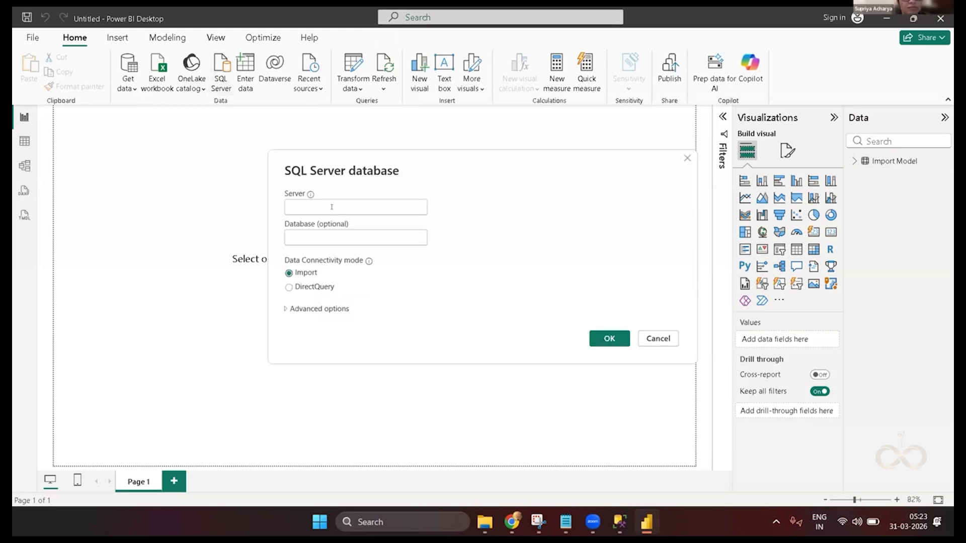
left_click(331, 206)
type("RAMAN")
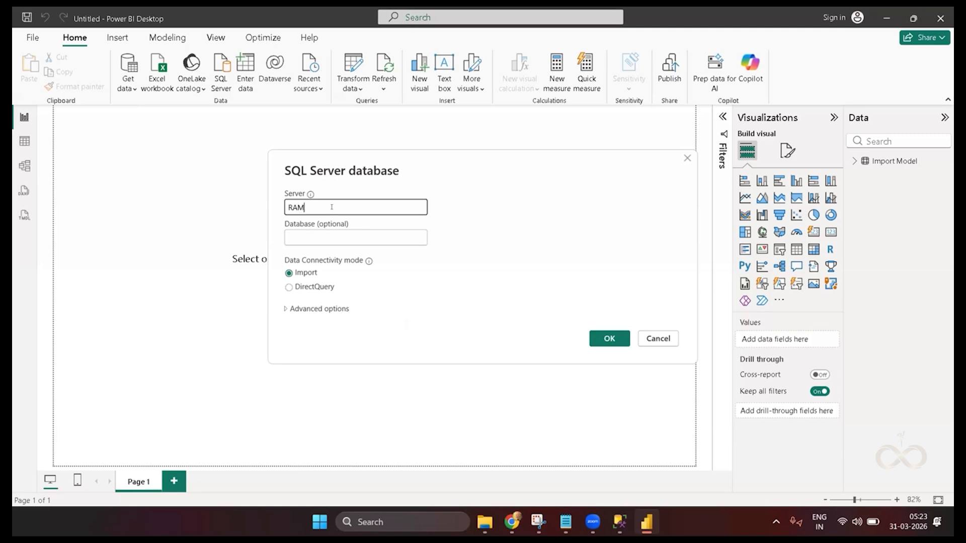
left_click(316, 232)
type("SQL_1026")
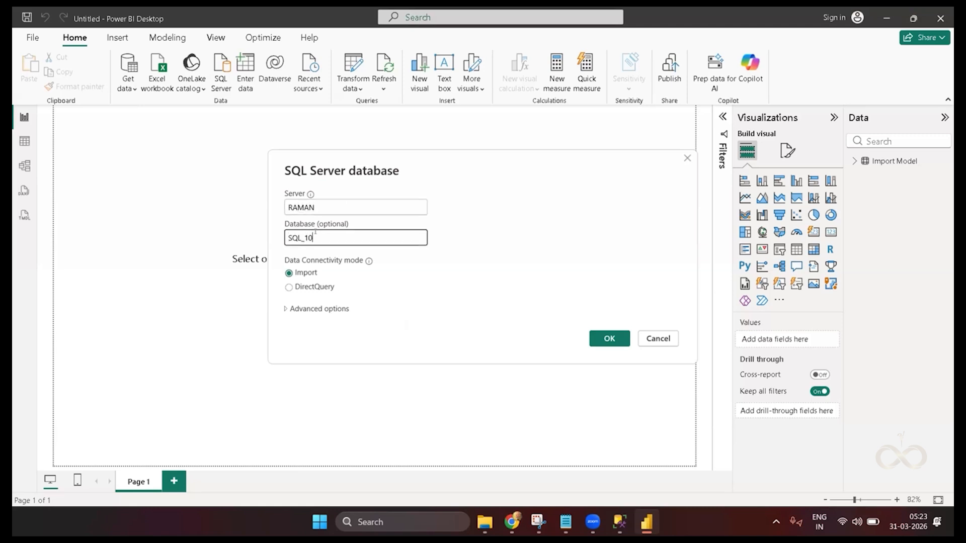
left_click(302, 287)
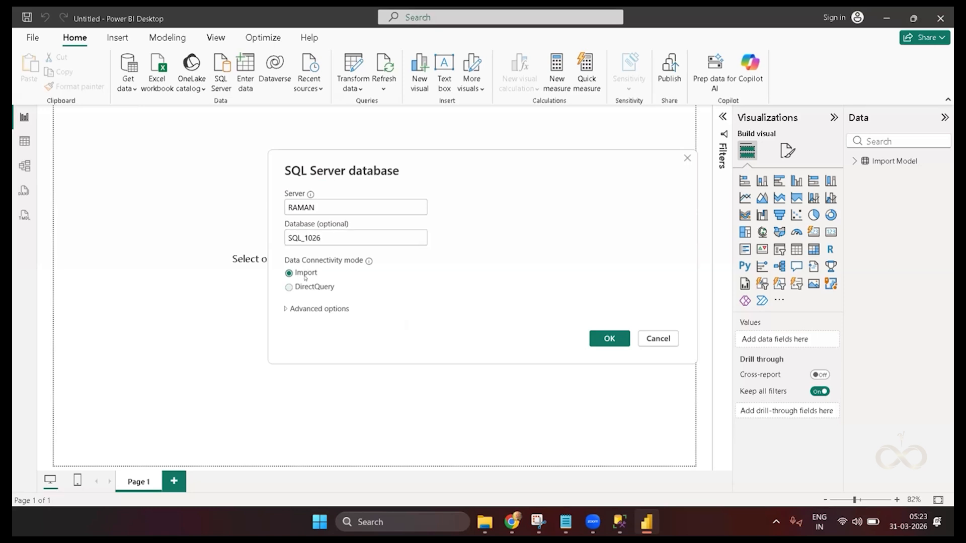
- Expand the connection's advanced options and enter SELECT * FROM order as the SQL statement
left_click(311, 309)
left_click(308, 363)
type("SELE")
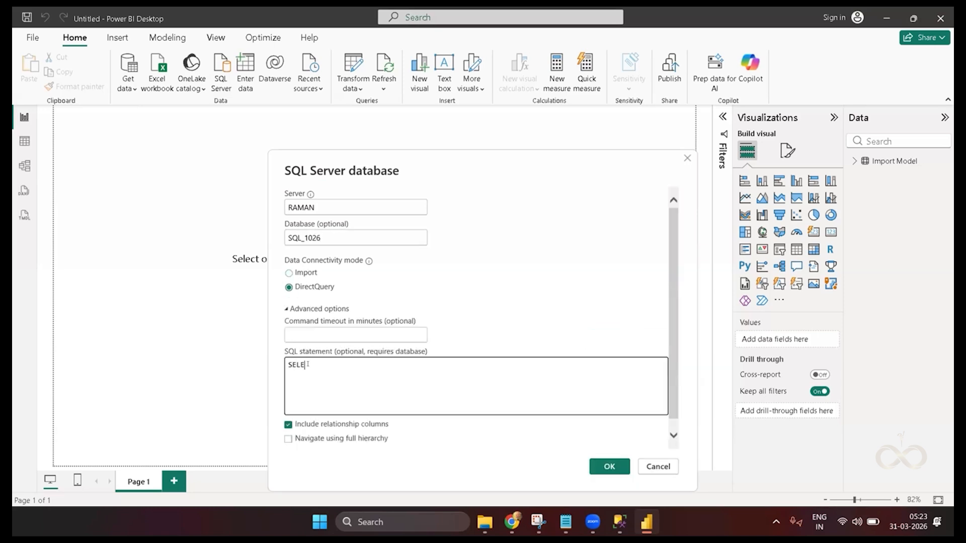
type("CT * FROM order")
- Replace the SQL statement with SELECT * FROM Orders as written in the Management Studio query, and load the result
left_click(619, 521)
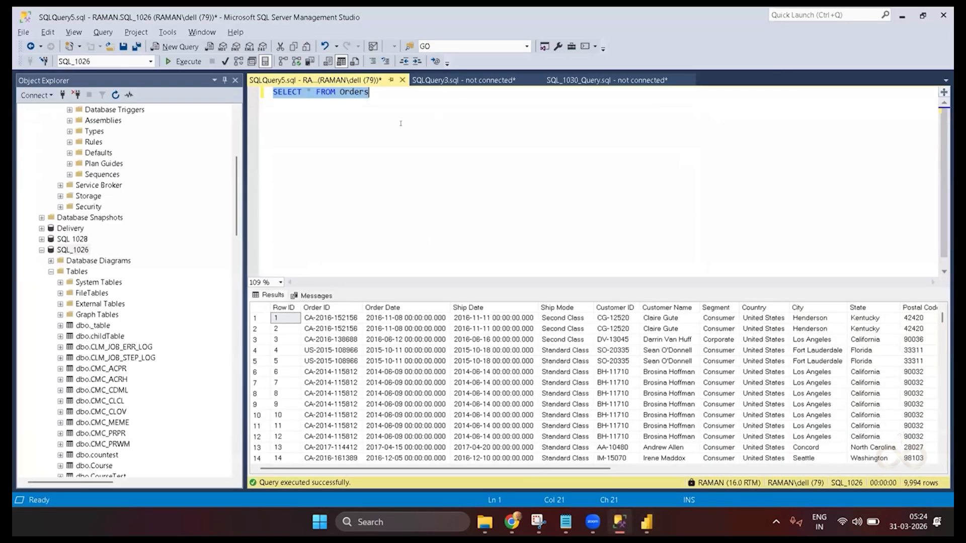
key("alt+Tab")
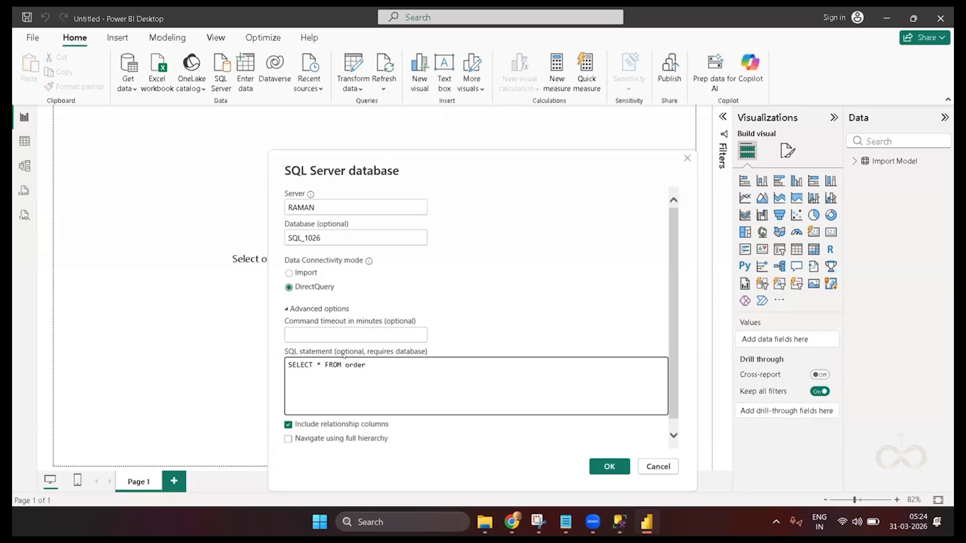
left_click_drag(373, 365, 243, 365)
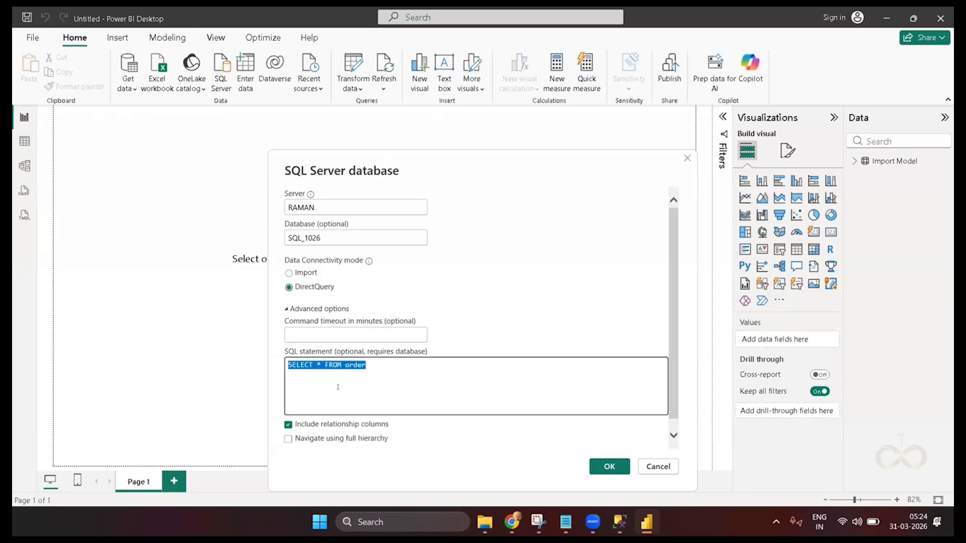
type("SELECT * FROM Orders")
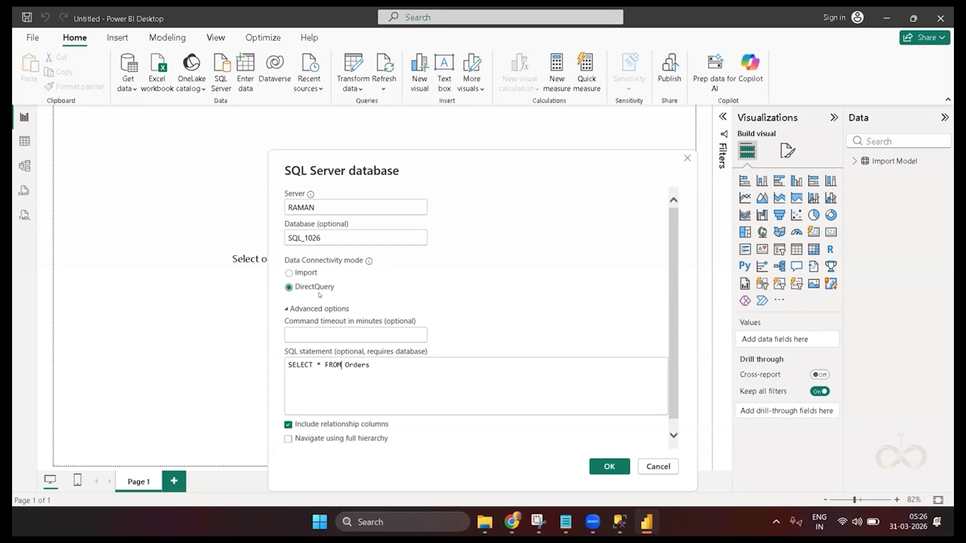
left_click(611, 457)
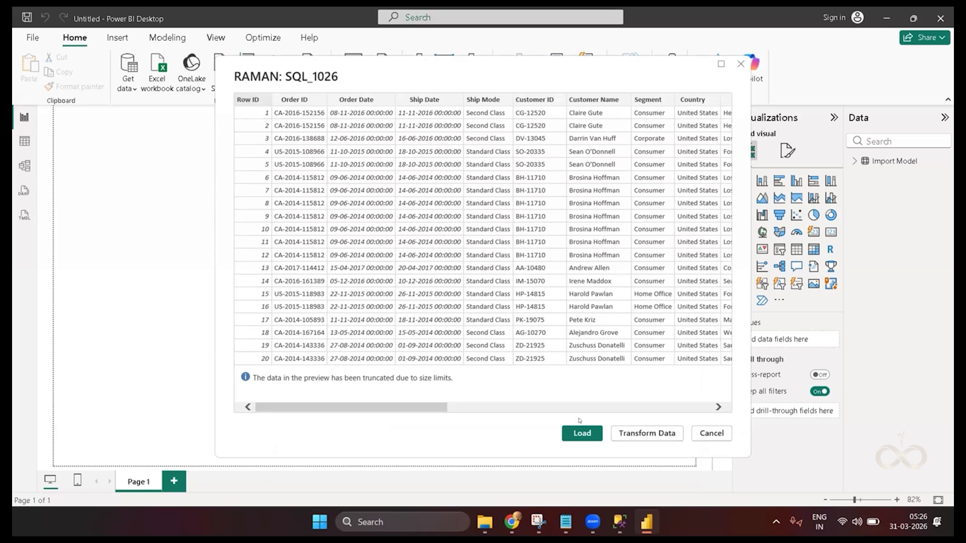
left_click(582, 434)
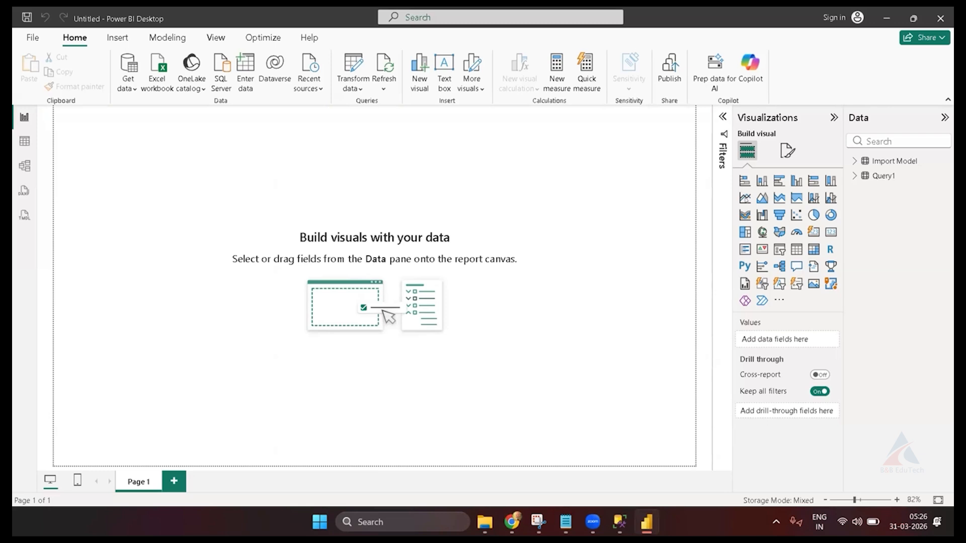
- Rename the Query1 table to Direct Query
left_click(902, 176)
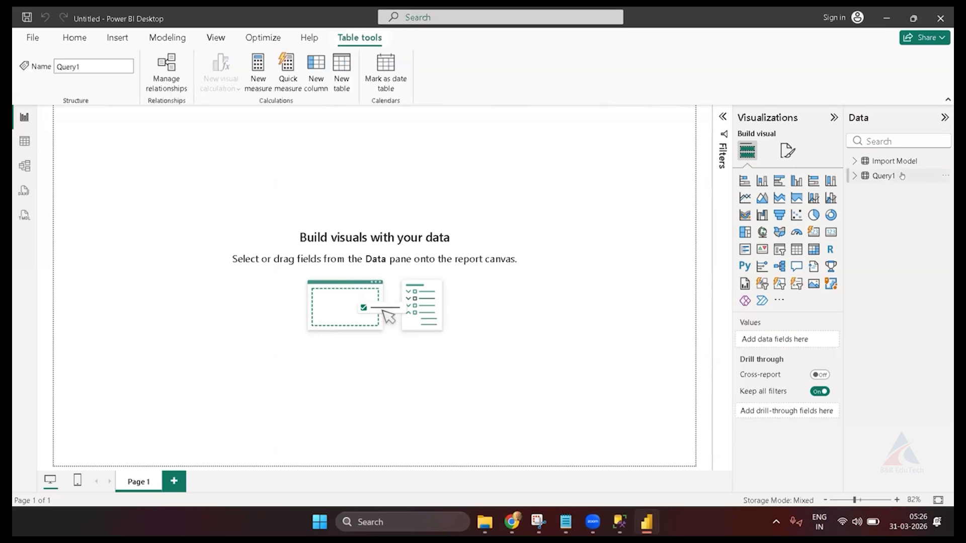
right_click(902, 175)
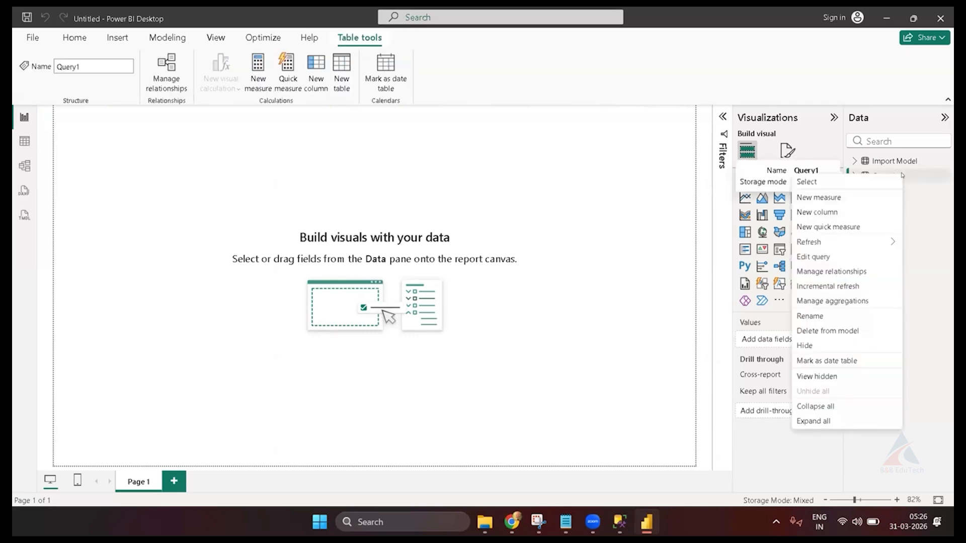
left_click(826, 316)
type("Direct")
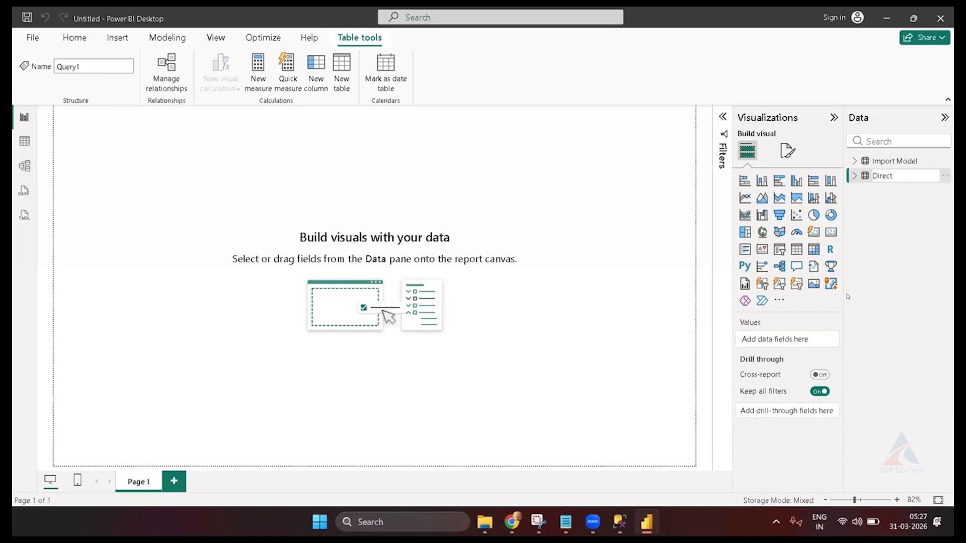
type("Query")
key("Return")
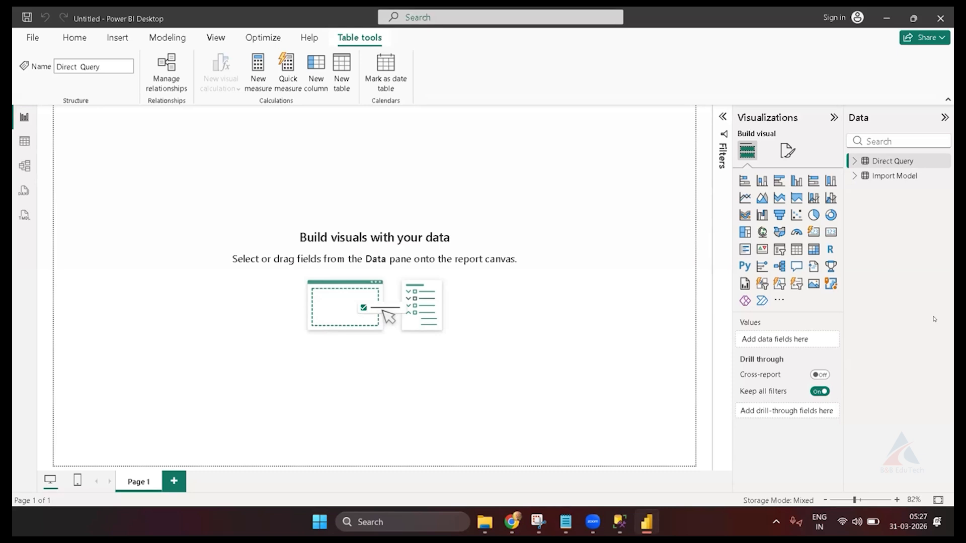
- Switch to the Notepad notes and underline the Direct Query Model heading with a row of asterisks
key("alt+Tab")
key("alt+Tab")
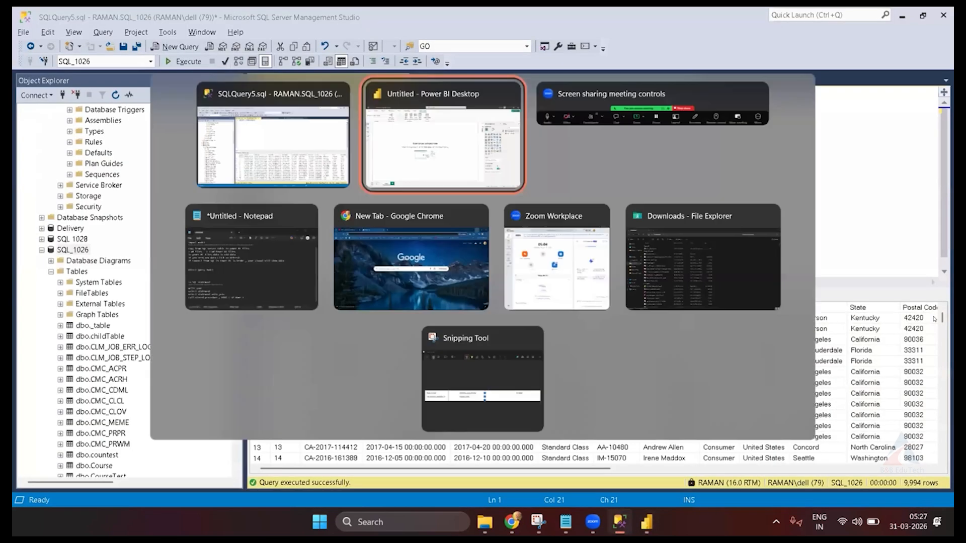
left_click(274, 247)
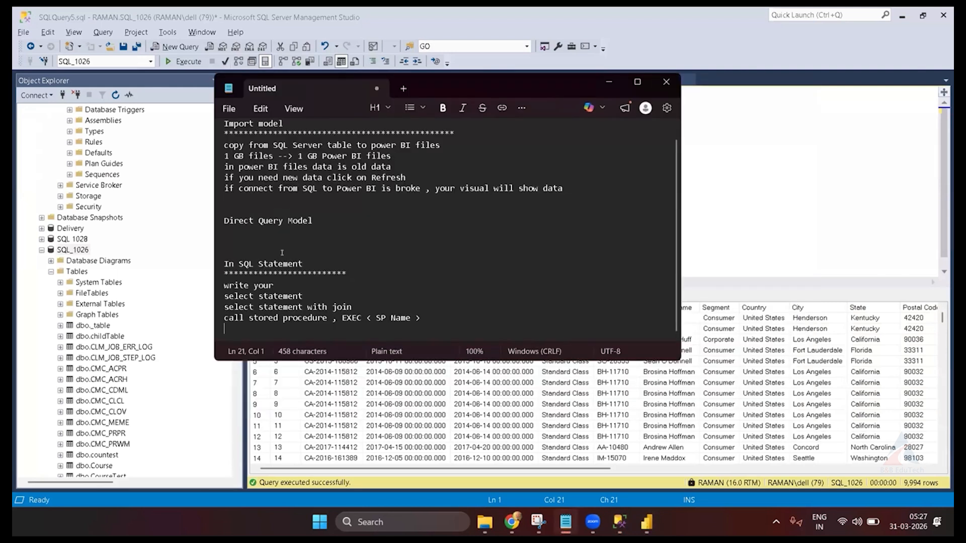
left_click(261, 243)
left_click(246, 229)
type("**************************")
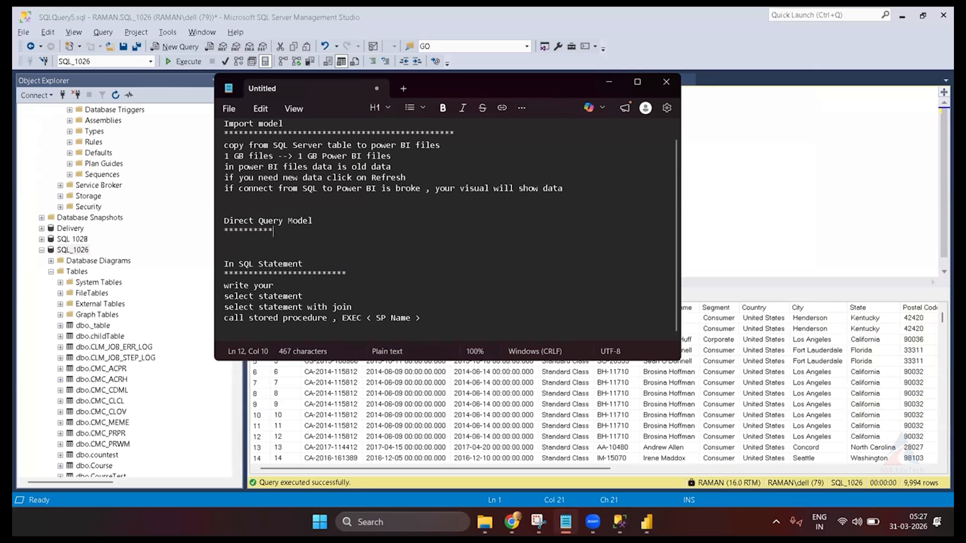
type("********************")
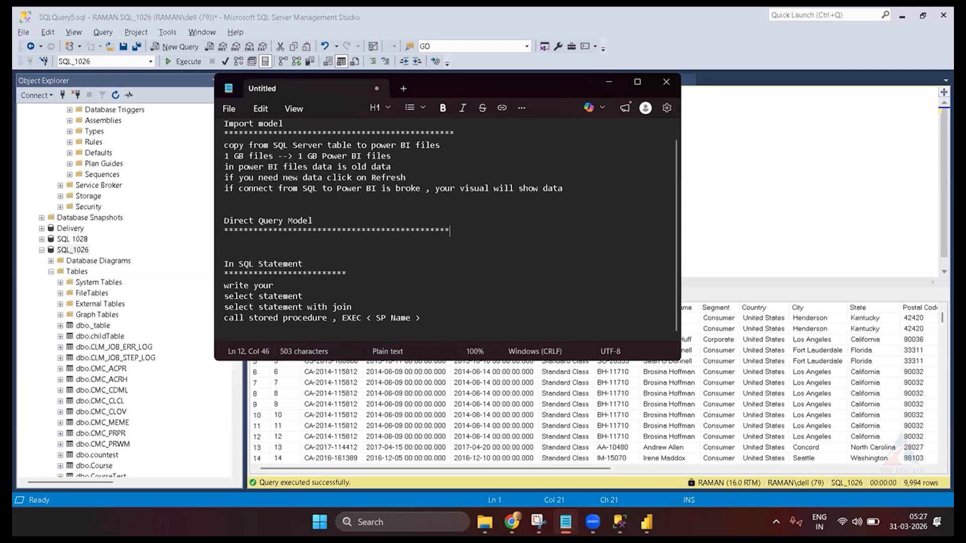
key("Return")
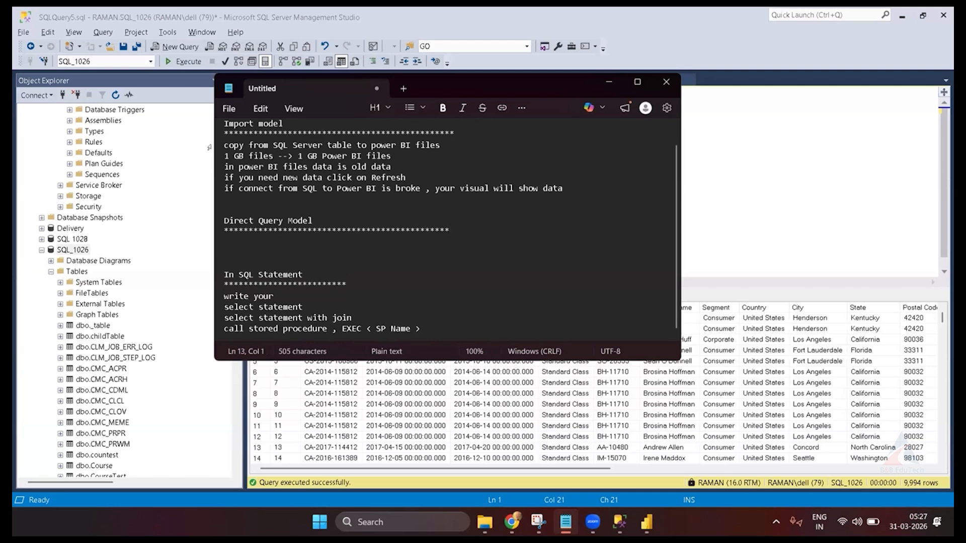
- Add the note "copy table structure from SQL Server to Power BI" under the Direct Query Model heading
left_click_drag(445, 146, 224, 138)
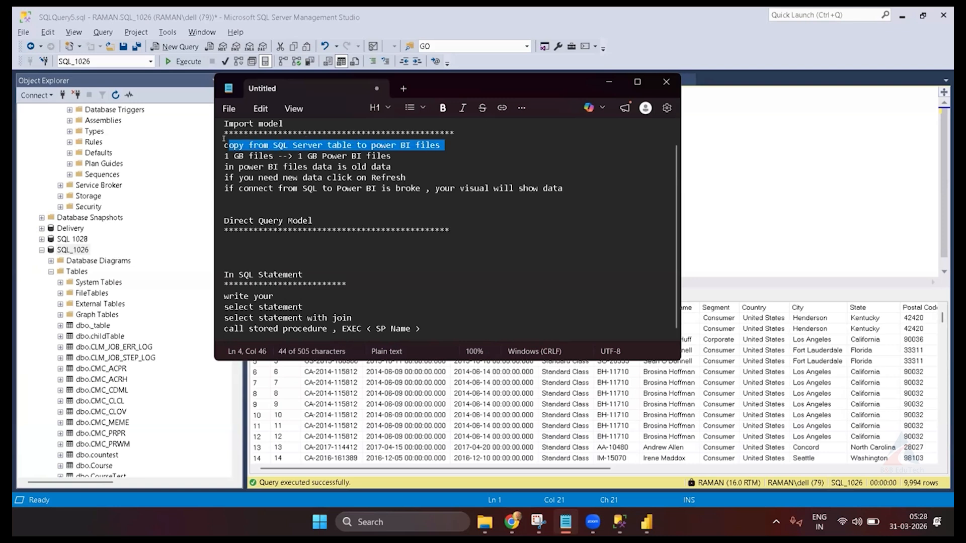
left_click(235, 240)
type("copy")
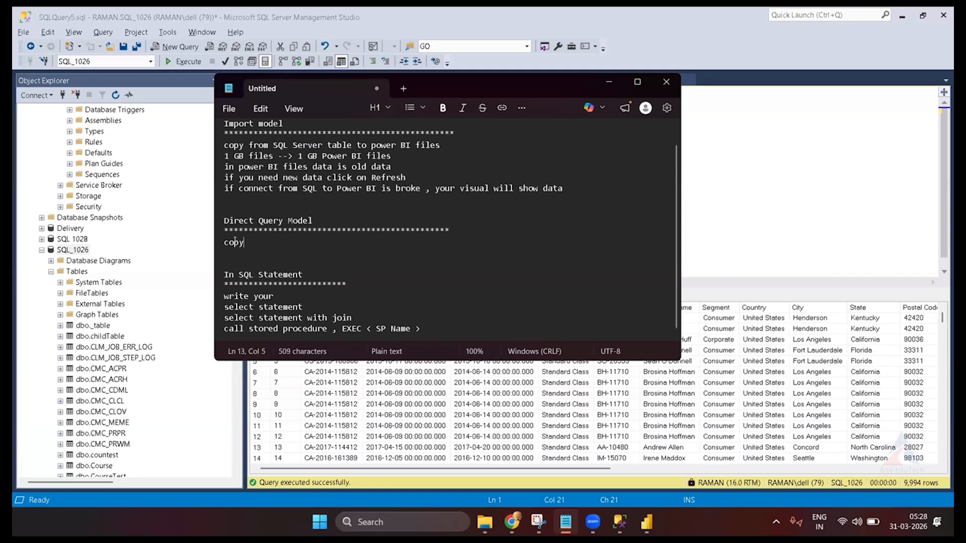
type(" table str")
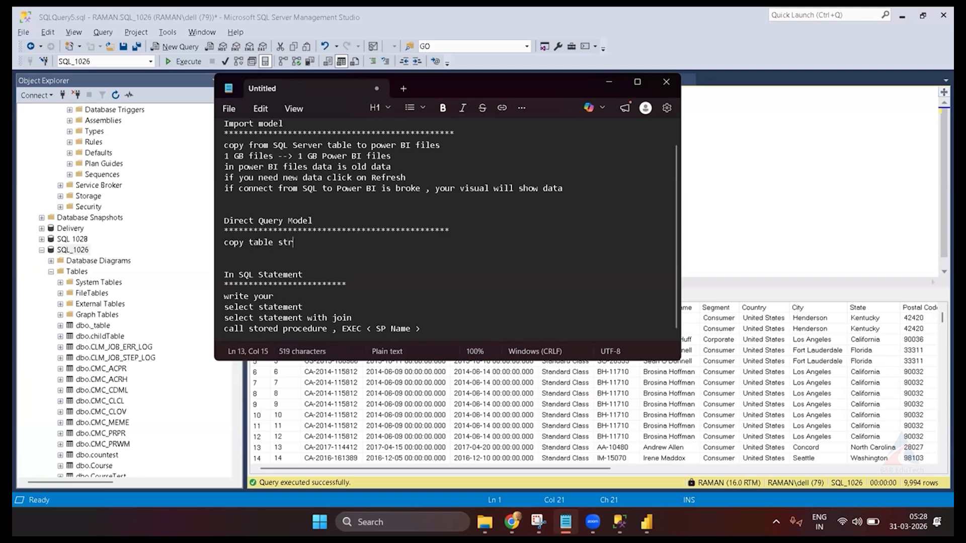
type("ucture fro")
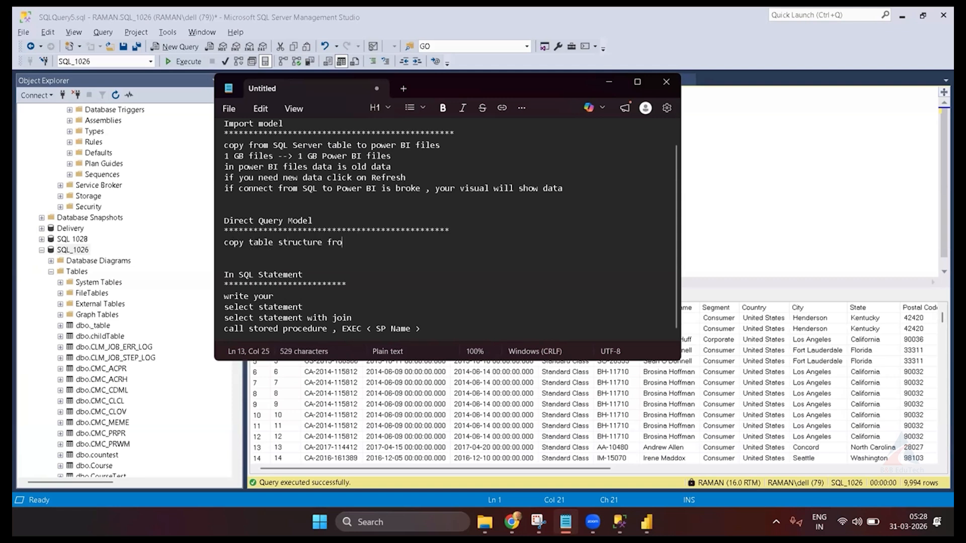
type("m SQL Server to Power BI")
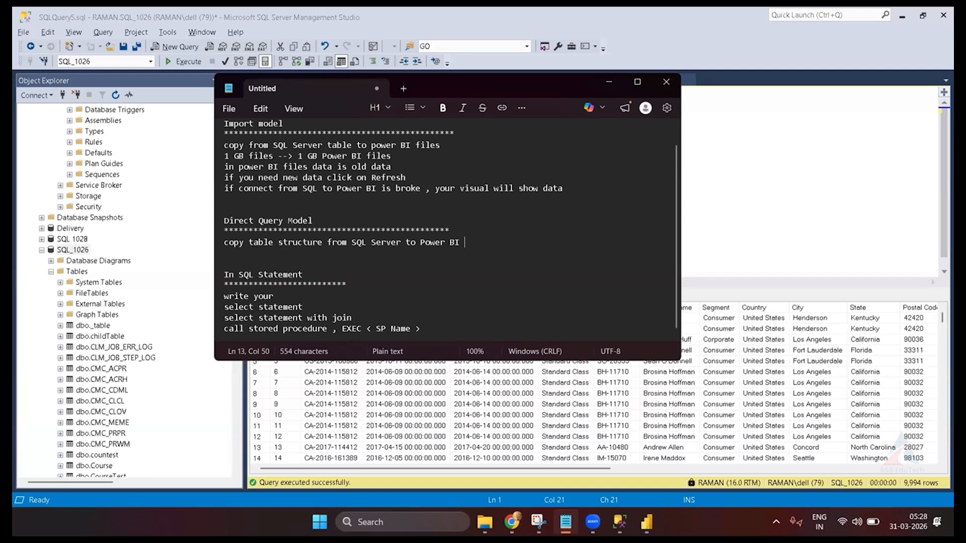
- Add the note "1 GB files in DB -- > 1 MB files only from structure" under Direct Query Model, correcting the spelling of "structure"
key("Return")
type("1 ")
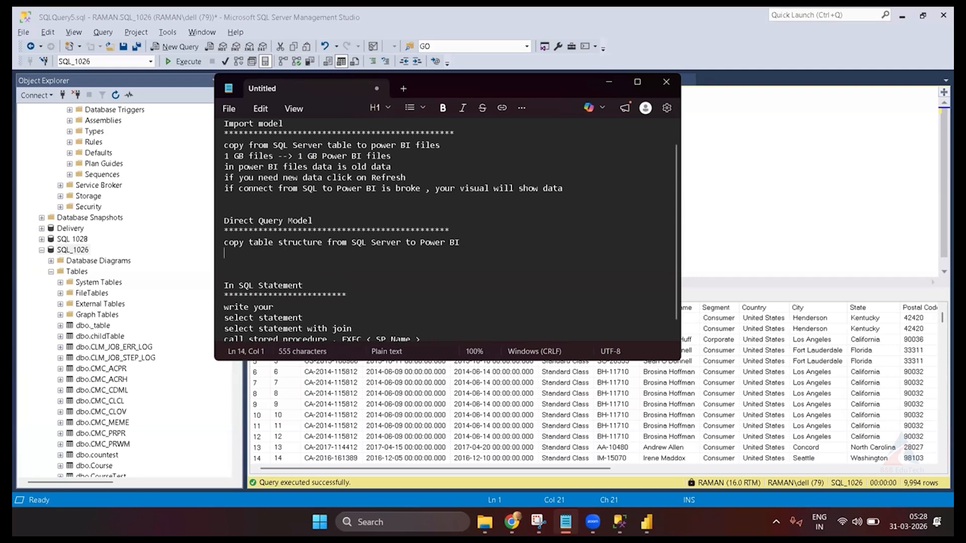
type("GB files in ")
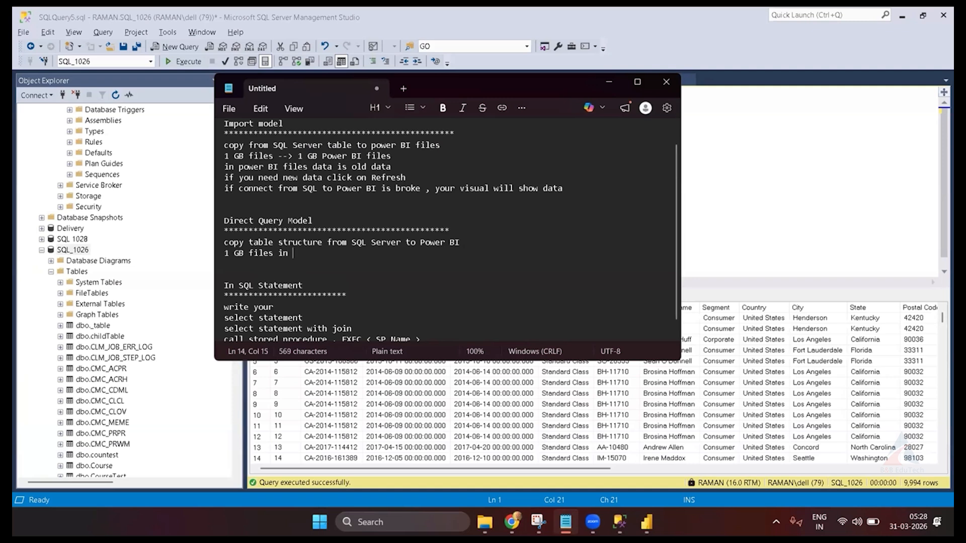
type("DB -- > 1 MB files ")
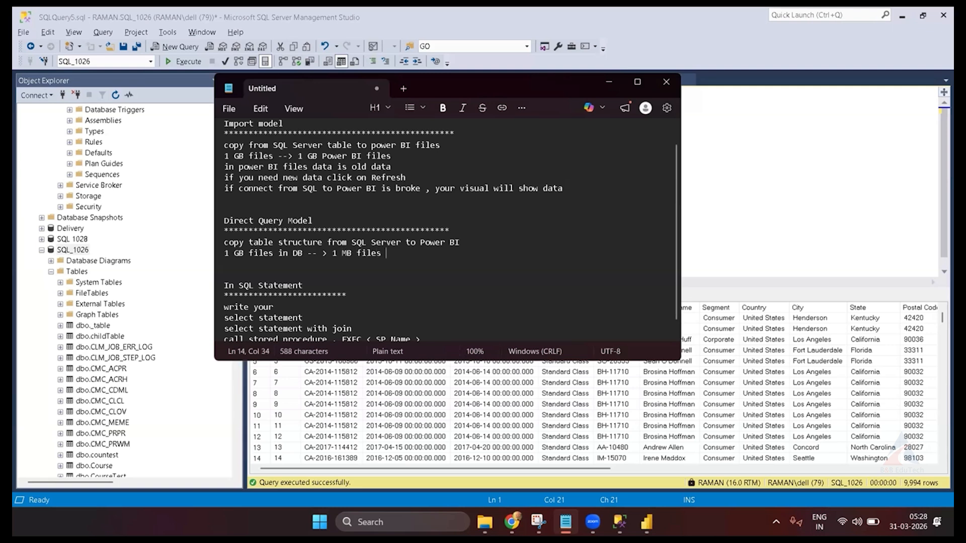
type("only from strcture")
left_click(449, 253)
right_click(450, 254)
left_click(453, 274)
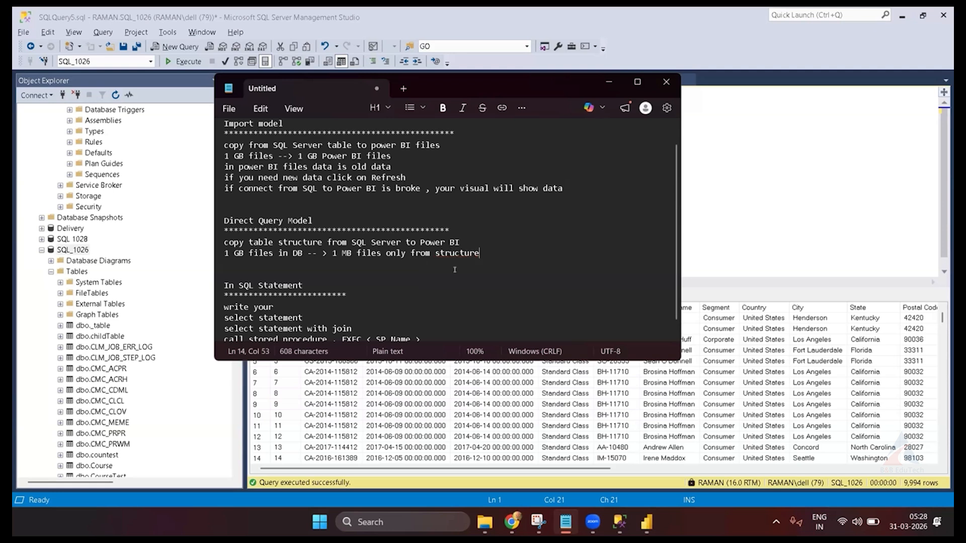
- Add the note "when we use any column from direct query in report , visual on that only that column data come from sql server to power BI"
key("Return")
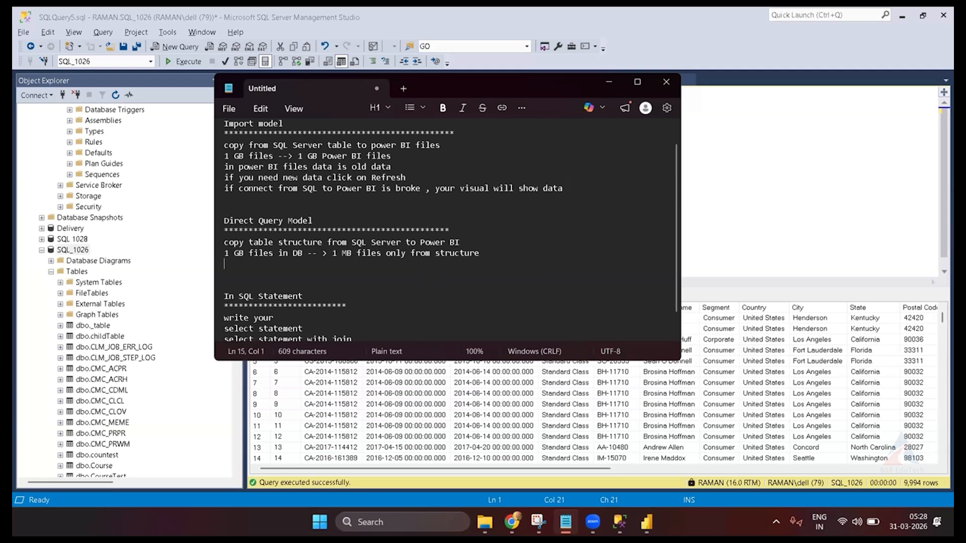
type("when we use an")
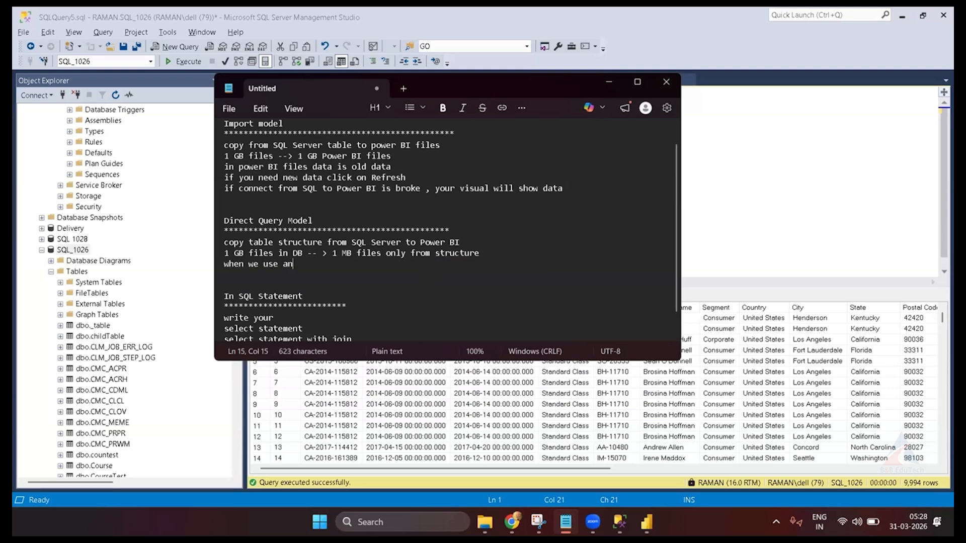
type("y column from ")
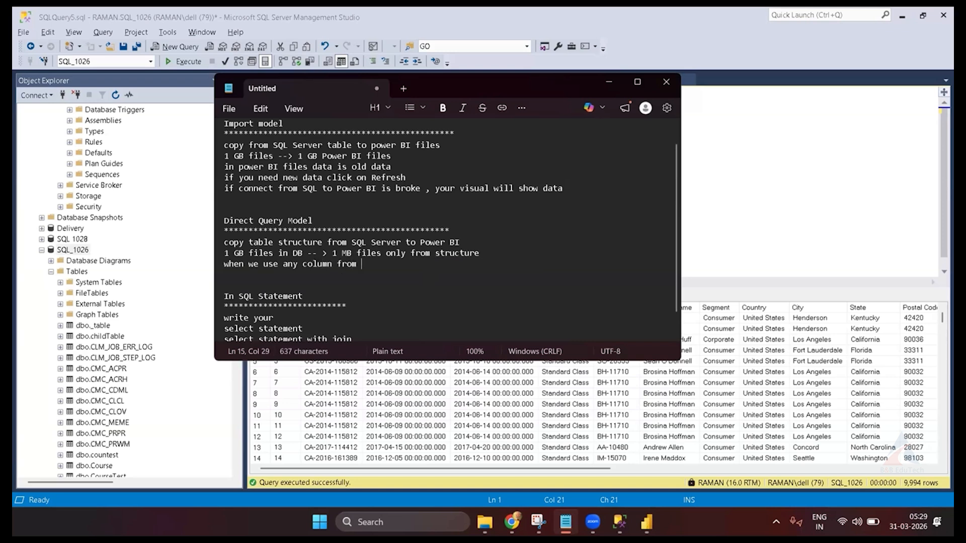
type("direct query in report ")
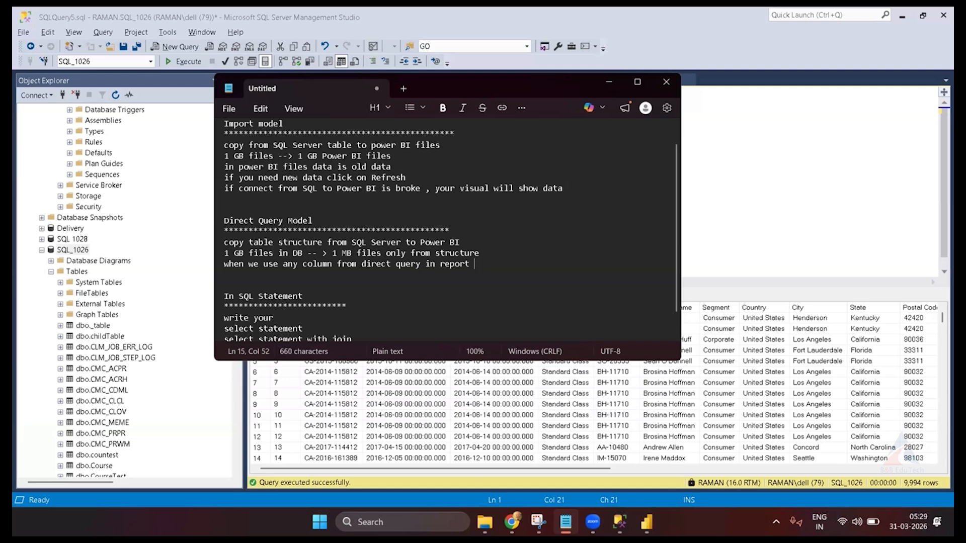
type(", visual on that only that co")
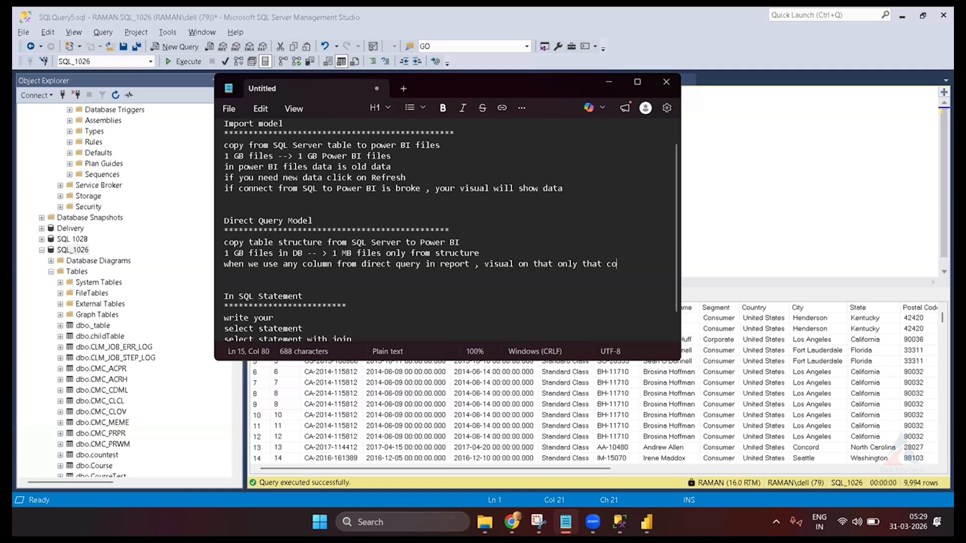
type("lumn data")
key("Return")
type("come ")
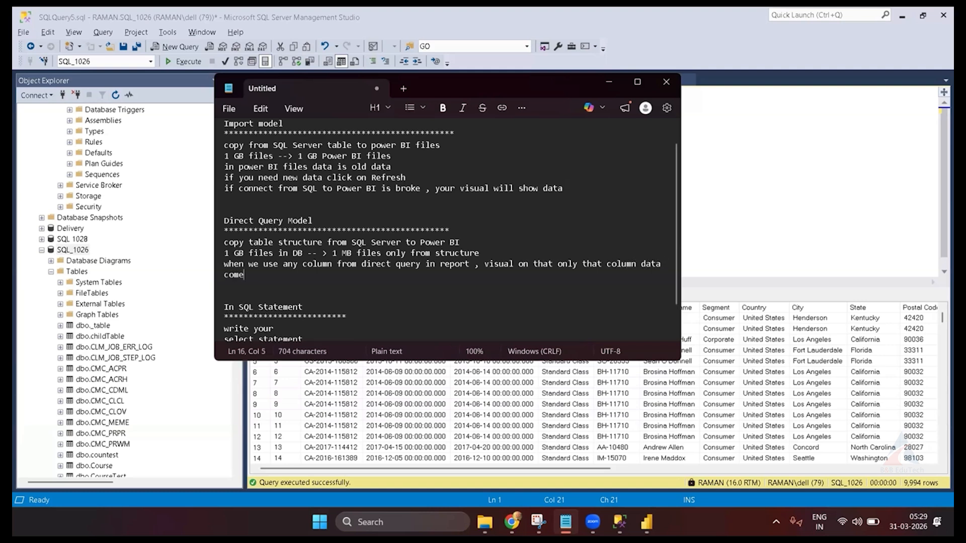
type("from sql server t")
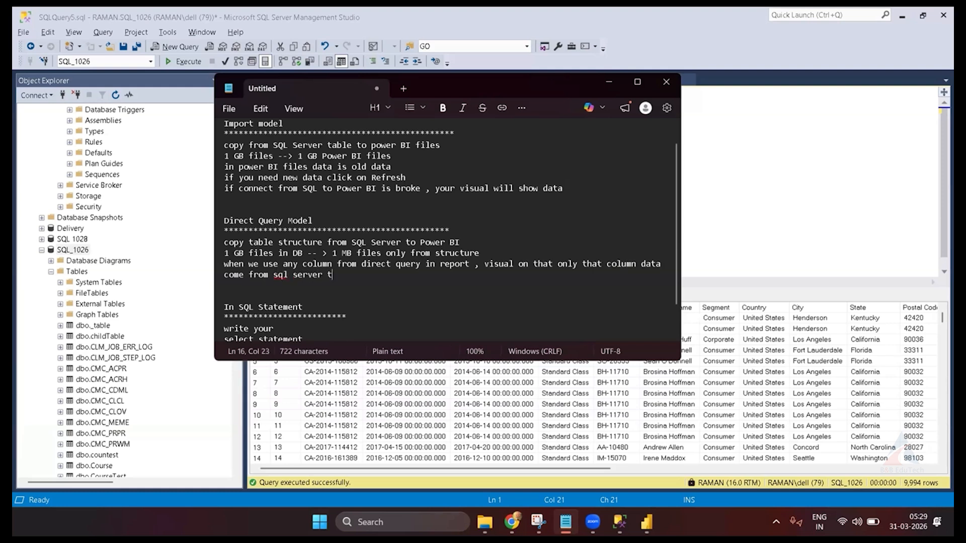
type("o power BI")
key("Return")
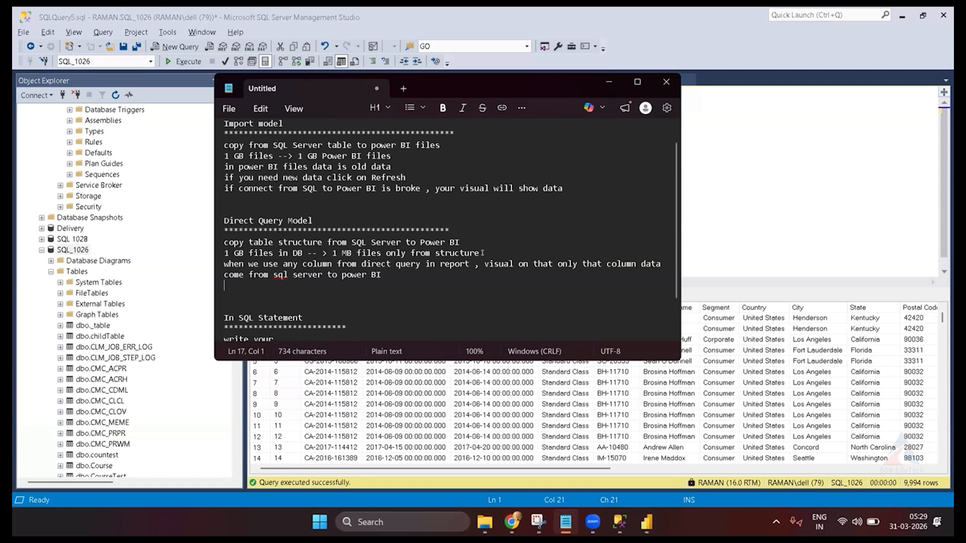
- Switch to Power BI Desktop and expand the field lists of the Import Model and Direct Query tables
key("alt+Tab")
key("alt+Tab")
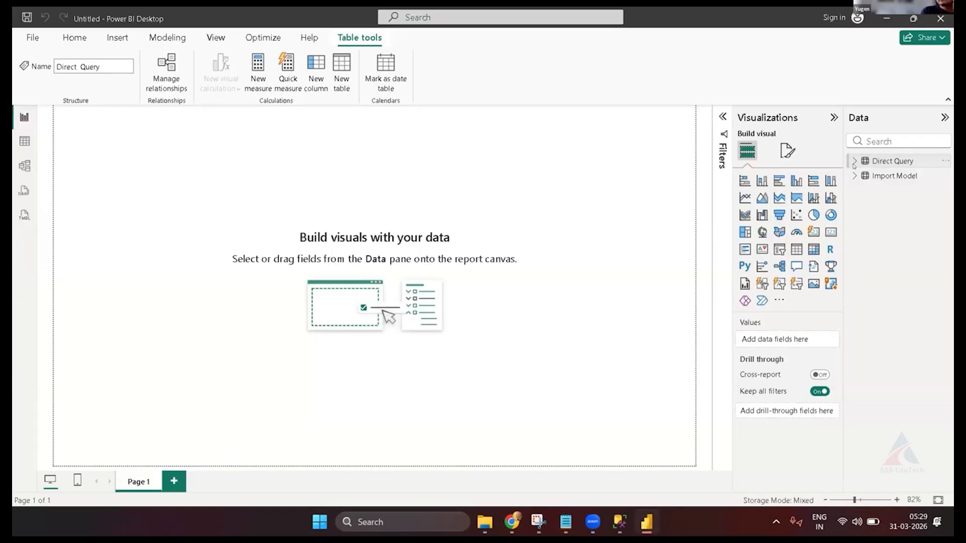
left_click(855, 176)
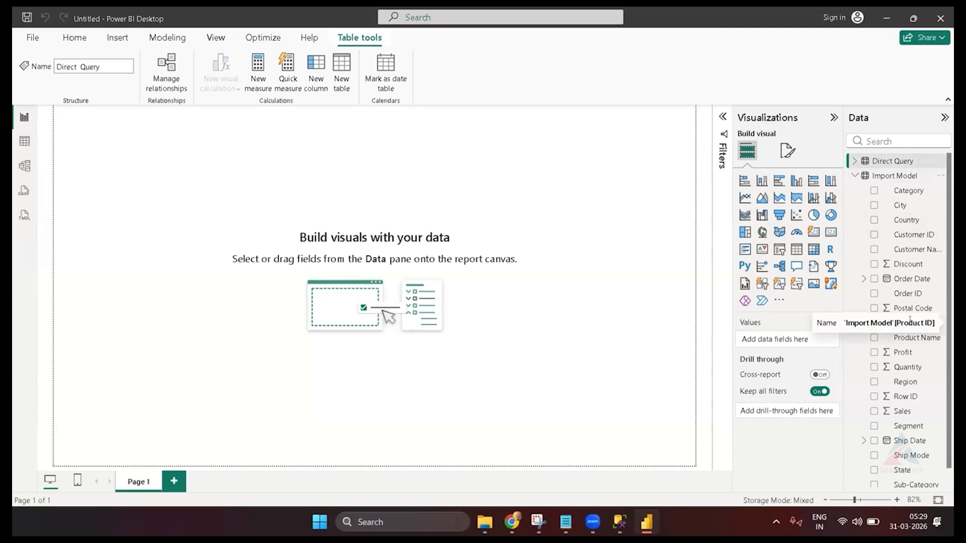
left_click(855, 155)
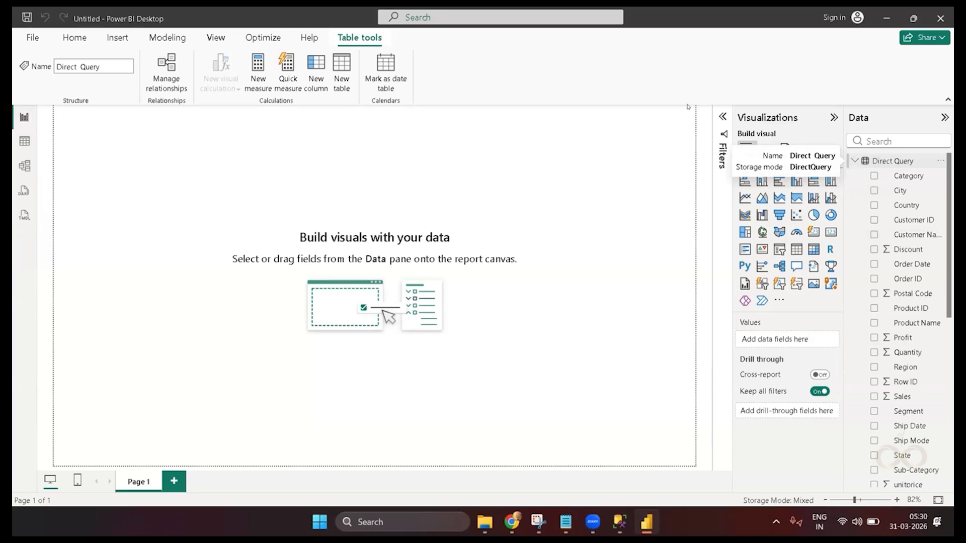
- Switch back to the Notepad notes and add the line "data always new" under Direct Query Model
key("alt+Tab")
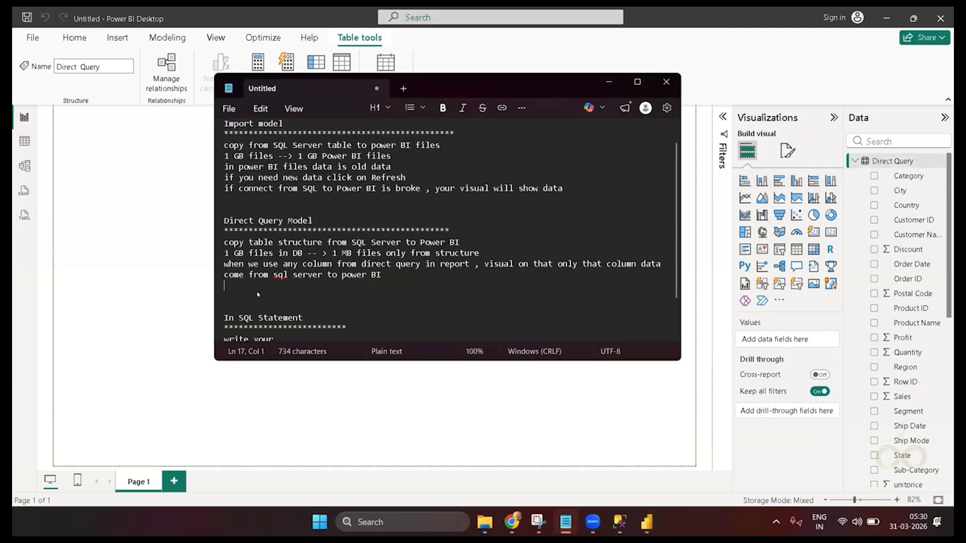
type("data lways")
key("BackSpace")
key("BackSpace")
key("BackSpace")
key("BackSpace")
key("BackSpace")
key("BackSpace")
type("always new")
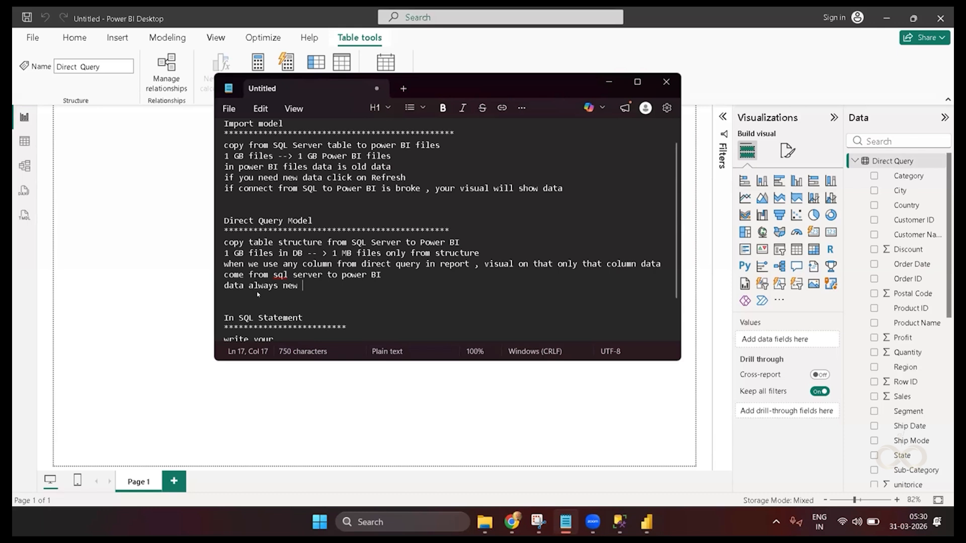
- Add the note "connection between power bi to SQL Server is always on" as the last Direct Query Model line, followed by a blank line
key("Return")
type("con")
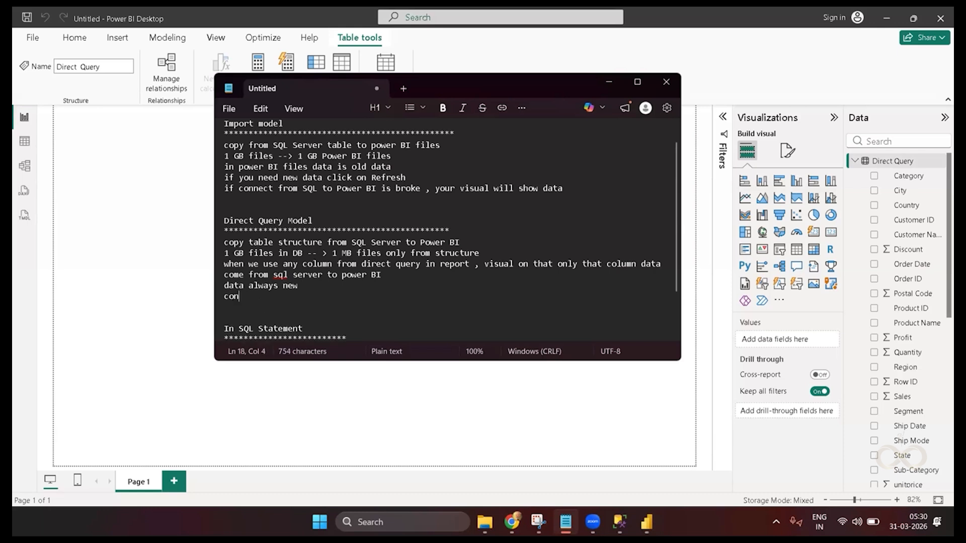
type("nection netw")
key("BackSpace")
key("BackSpace")
key("BackSpace")
key("BackSpace")
type("b")
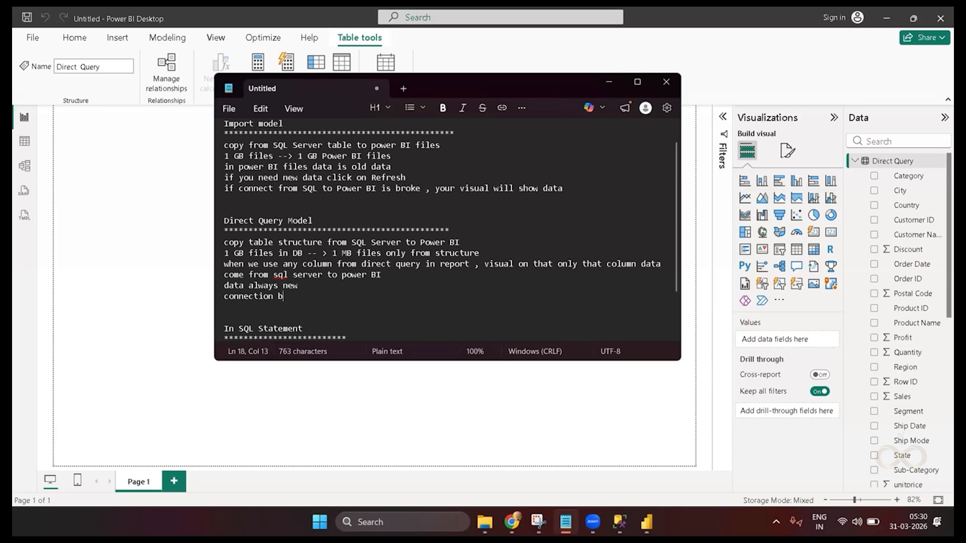
type("etween power bi to ")
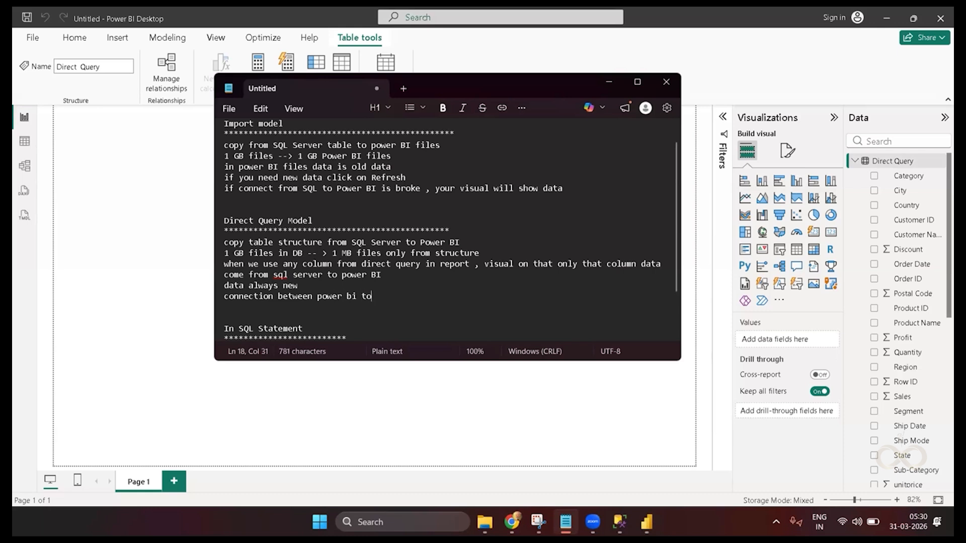
type("SQL S")
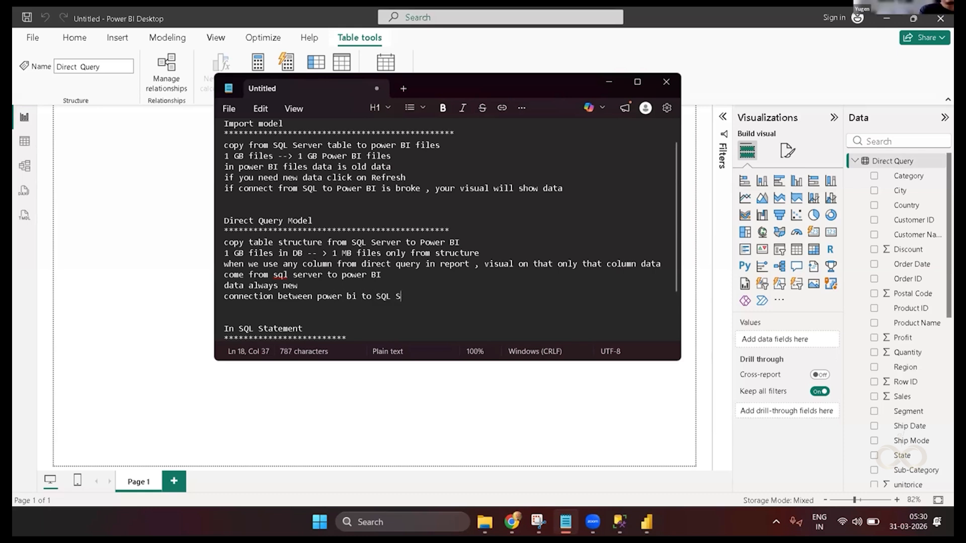
type("erver is ")
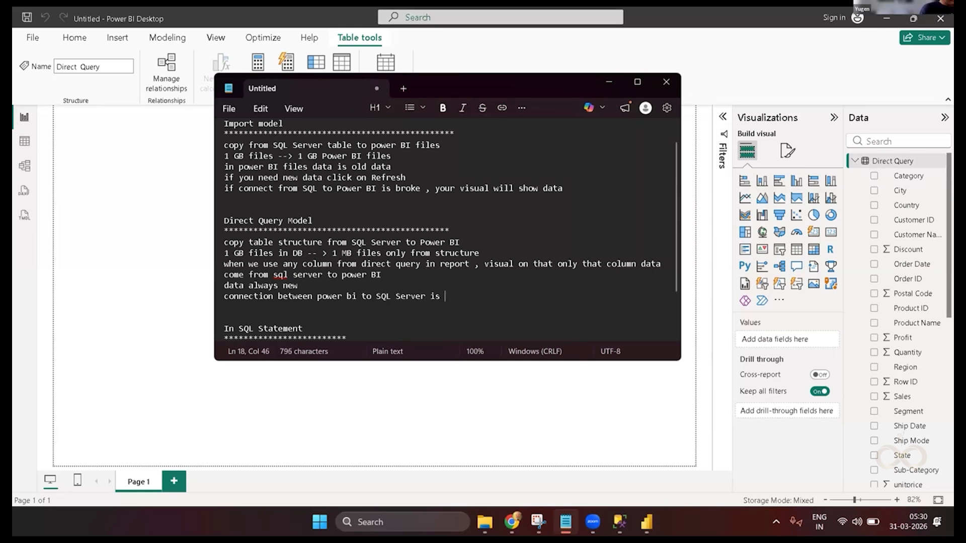
type("always  on")
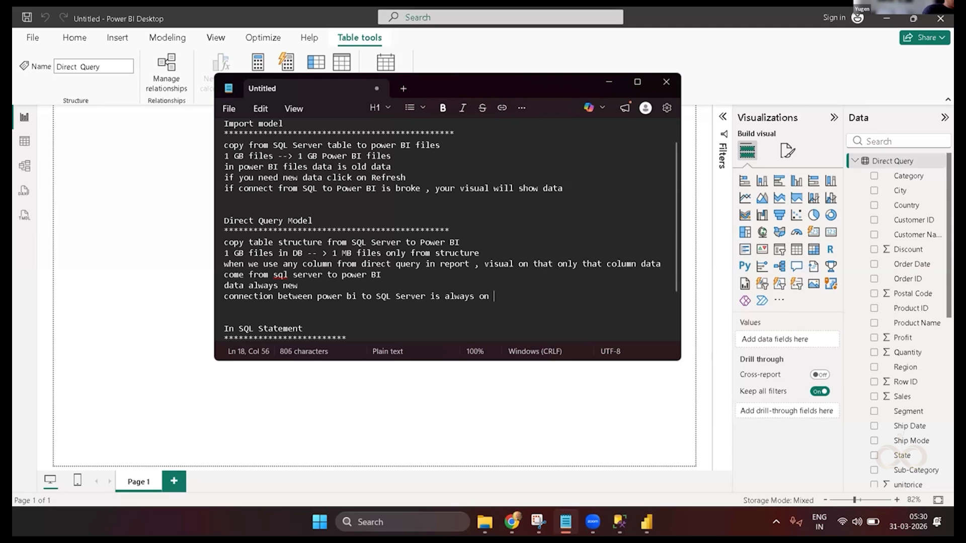
key("Return")
- Review the notes from the Direct Query Model section down to the In SQL Statement section
key("Down")
key("Down")
key("Down")
key("Down")
key("Down")
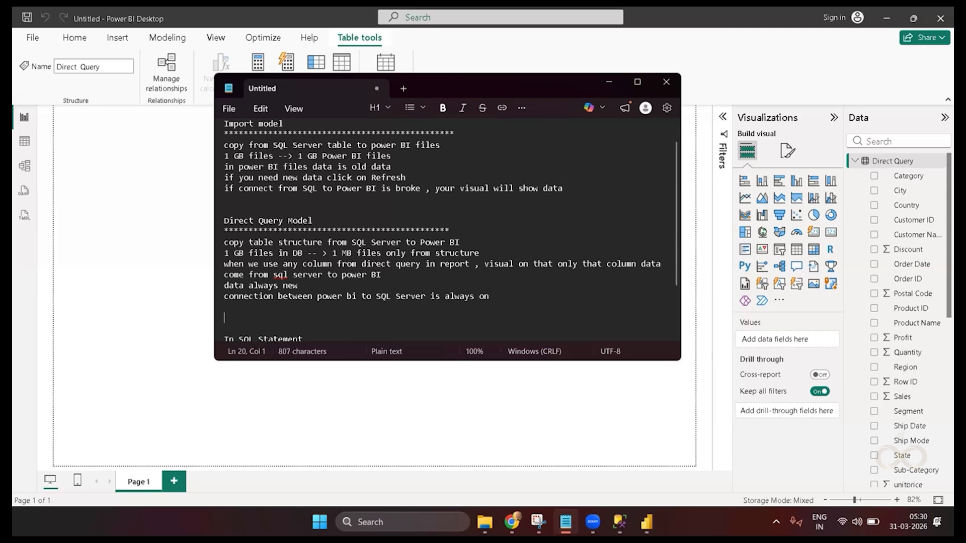
key("Down")
key("Down")
key("Down")
key("Down")
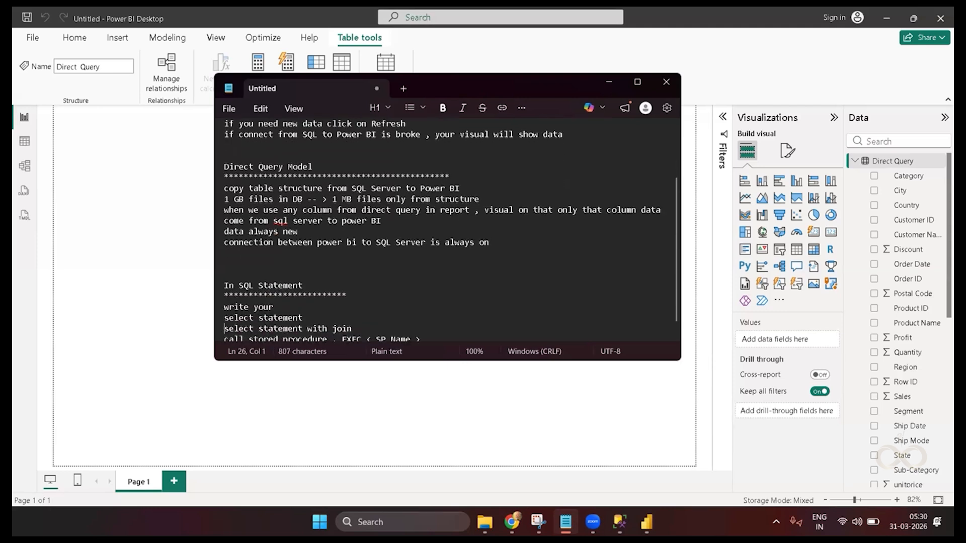
key("Up")
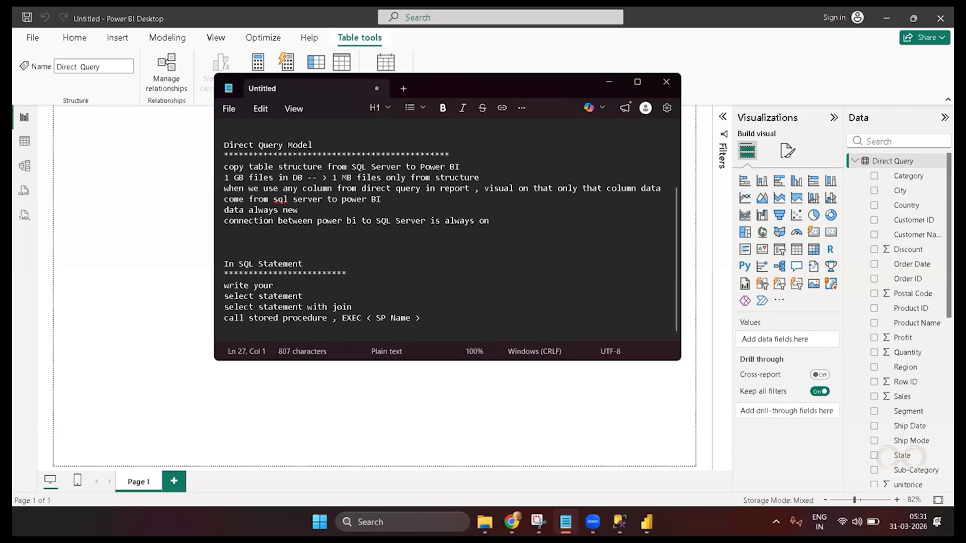
left_click(260, 238)
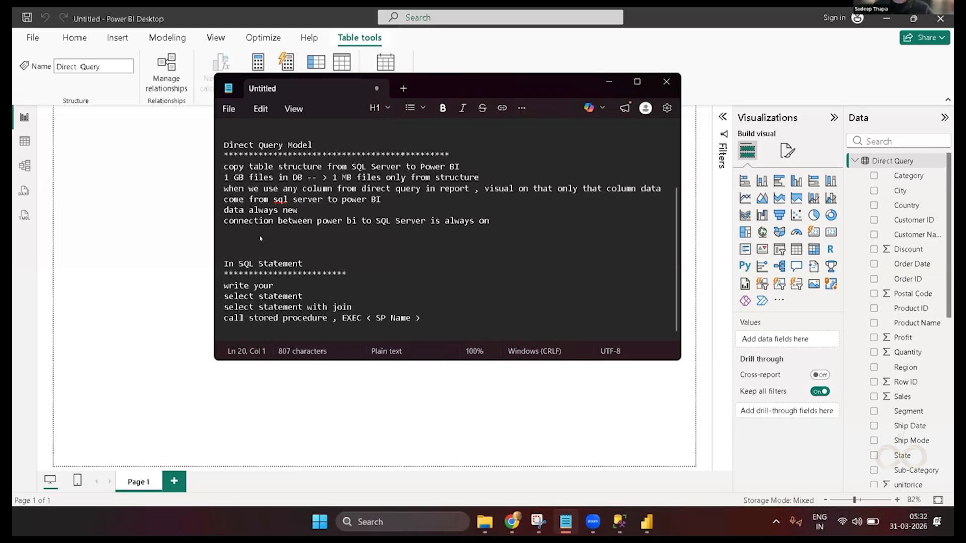
- Switch to Power BI Desktop, collapse both field lists, and compare the Import Model and Direct Query tables in Table view
left_click(492, 387)
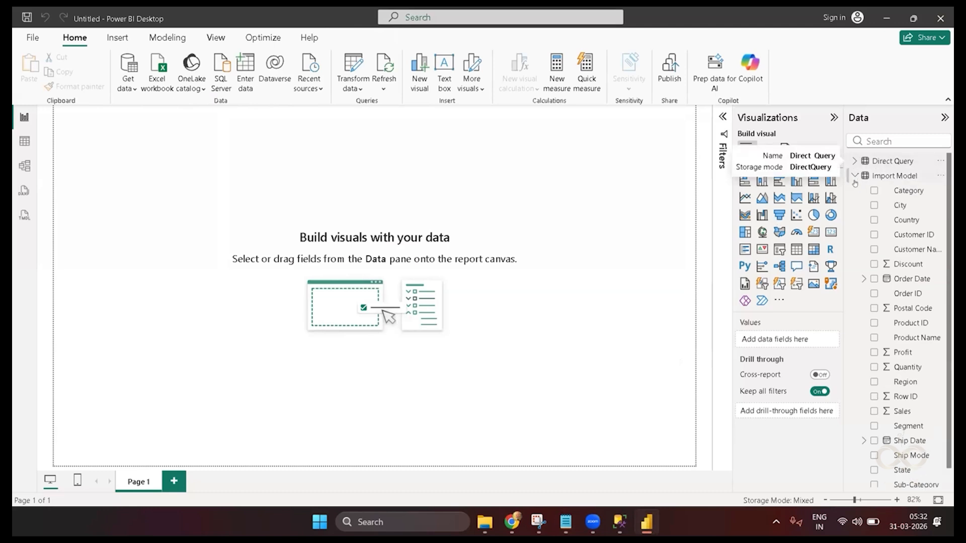
left_click(854, 161)
mouse_move(855, 179)
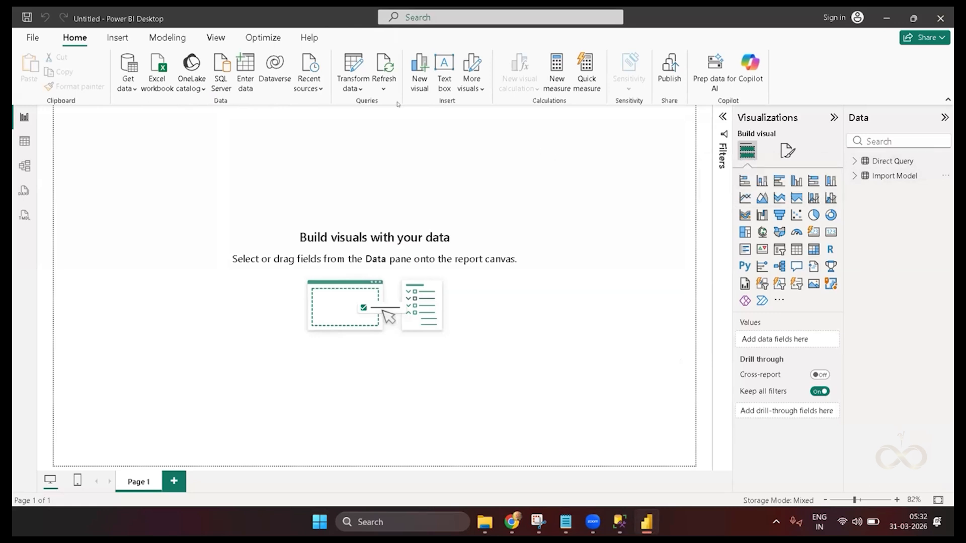
left_click(29, 143)
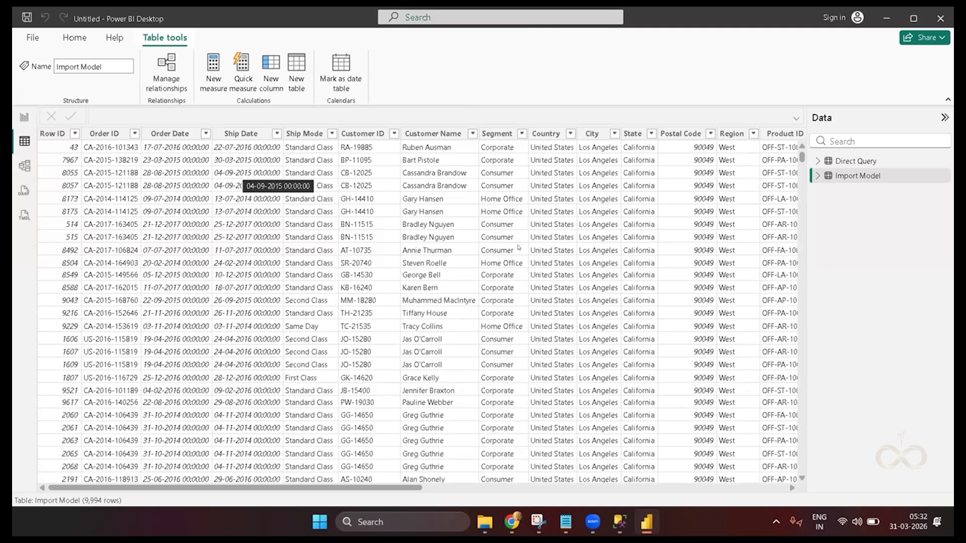
left_click(848, 161)
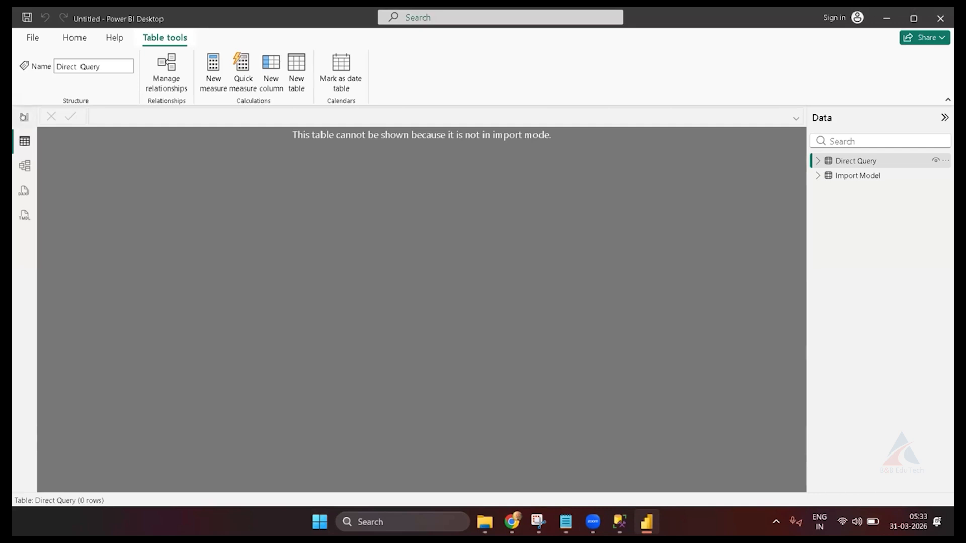
- Add a pie chart at the upper left of the report page with Import Model's Order Date Year as its legend
left_click(24, 117)
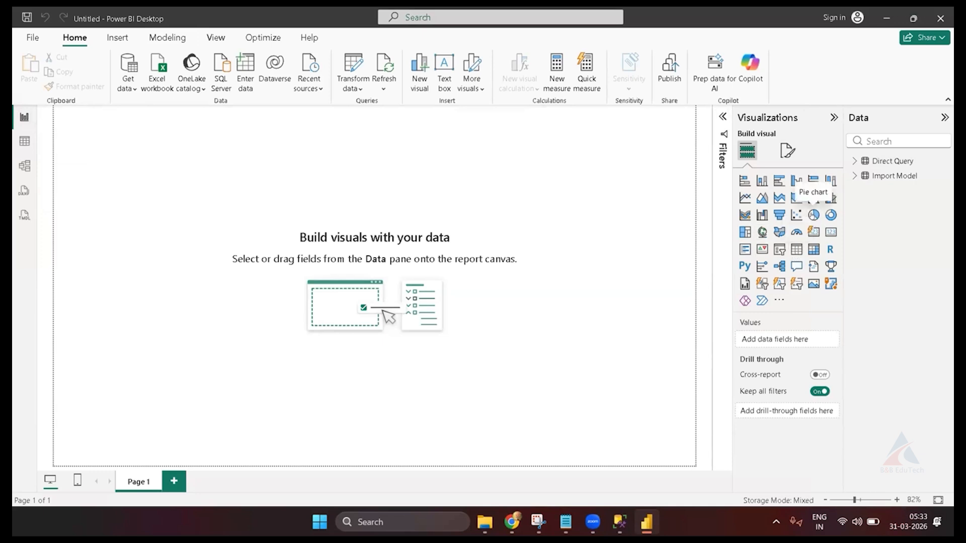
left_click_drag(64, 182, 89, 166)
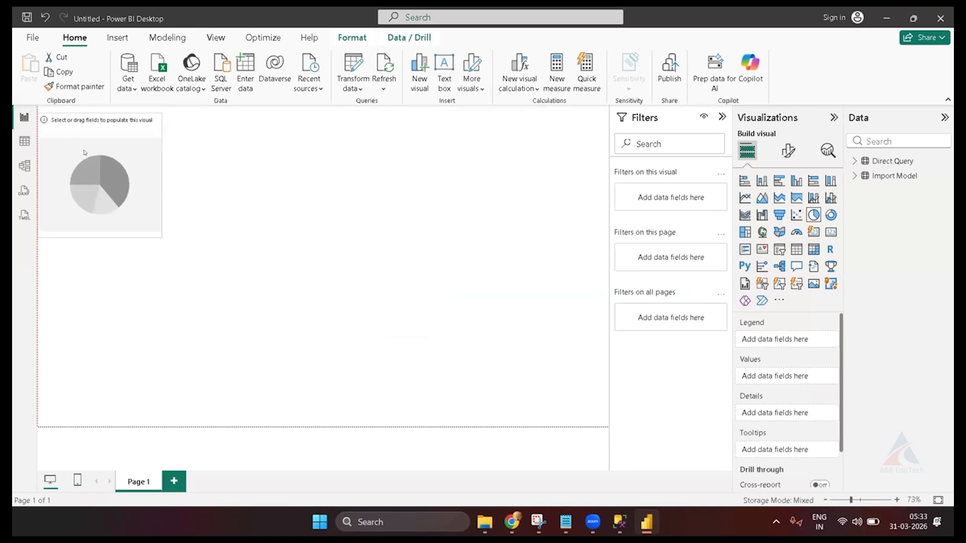
left_click(855, 175)
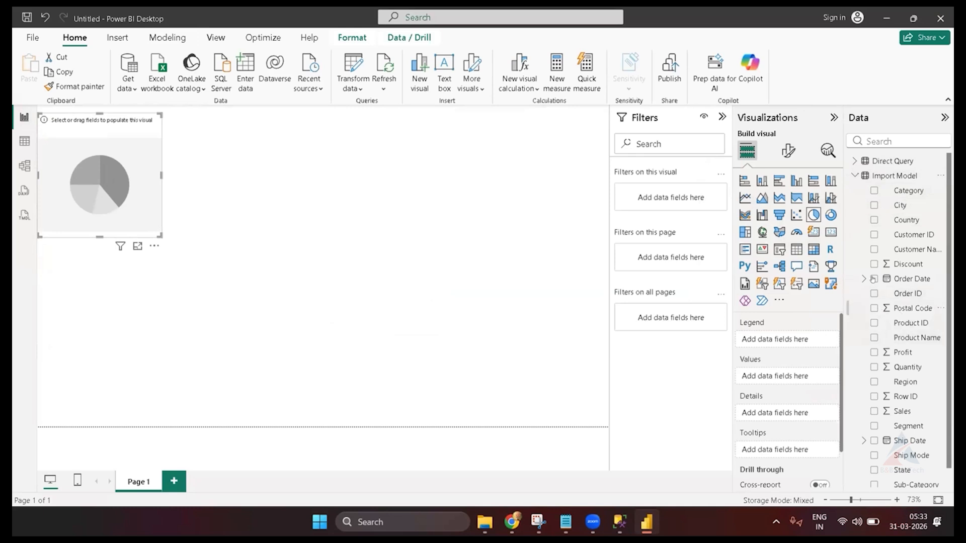
left_click(863, 278)
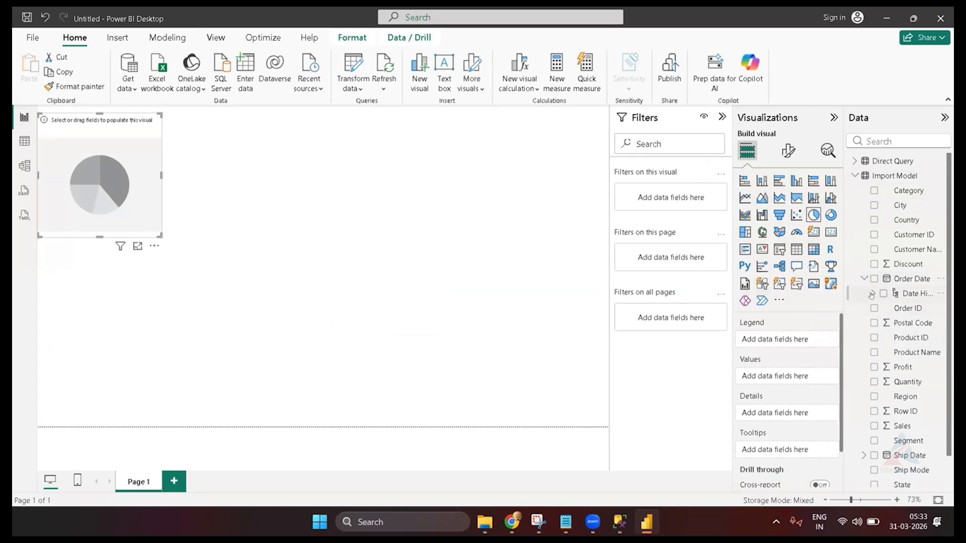
left_click(873, 293)
left_click_drag(787, 349, 792, 338)
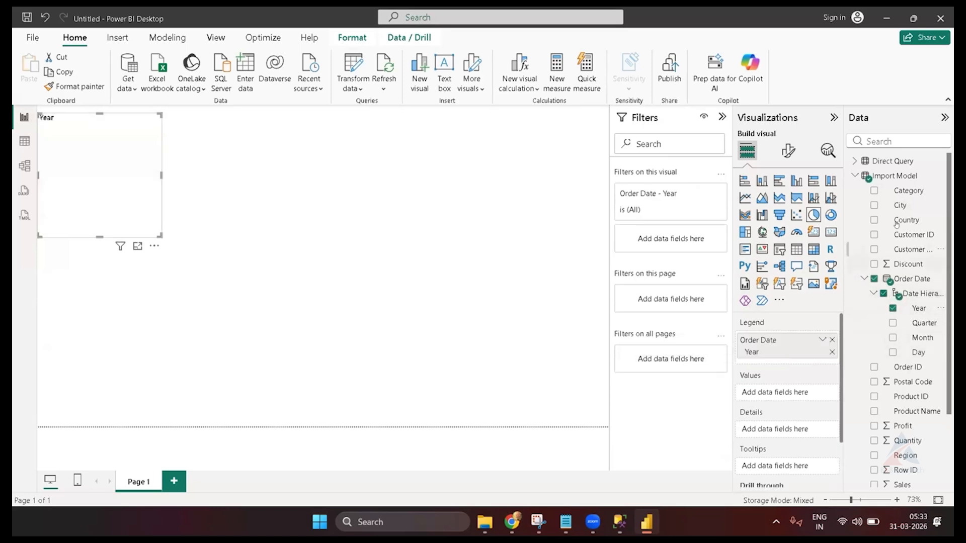
- Use the count of Import Model's Order ID as the pie chart's values and widen the chart
left_click_drag(913, 367, 807, 395)
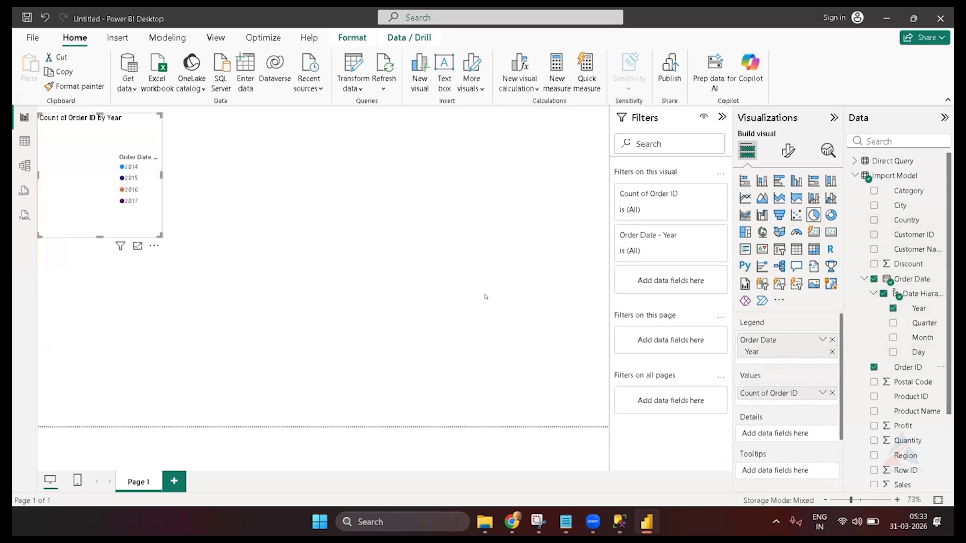
left_click_drag(158, 233, 239, 228)
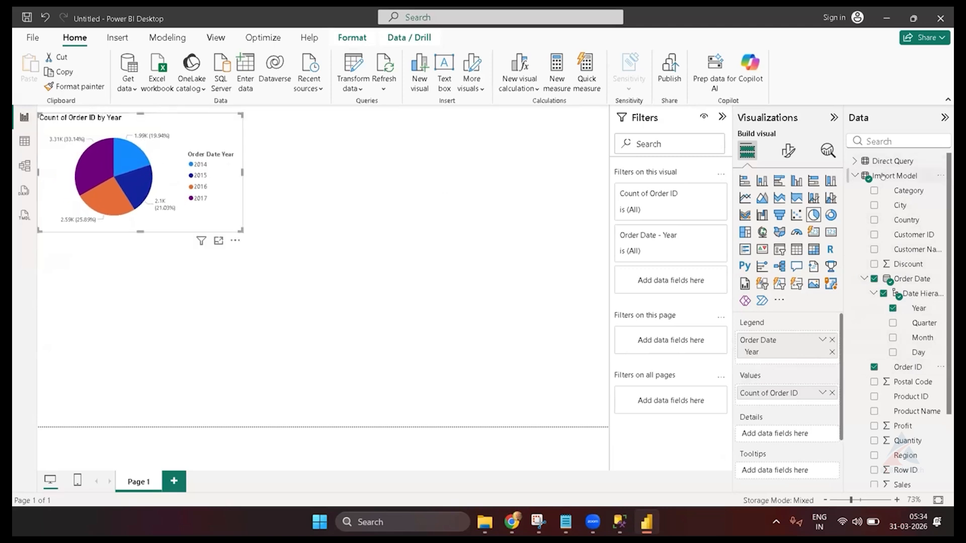
mouse_move(882, 176)
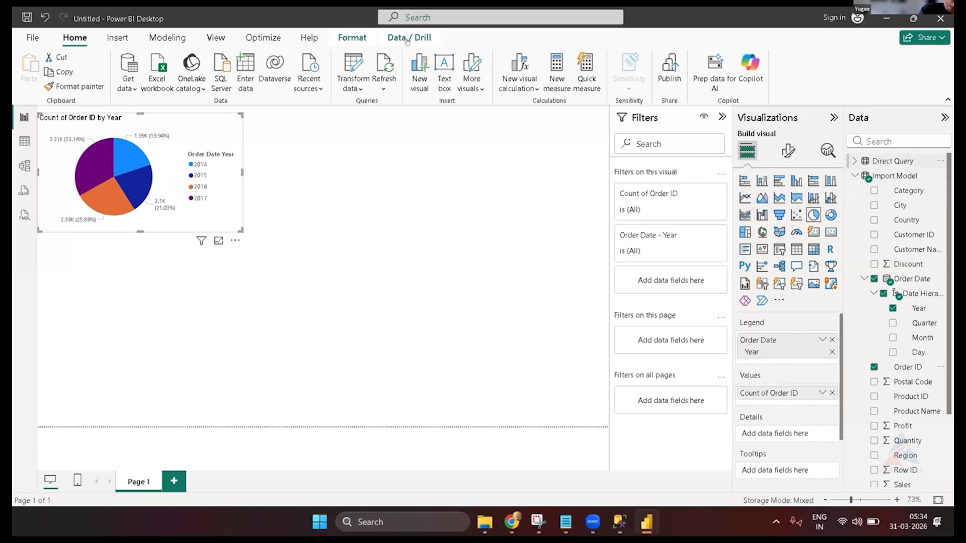
left_click(353, 159)
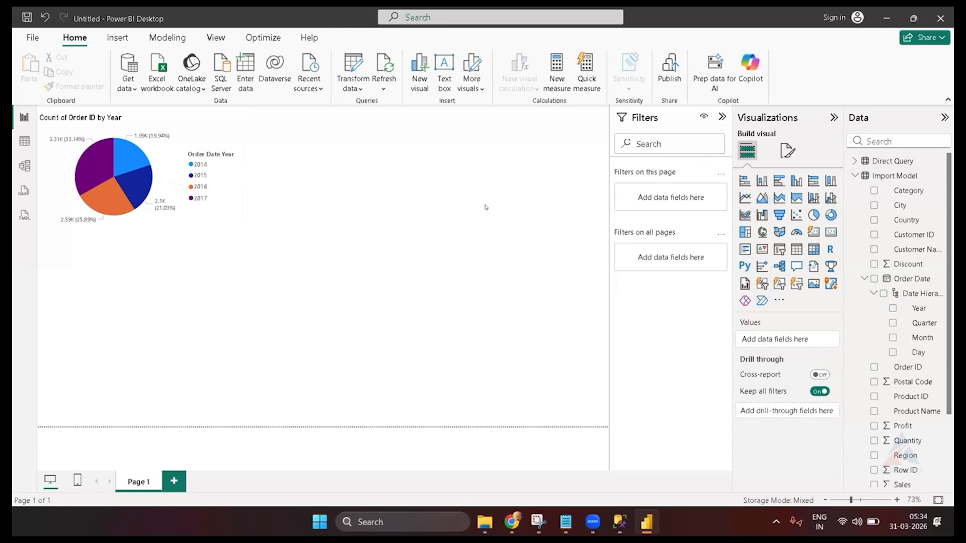
- Add a second pie chart beside the first, then collapse Import Model's fields and expand those of Direct Query
left_click(813, 215)
left_click_drag(197, 316, 416, 185)
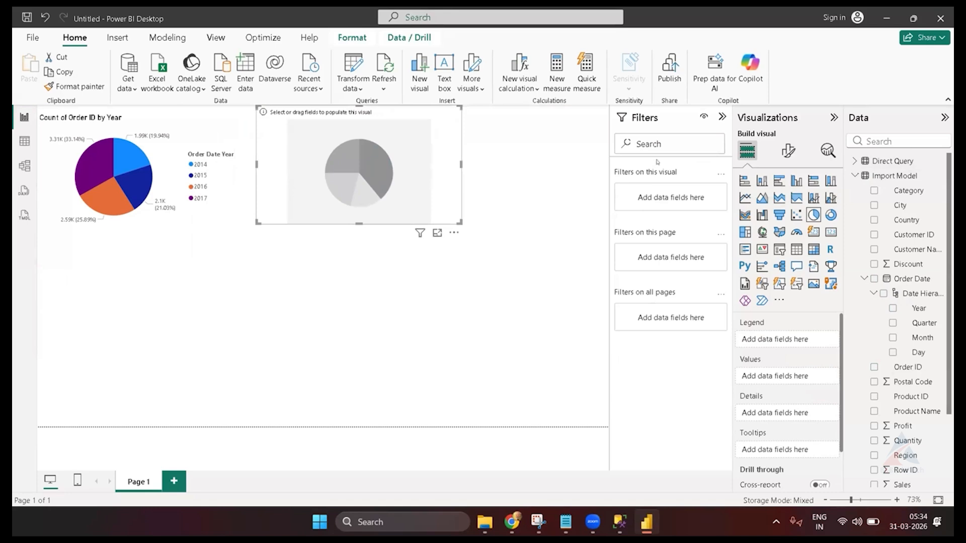
left_click(854, 176)
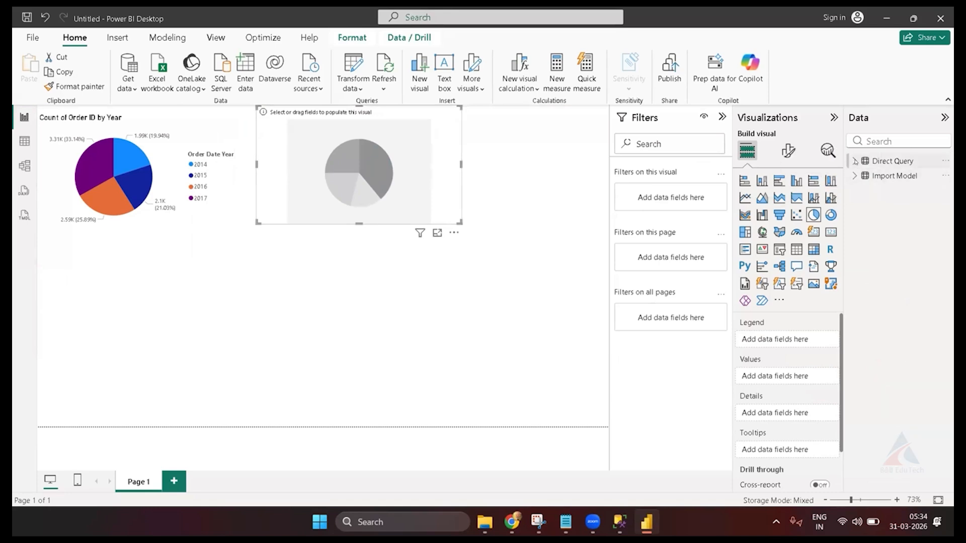
left_click(854, 161)
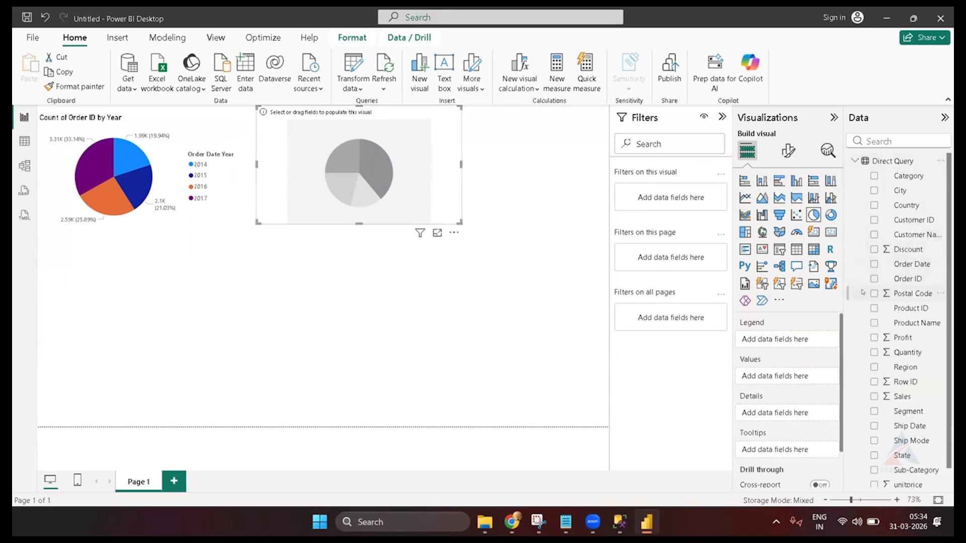
- Plot the count of Direct Query's Order ID by Order Date in the second pie chart and widen it
left_click(893, 264)
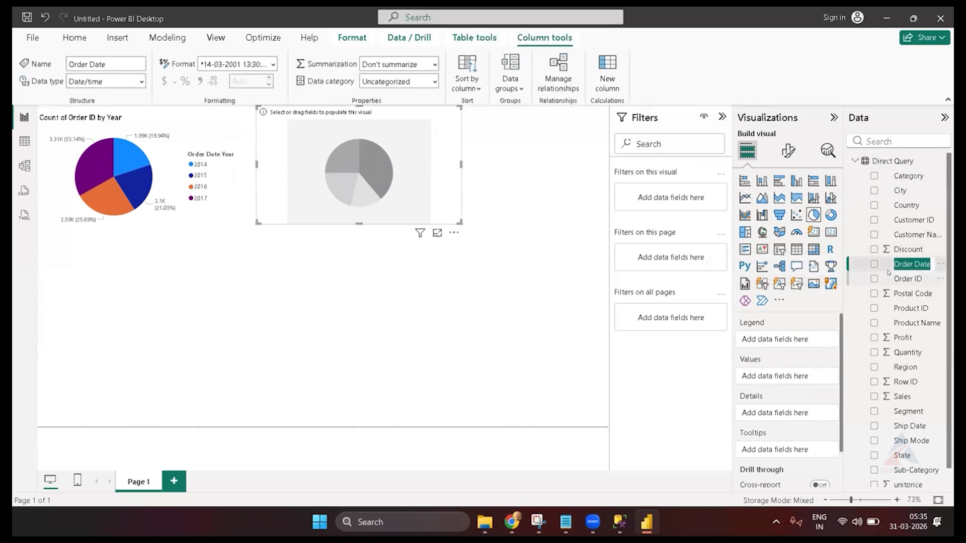
left_click(895, 278)
left_click_drag(902, 262, 807, 332)
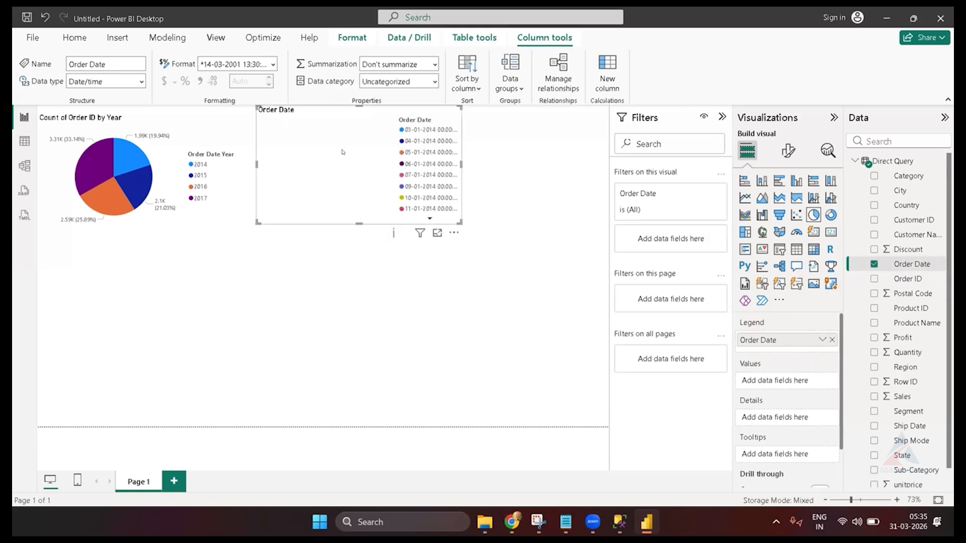
left_click_drag(911, 278, 803, 389)
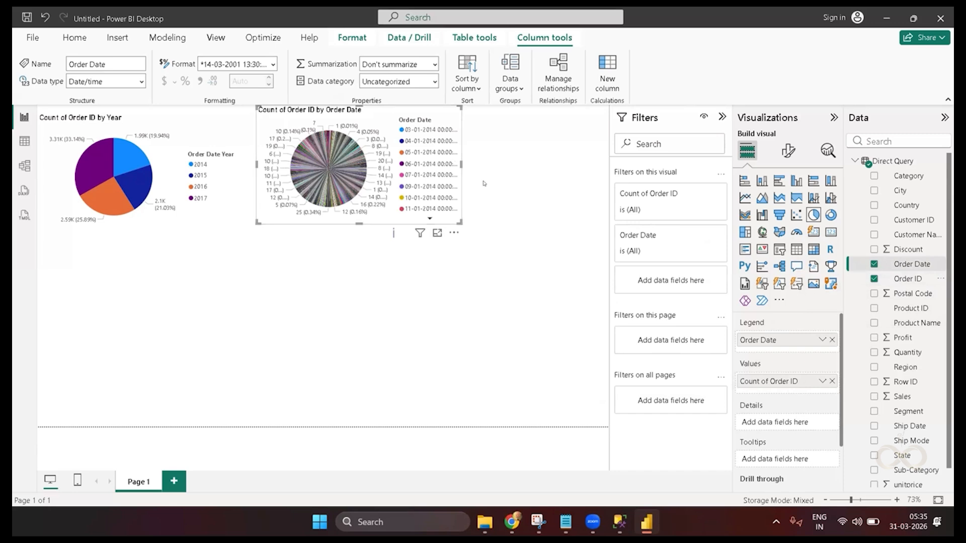
left_click_drag(461, 164, 494, 173)
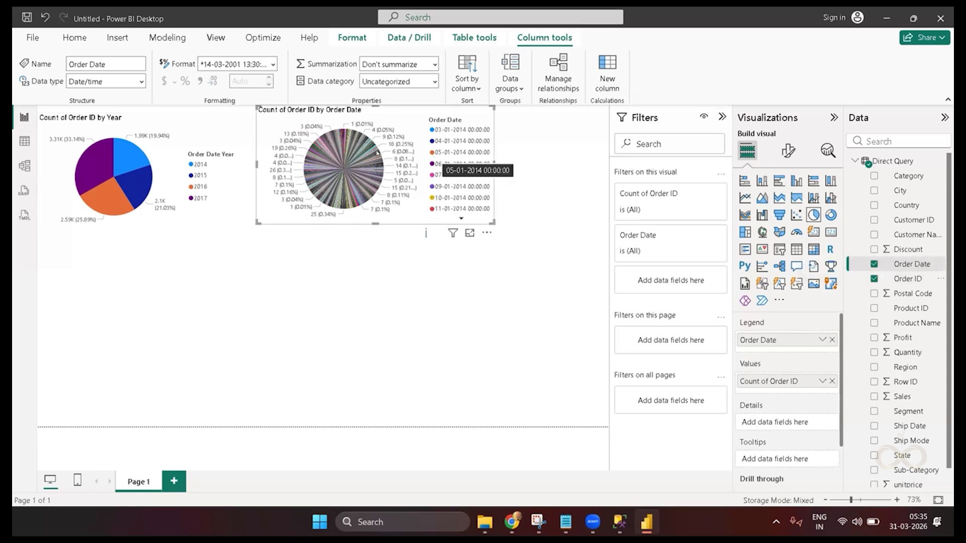
- Inspect the 16-10-2014 slice of the Order Date pie chart and highlight it
mouse_move(379, 152)
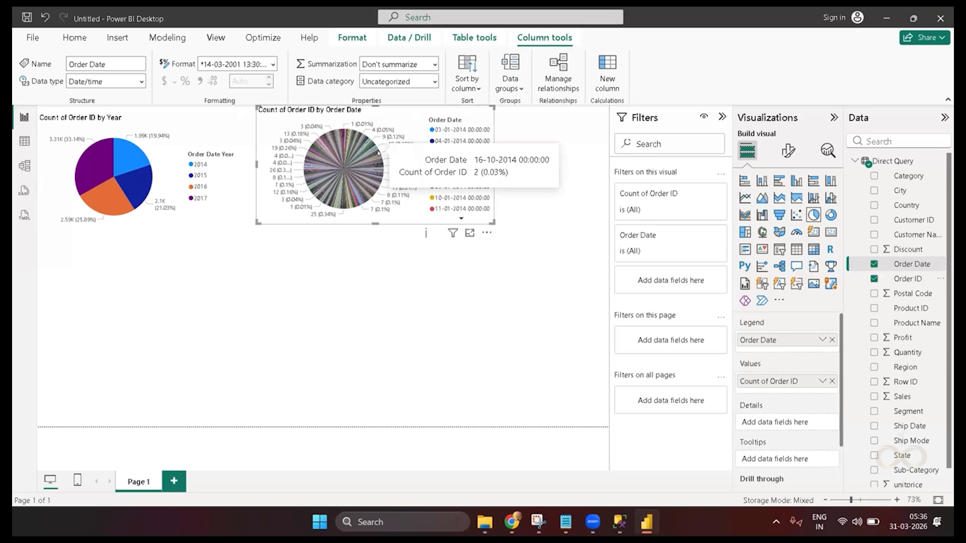
left_click(378, 152)
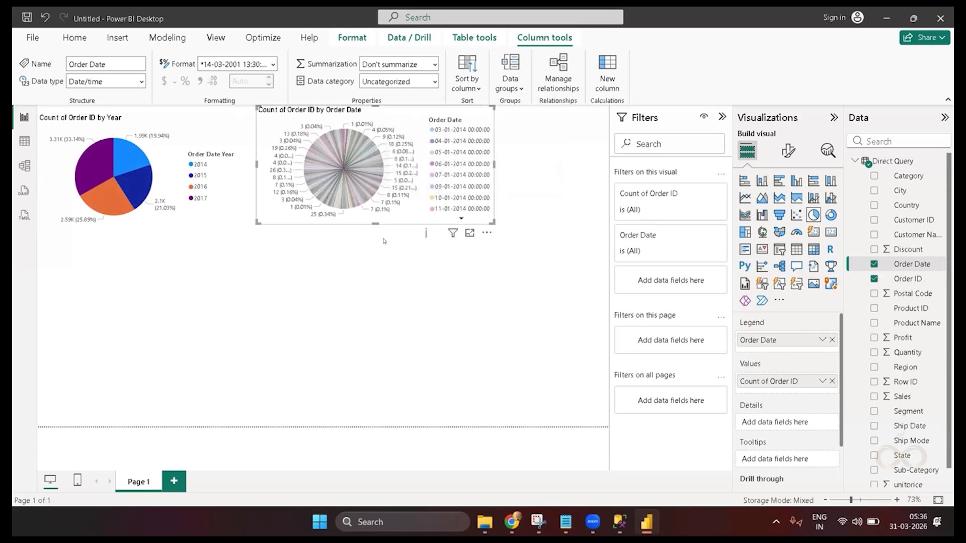
left_click(393, 270)
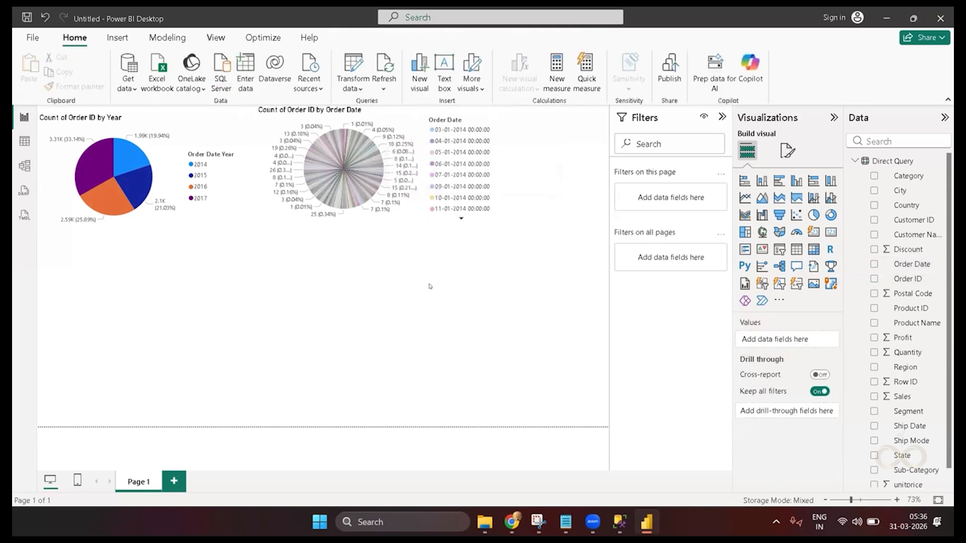
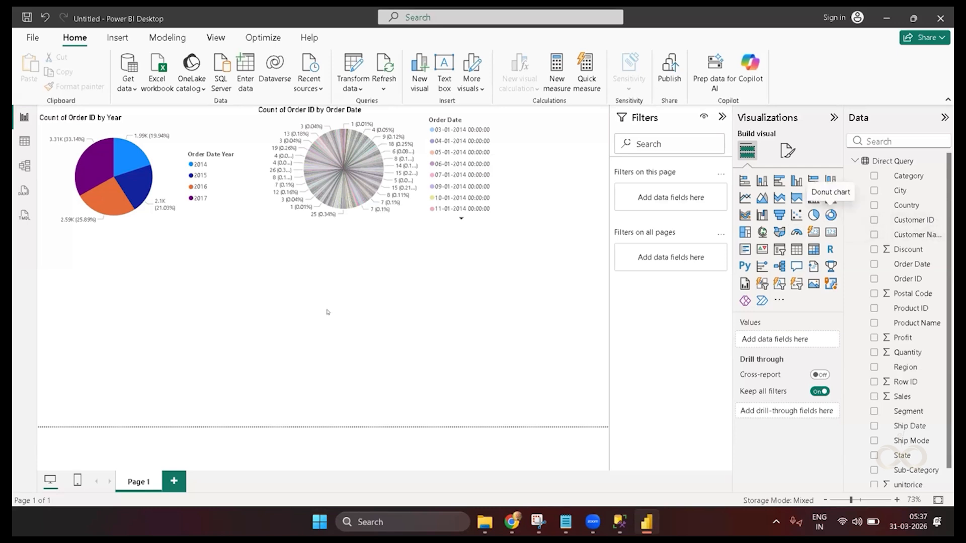
- Add a donut chart below the Order Date pie showing Direct Query's Order ID count by Category, and widen it
left_click(830, 215)
left_click_drag(555, 161, 342, 286)
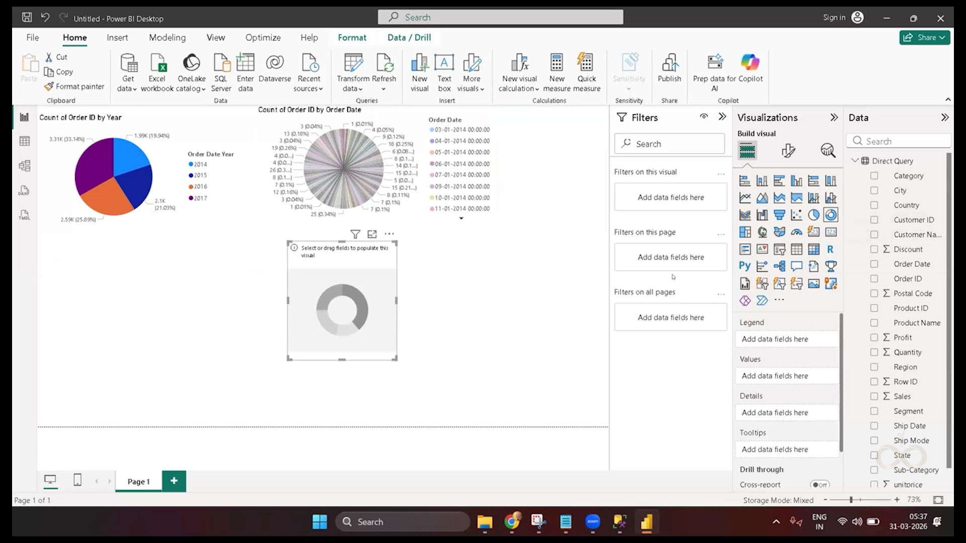
left_click_drag(901, 175, 785, 341)
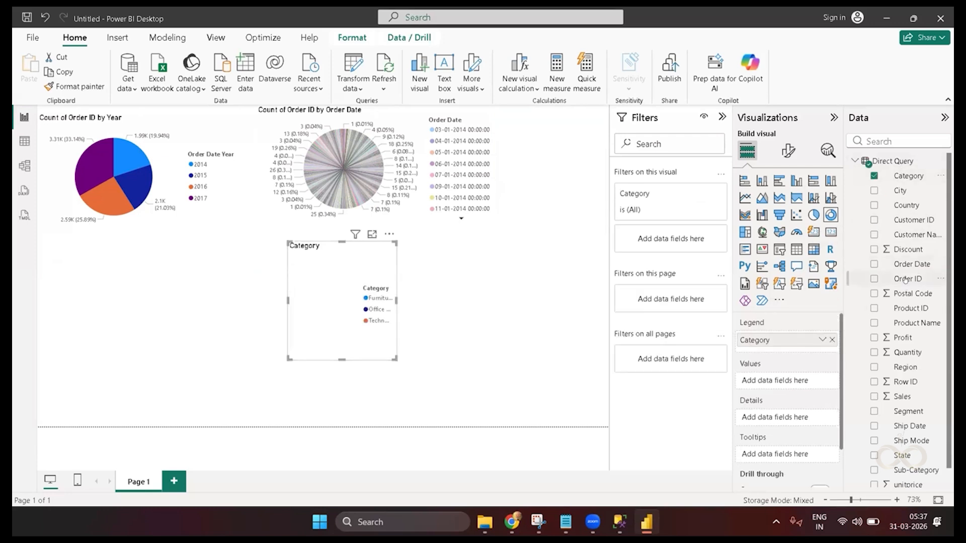
left_click_drag(908, 278, 796, 383)
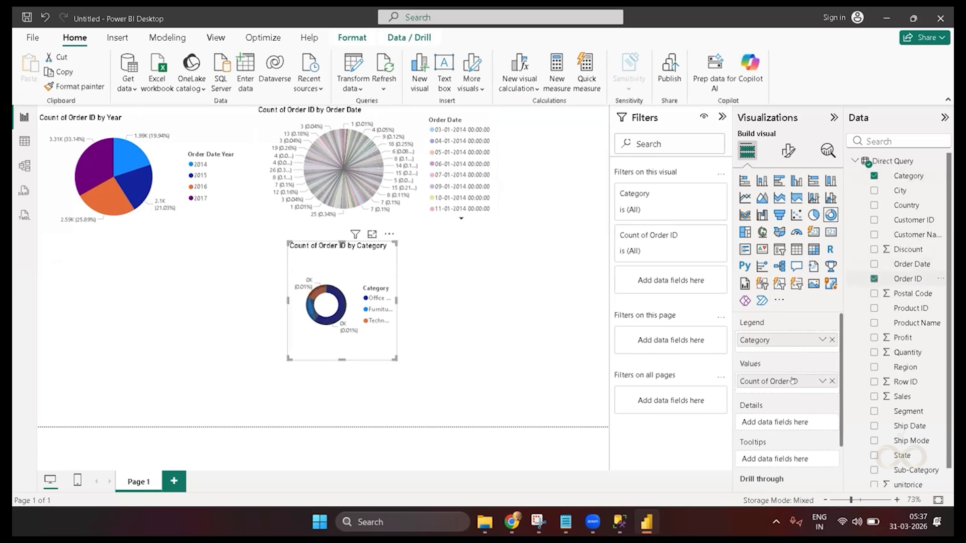
left_click_drag(396, 300, 510, 297)
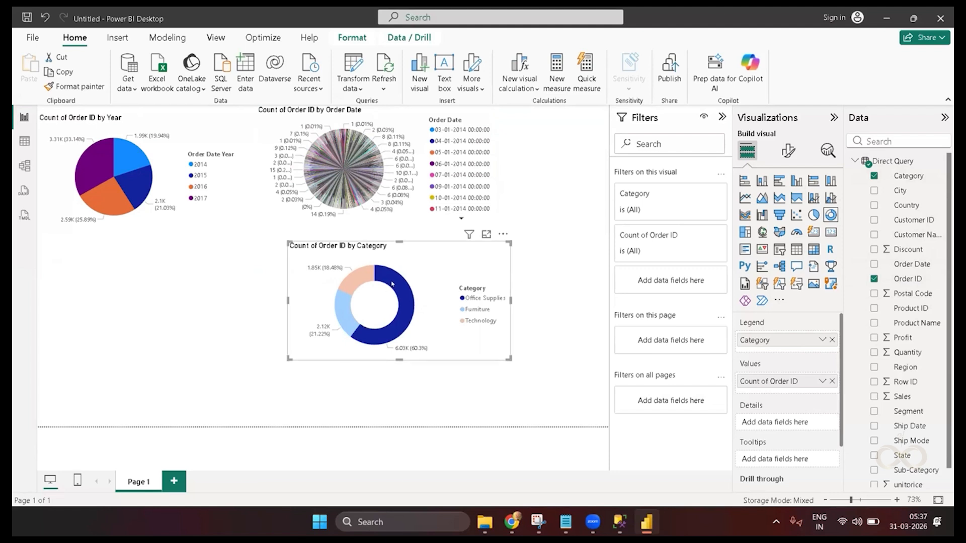
double_click(551, 276)
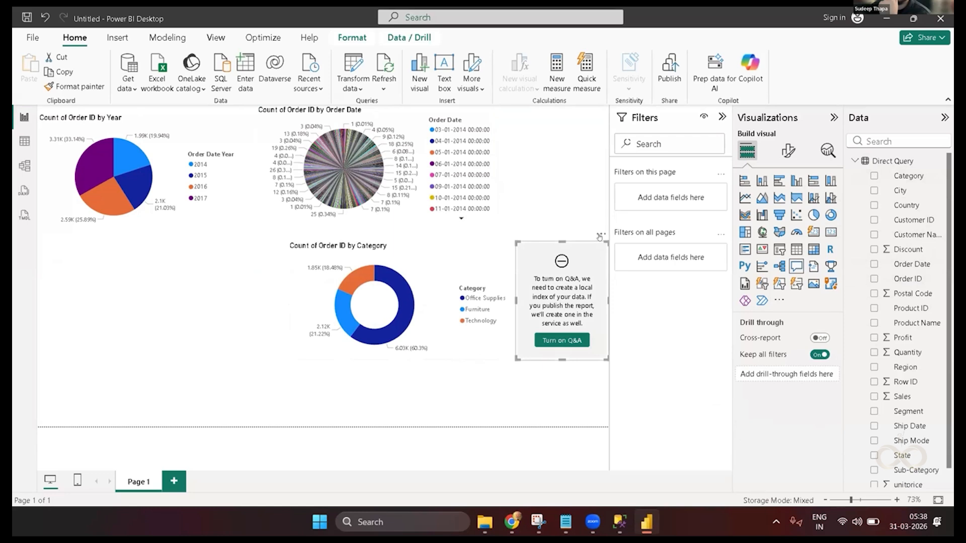
left_click(601, 234)
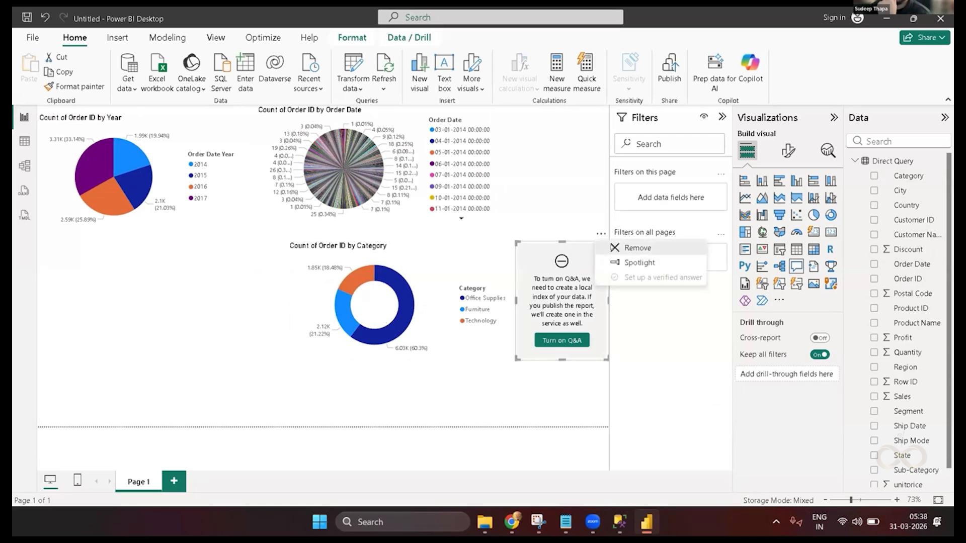
left_click(616, 248)
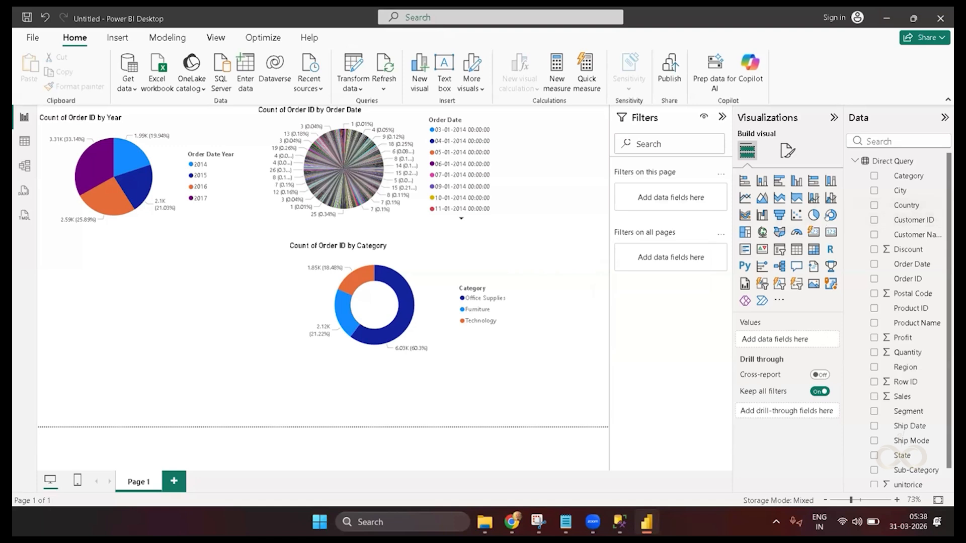
- Add a donut chart below the Year pie showing the count of Import Model's Order ID by Category
left_click(830, 216)
left_click_drag(556, 158, 93, 300)
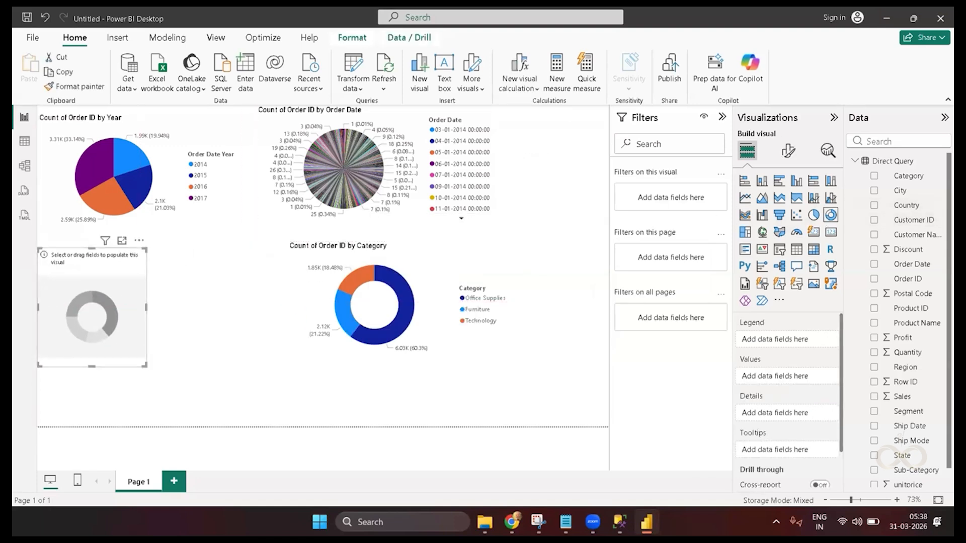
left_click(854, 161)
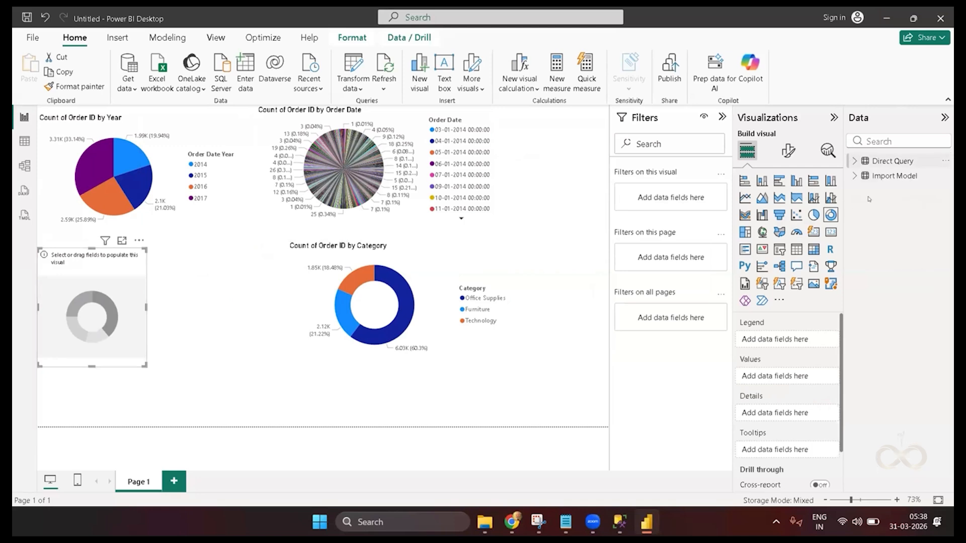
left_click(855, 176)
left_click_drag(907, 191, 803, 338)
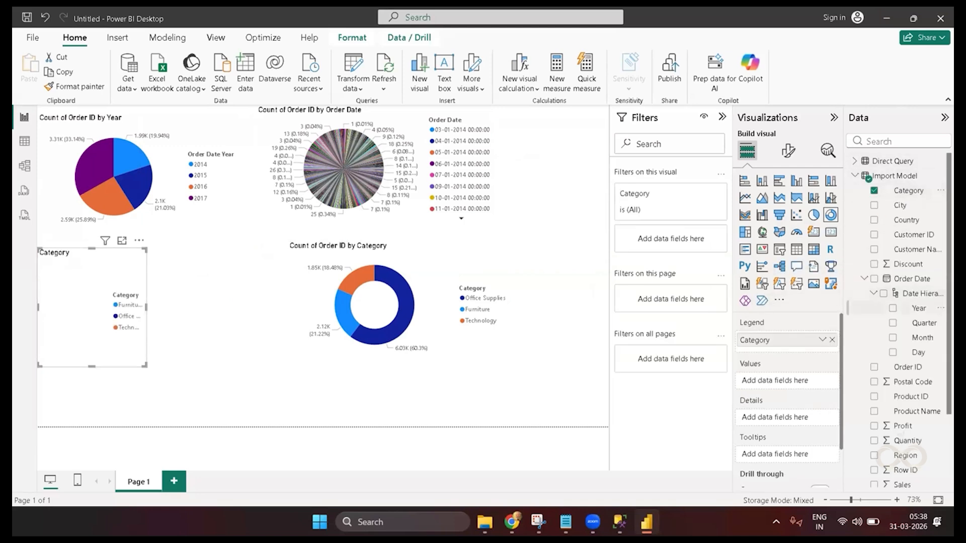
left_click_drag(908, 367, 803, 380)
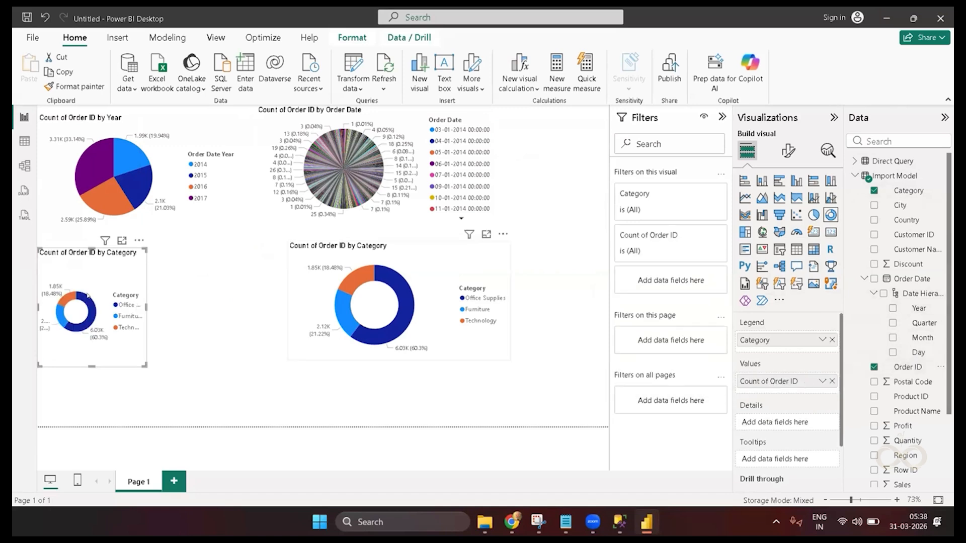
- Widen the Import Model donut chart and align it level with the Direct Query donut beside it
left_click_drag(205, 303, 266, 303)
left_click_drag(180, 278, 180, 262)
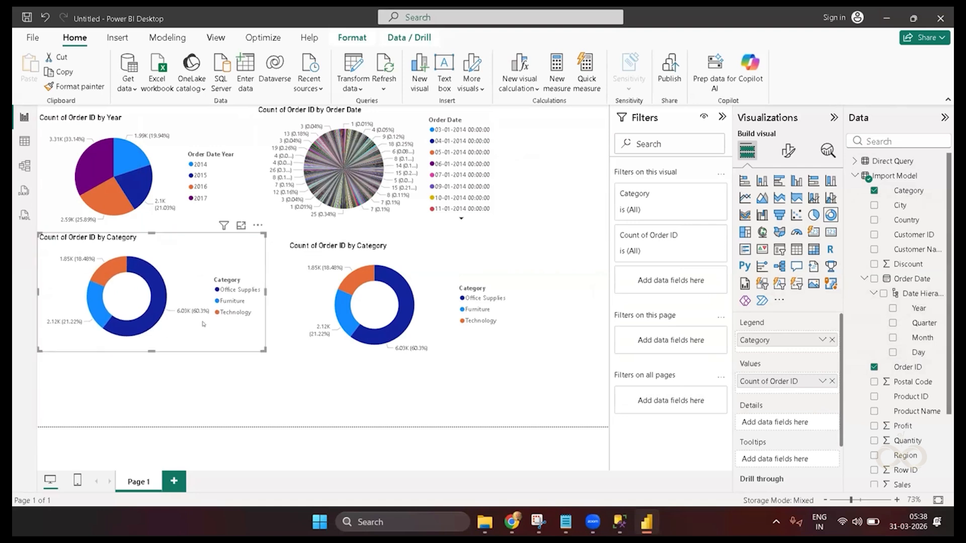
left_click(361, 403)
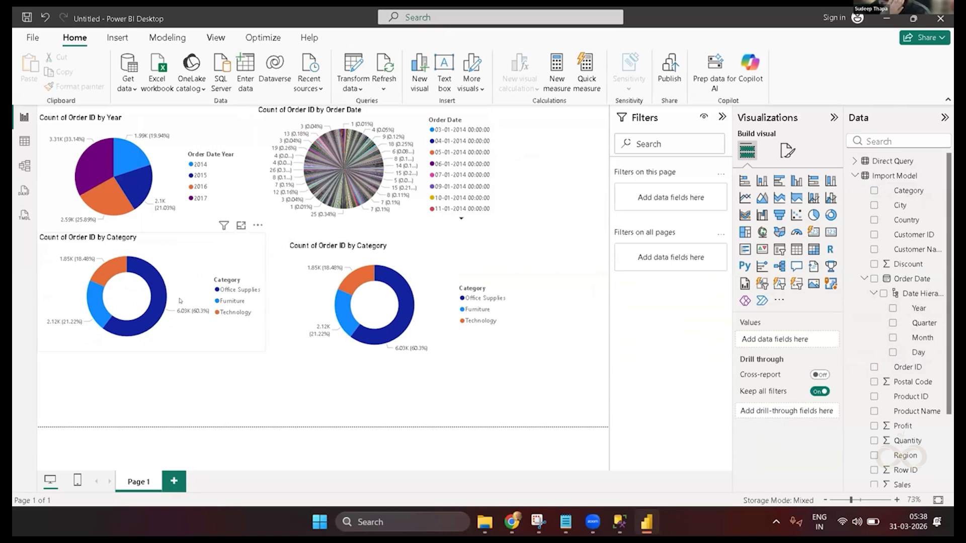
left_click(190, 311)
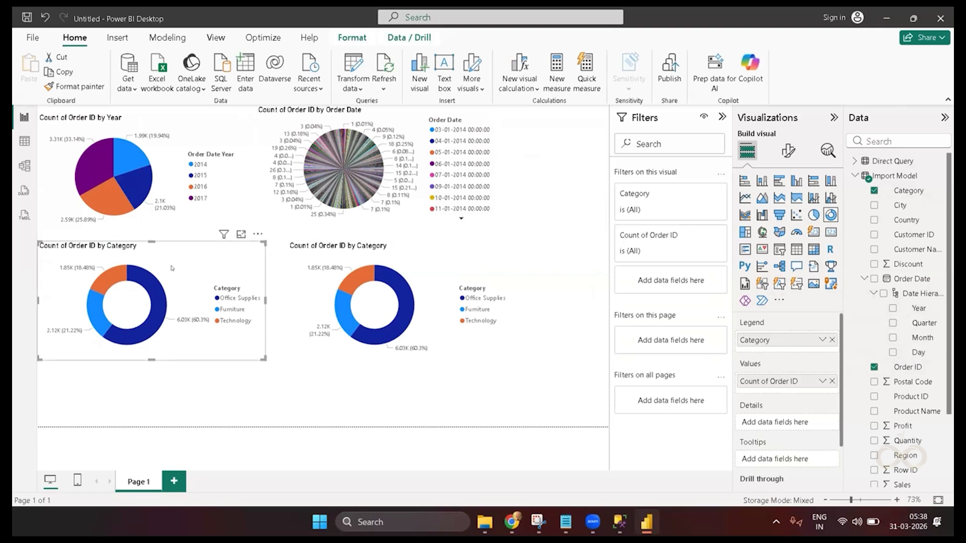
left_click(469, 260)
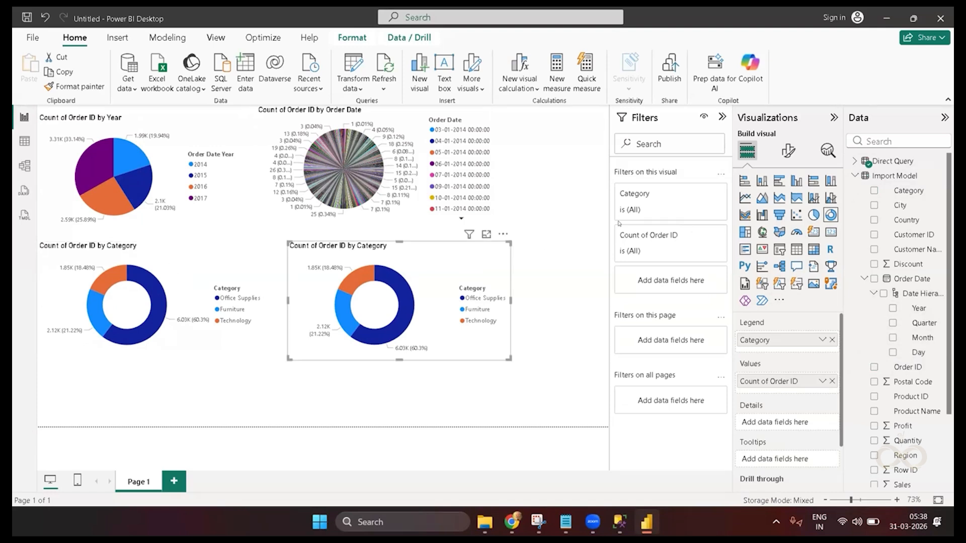
- Add a table visual on Page 2 with Import Model's Customer Name and the count of Order ID
mouse_move(888, 168)
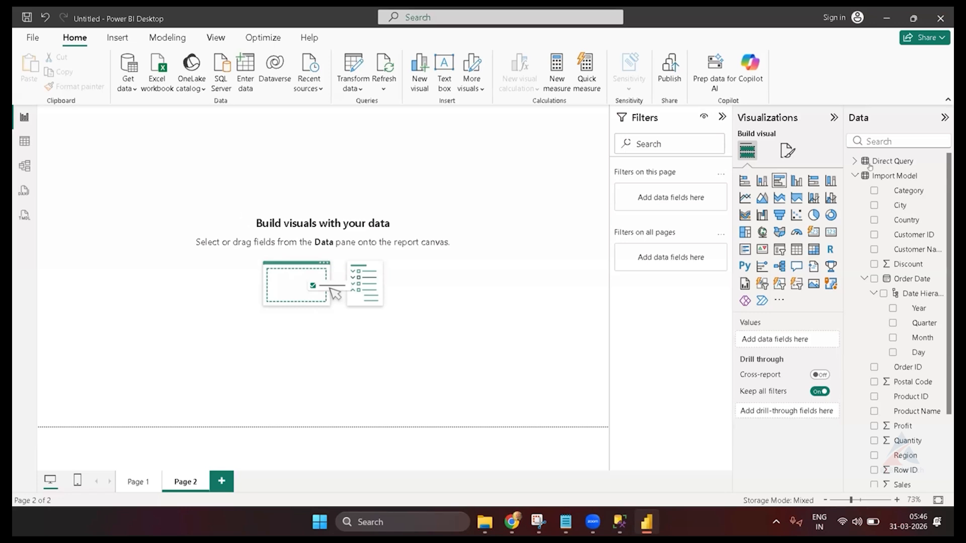
left_click(855, 176)
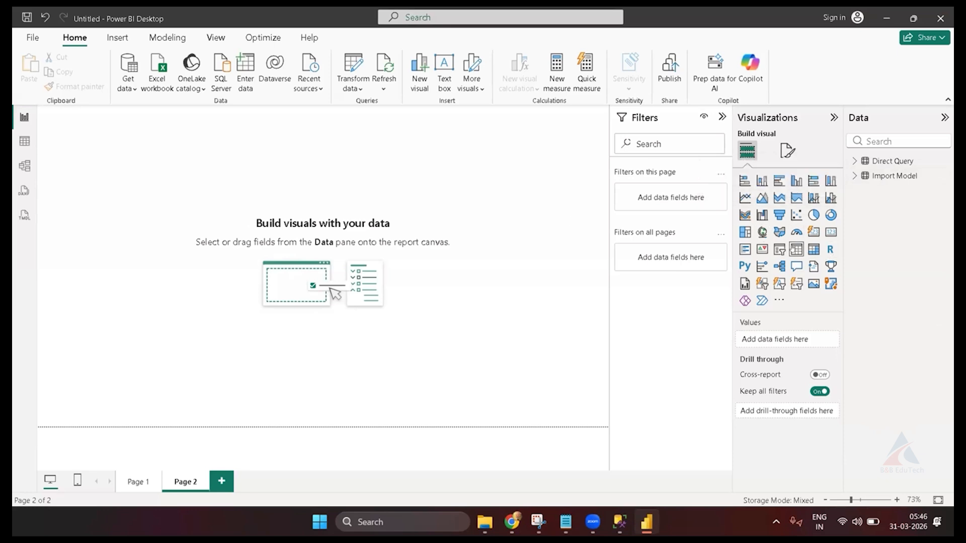
left_click(795, 248)
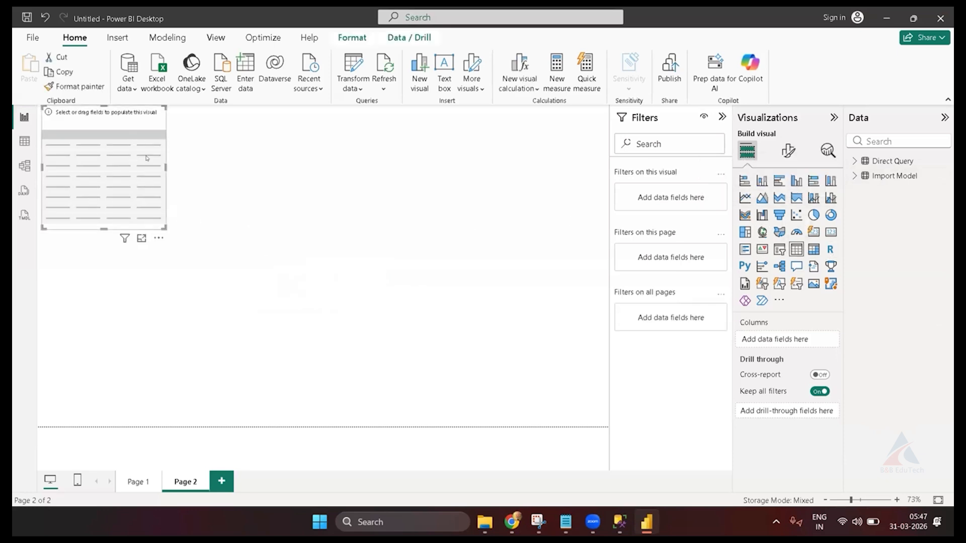
left_click(855, 176)
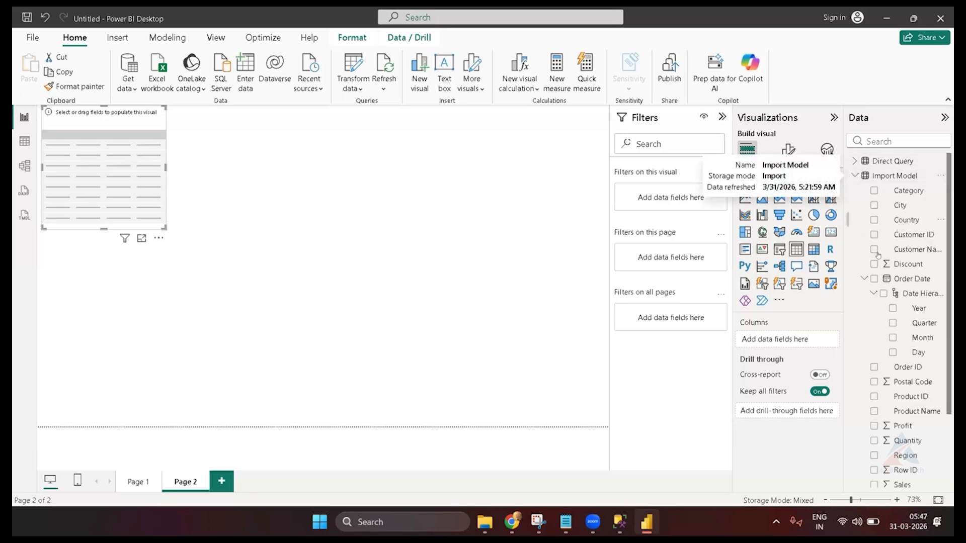
left_click_drag(915, 249, 804, 340)
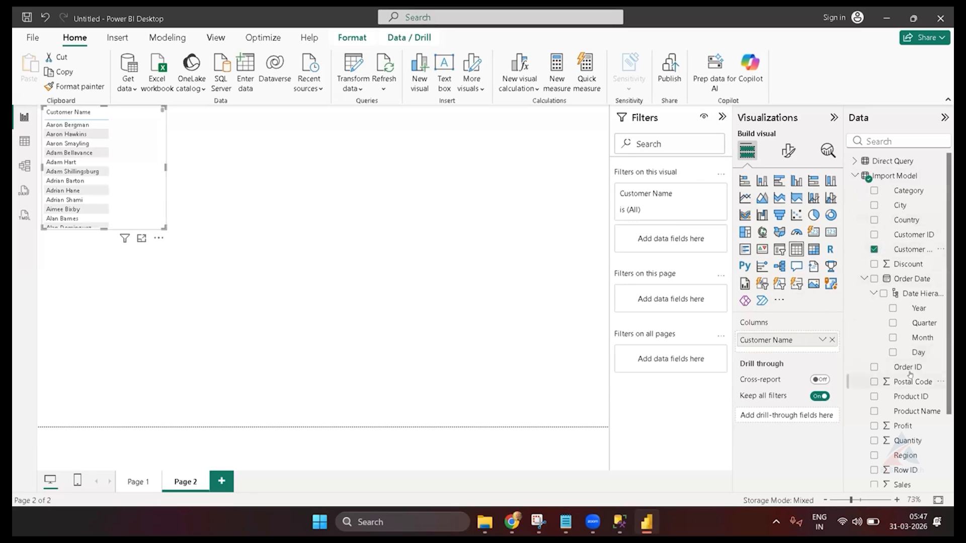
left_click_drag(904, 367, 801, 346)
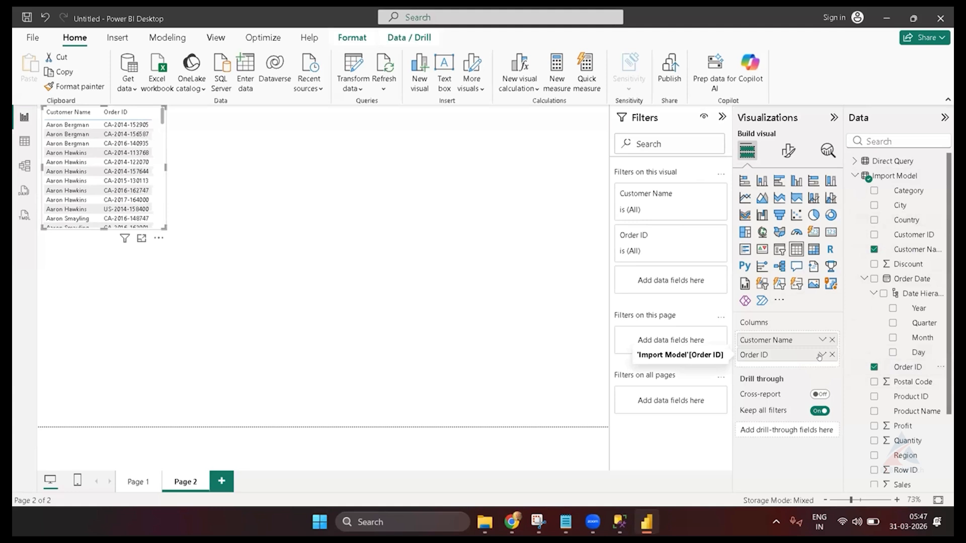
left_click(822, 355)
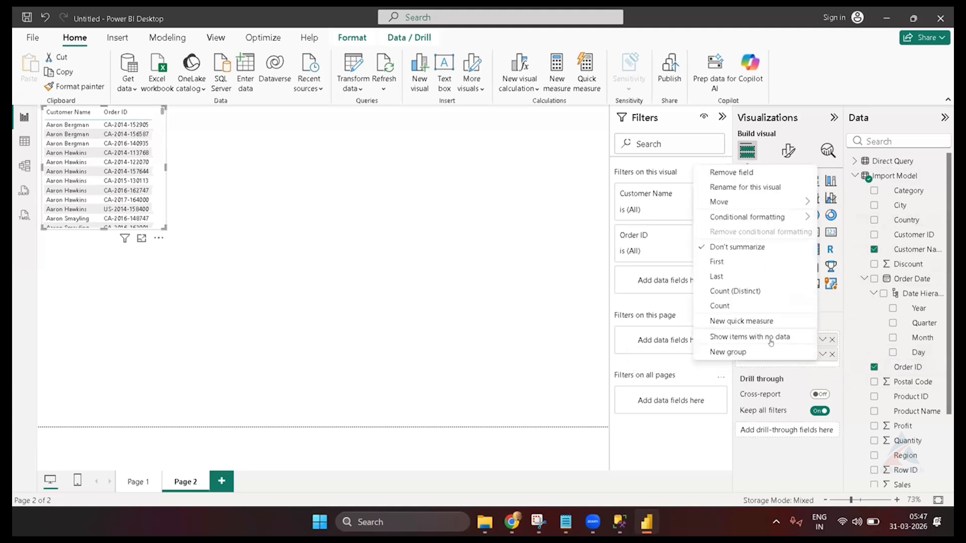
left_click(743, 304)
- Add the sums of Sales and Profit to the customer table and extend it down to the page's lower edge
scroll(912, 427, "down", 3)
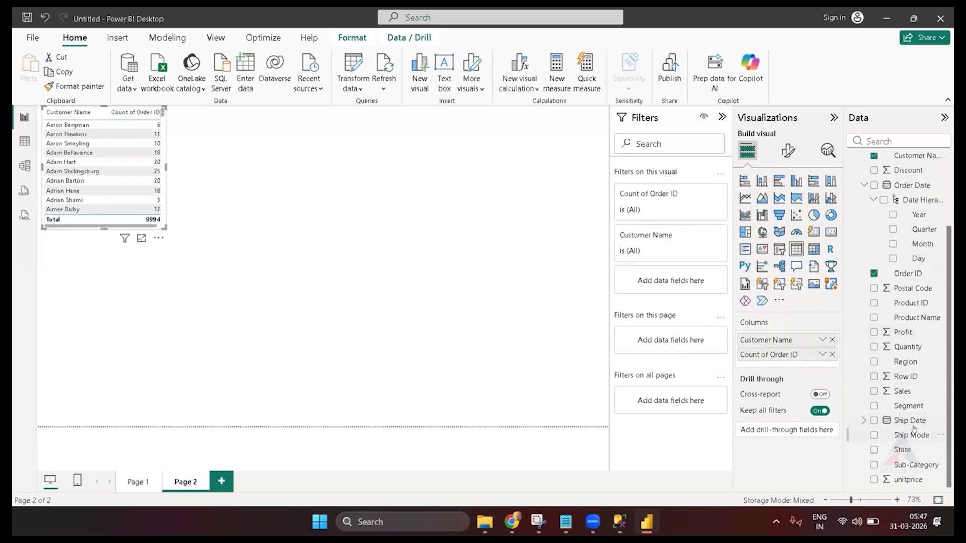
left_click_drag(902, 391, 803, 363)
left_click_drag(901, 332, 796, 374)
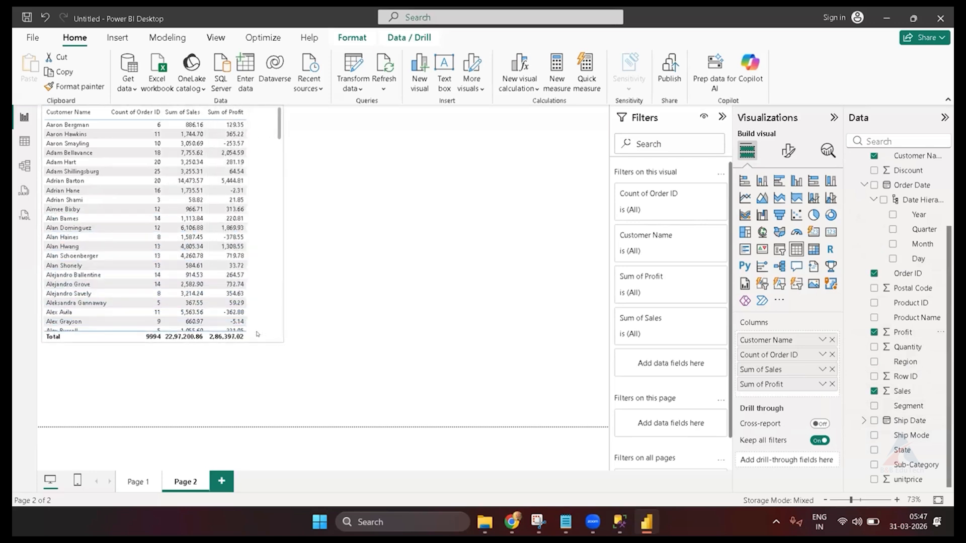
left_click_drag(250, 333, 250, 420)
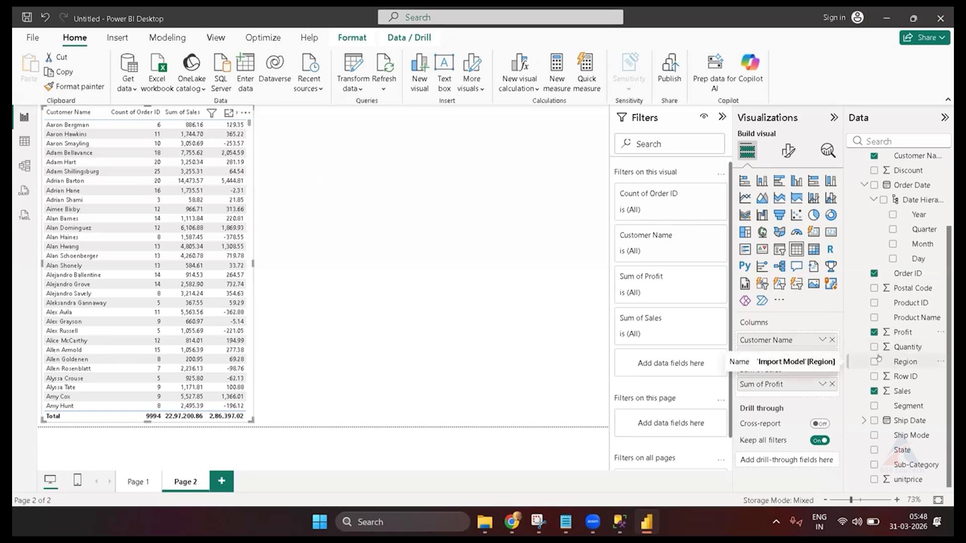
- Select Import Model's Sales column and review its name and the available data types
left_click(912, 390)
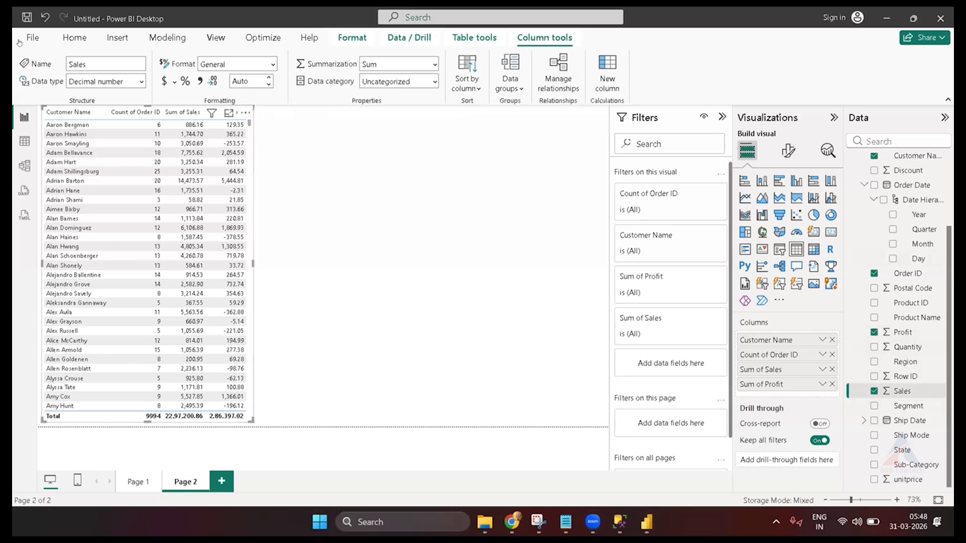
left_click(95, 59)
left_click(95, 60)
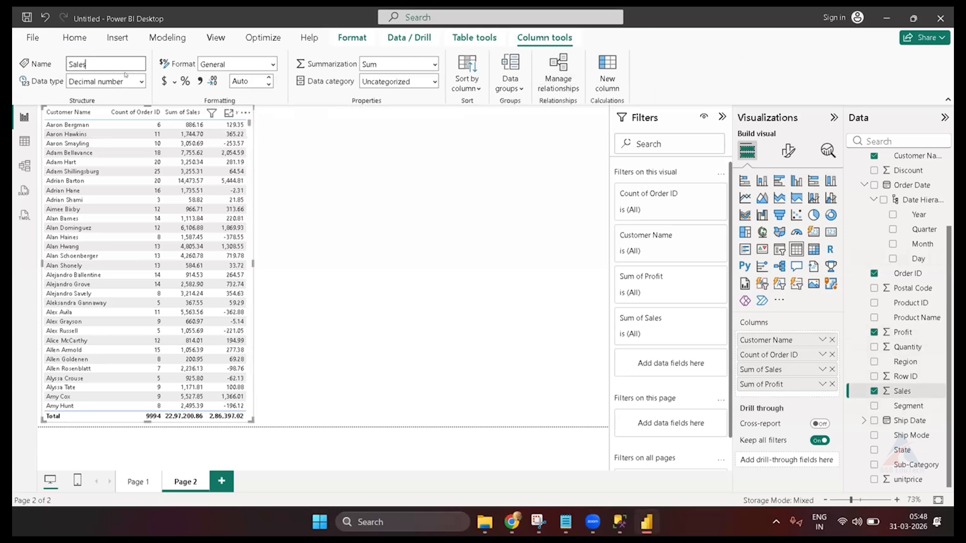
left_click(141, 81)
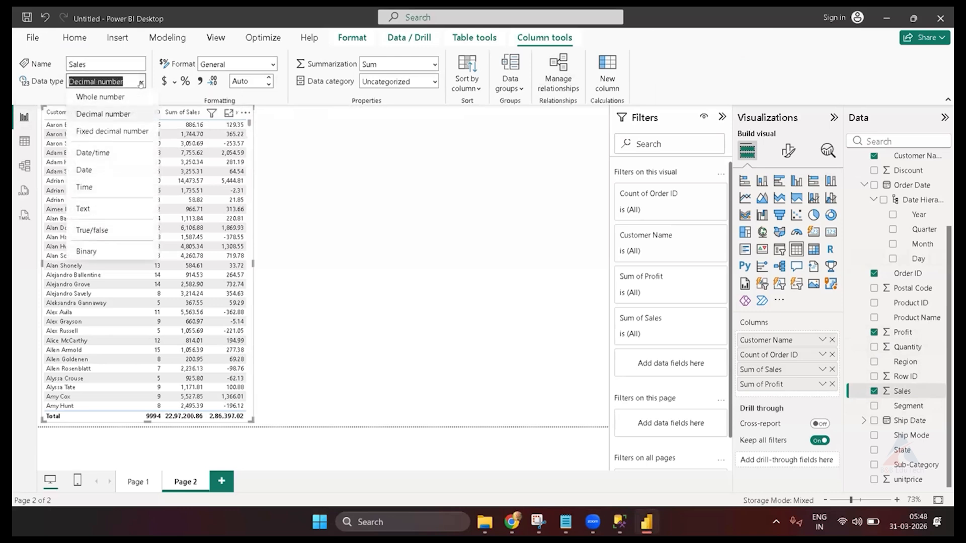
left_click(141, 81)
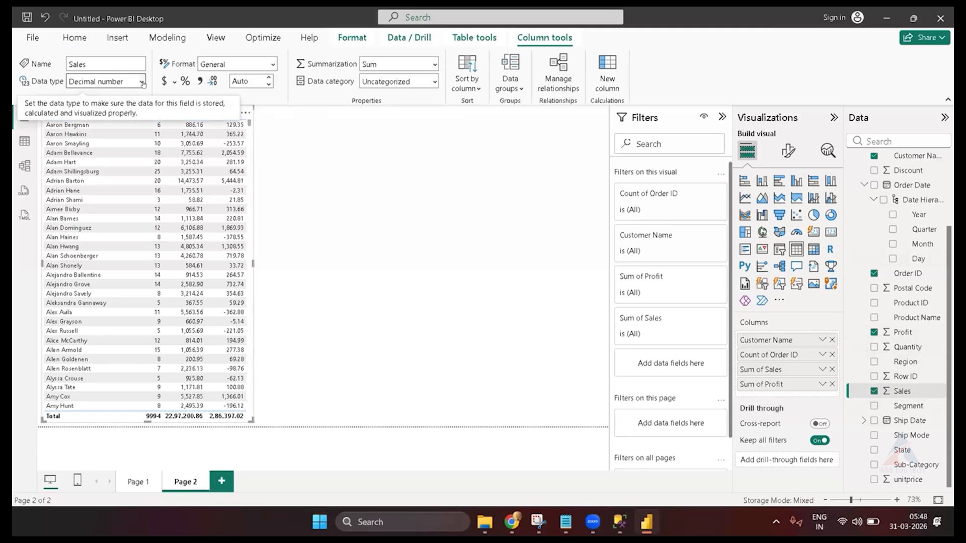
- Format the Sales column as Currency and widen the table so the Profit column fits
left_click(271, 66)
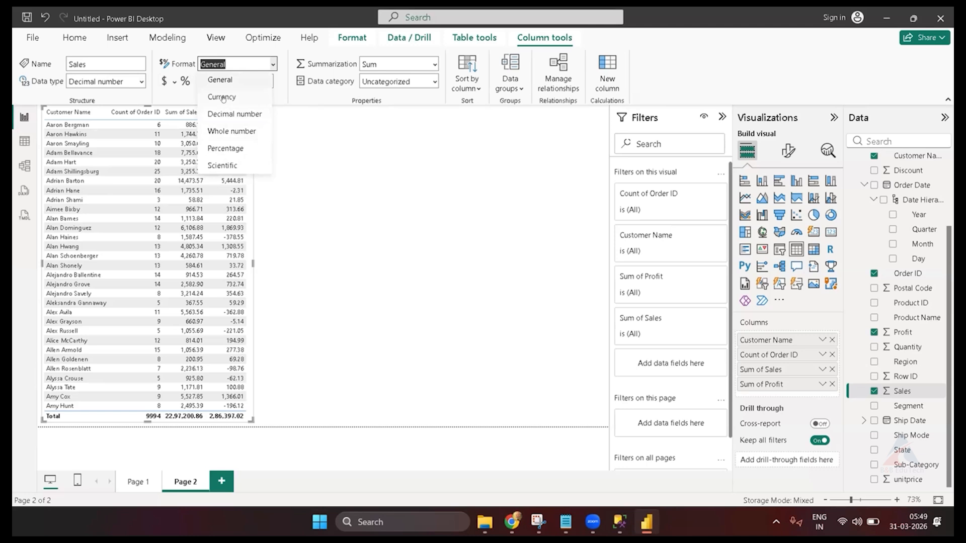
left_click(223, 98)
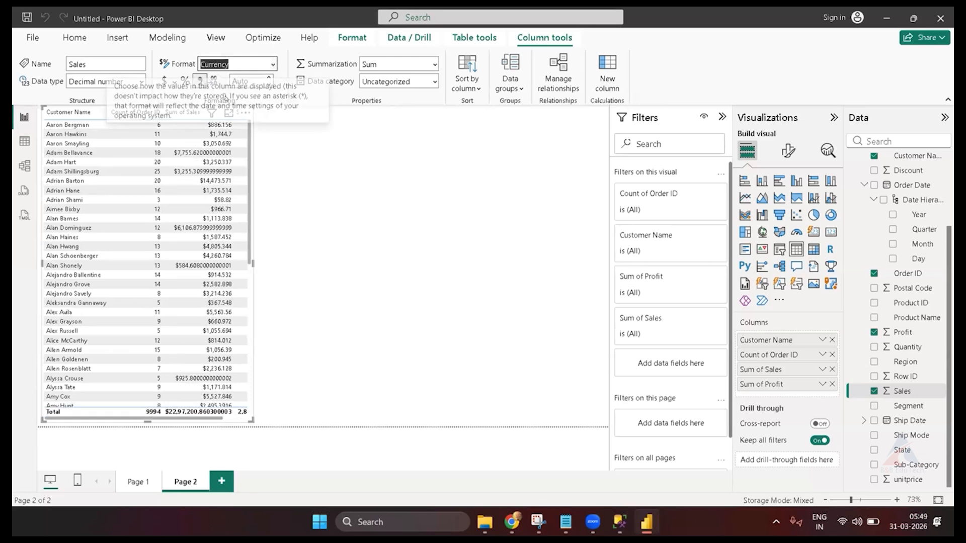
left_click_drag(253, 264, 283, 246)
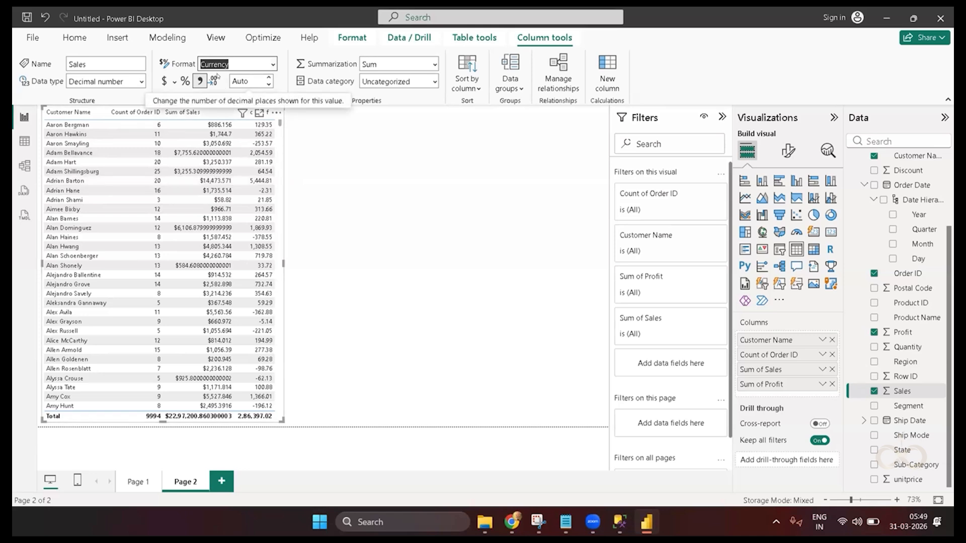
- Set the Sales column's decimal places to 2
double_click(250, 77)
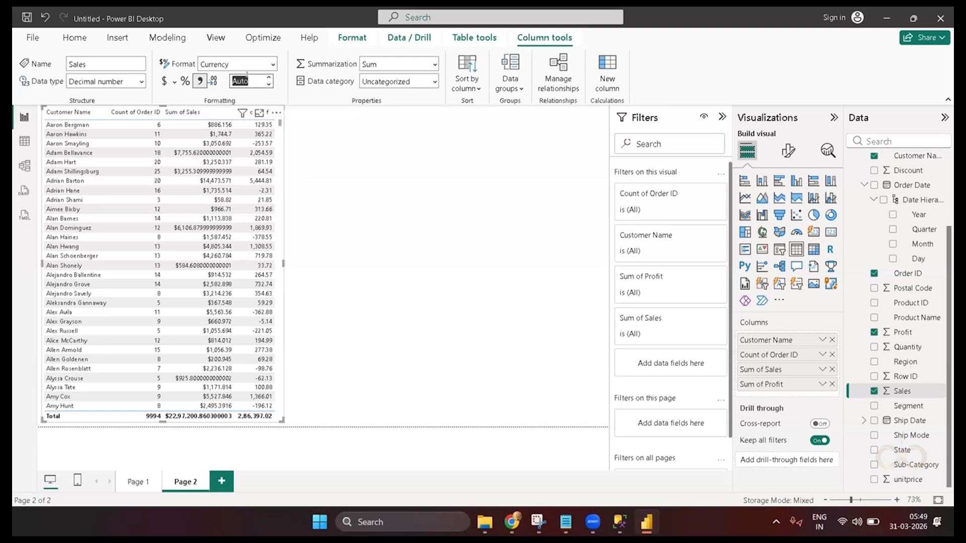
left_click(251, 76)
key("BackSpace")
key("BackSpace")
key("BackSpace")
key("BackSpace")
type("2")
left_click(252, 96)
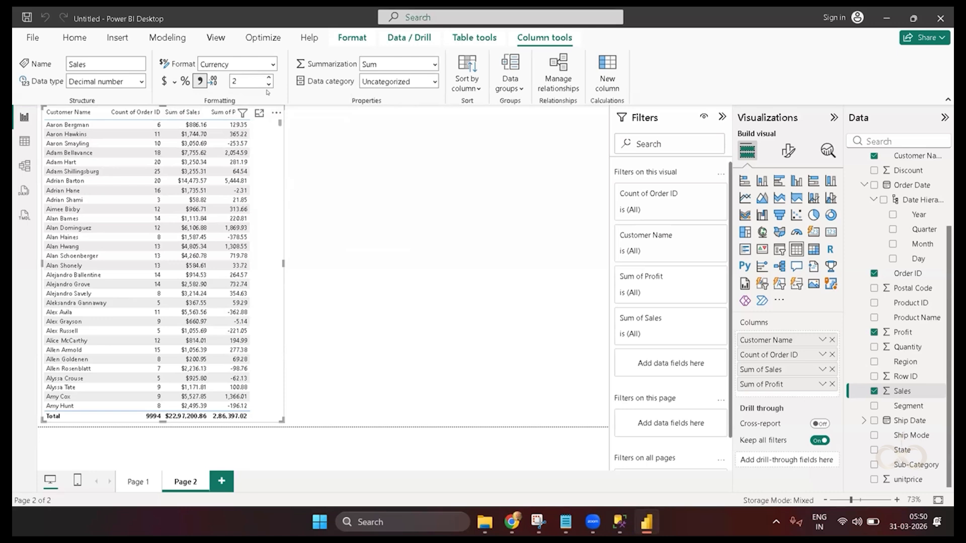
- Try displaying the Sales column with 3 decimal places and return it to 2
double_click(246, 80)
left_click(251, 78)
left_click(269, 77)
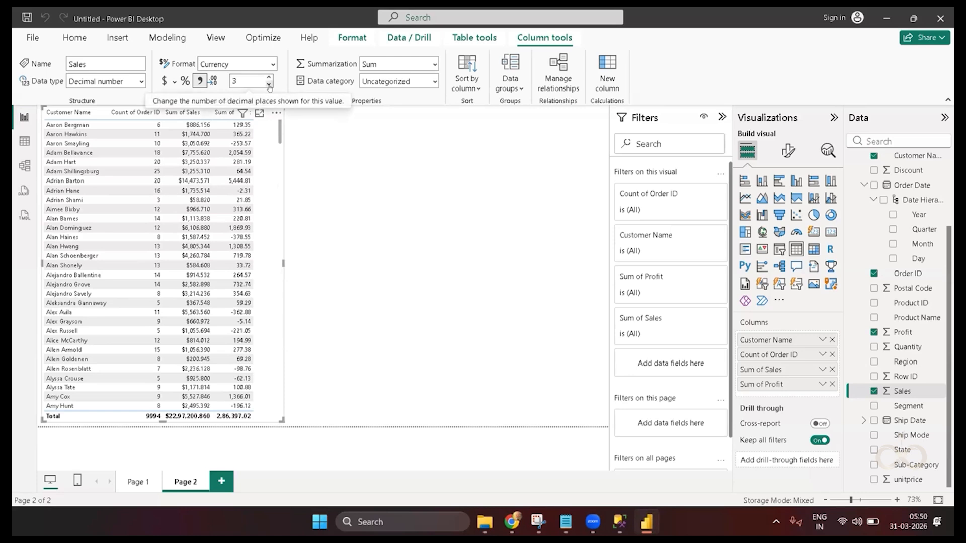
left_click(269, 85)
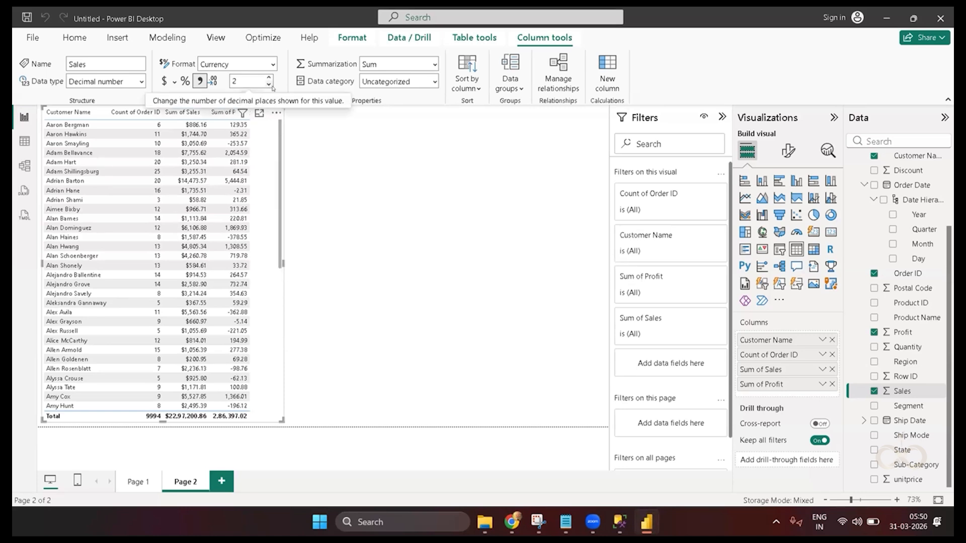
left_click(269, 77)
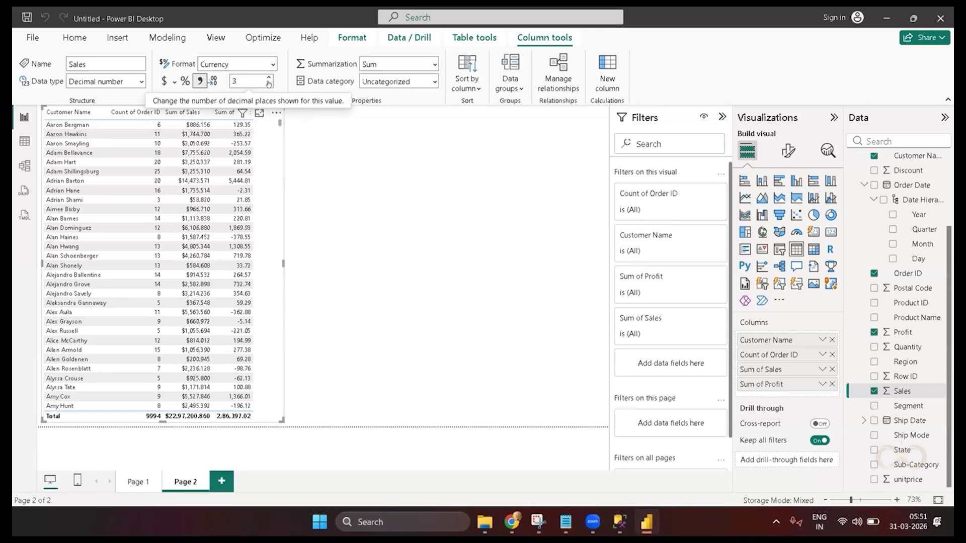
left_click(269, 84)
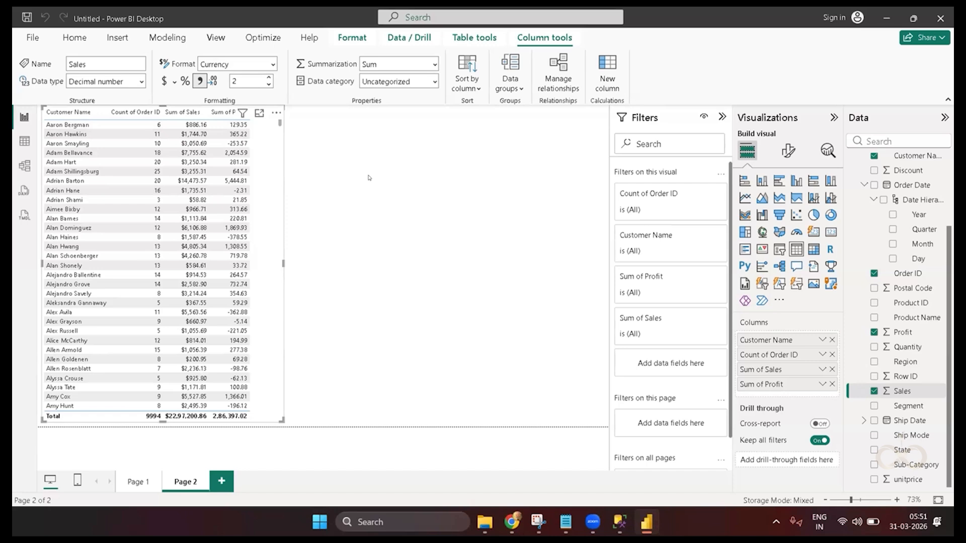
- Switch to the Notepad notes, add the thousands-separator examples 10000, 10,000, 1,00,000 and 100,000 on separate lines, and minimize the window
key("alt+Tab")
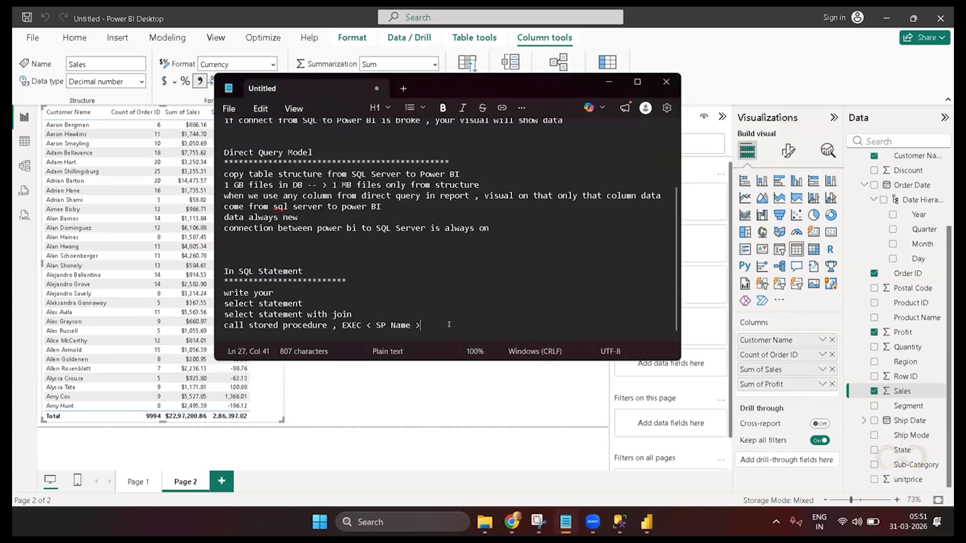
key("Return")
key("Return")
type("10000")
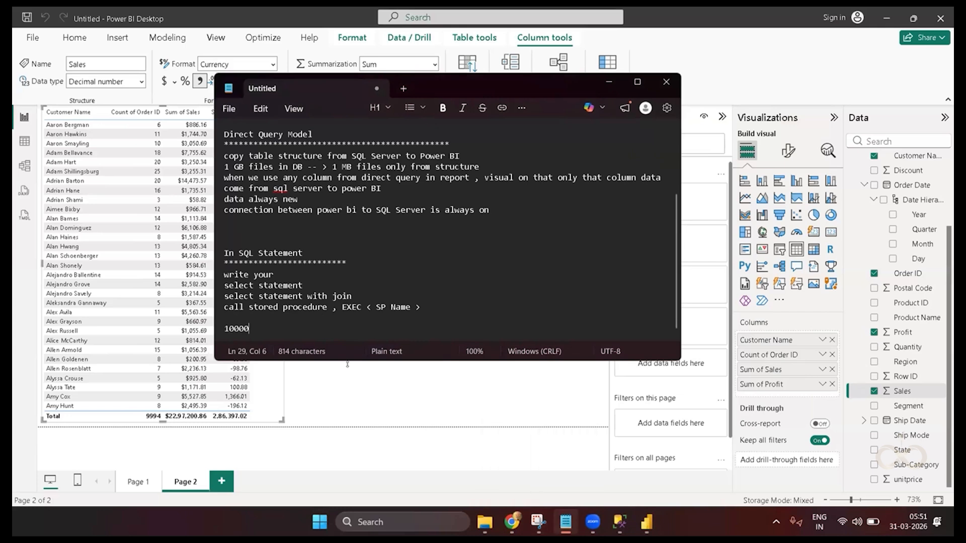
key("Return")
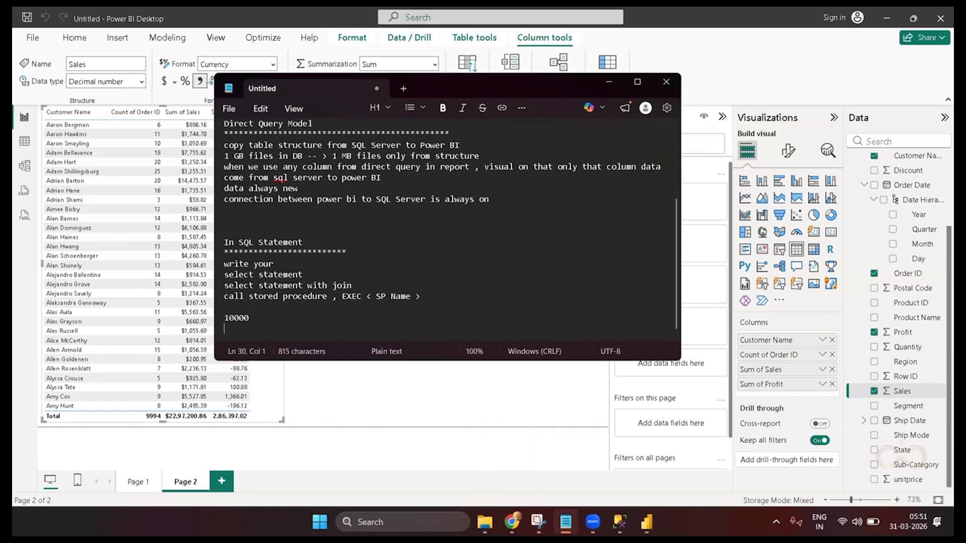
type("10,000")
key("Return")
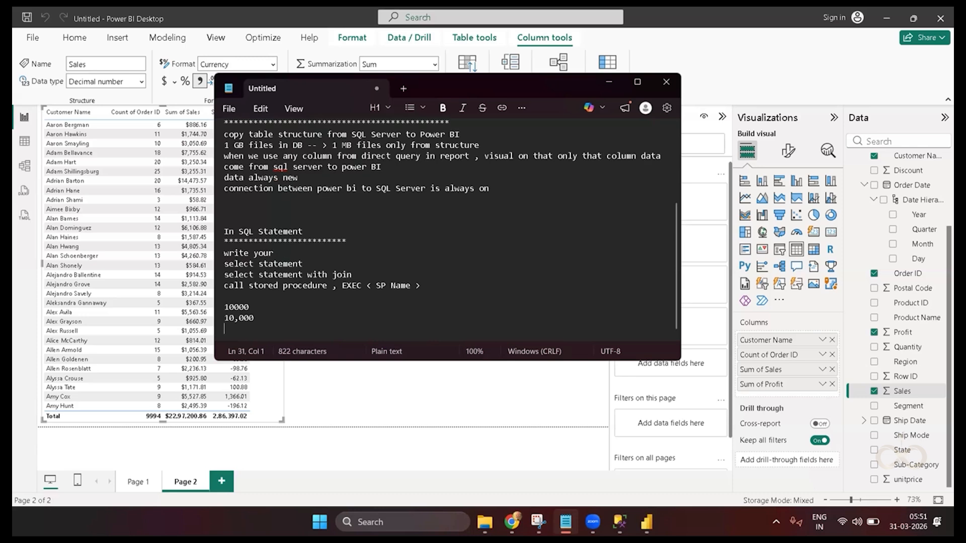
type("1,00,000")
key("Return")
type("100,000")
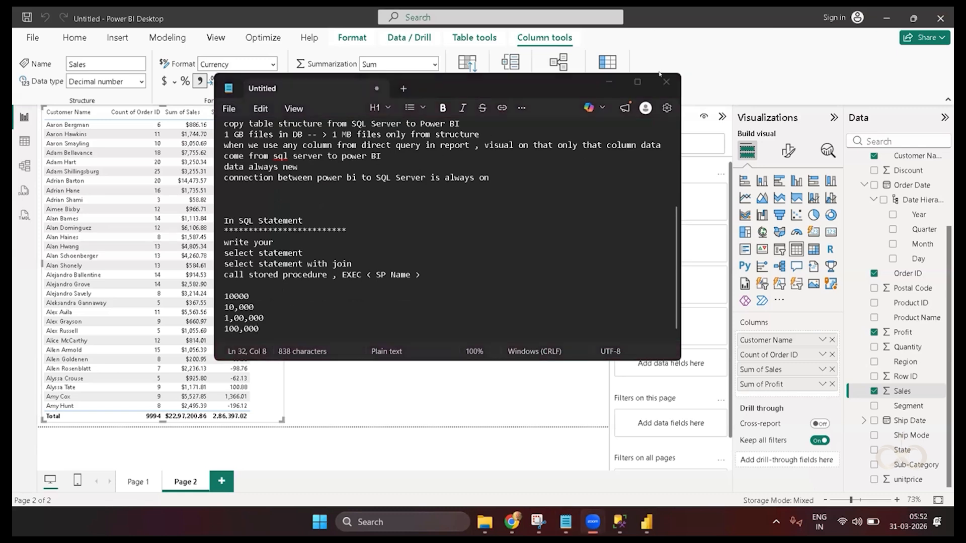
left_click(605, 83)
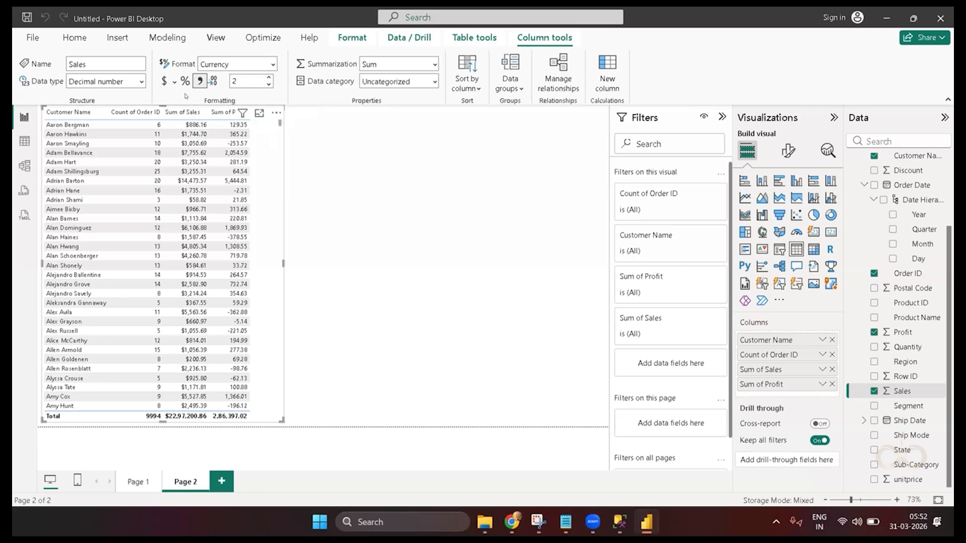
- Turn the Sales column's thousands separator off and back on
left_click(199, 81)
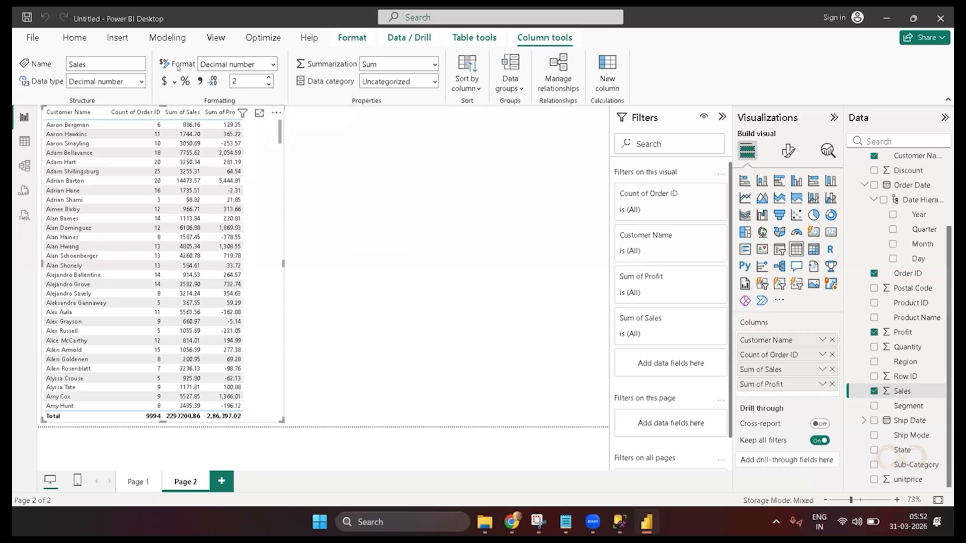
left_click(199, 82)
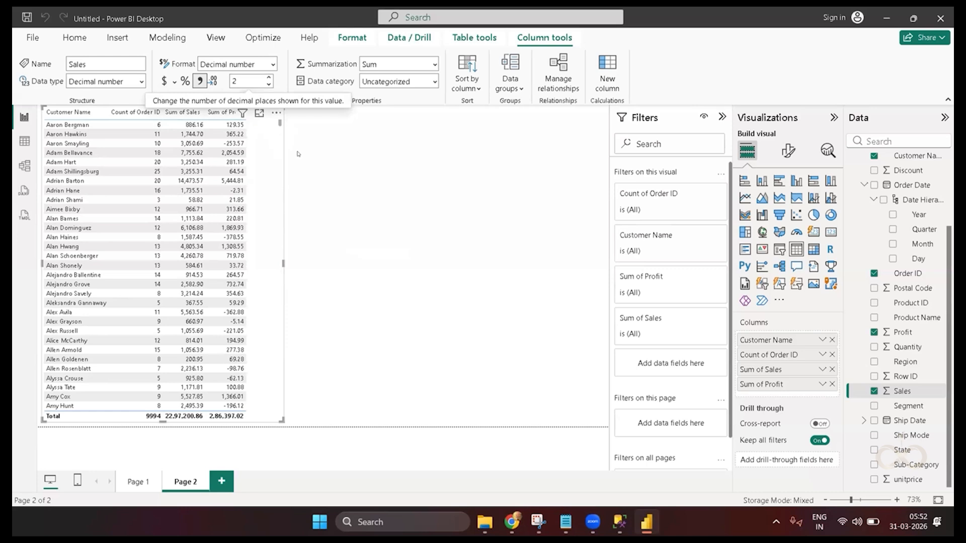
- Change the Sales column's format to Currency with 2 decimal places
left_click(273, 64)
left_click(234, 97)
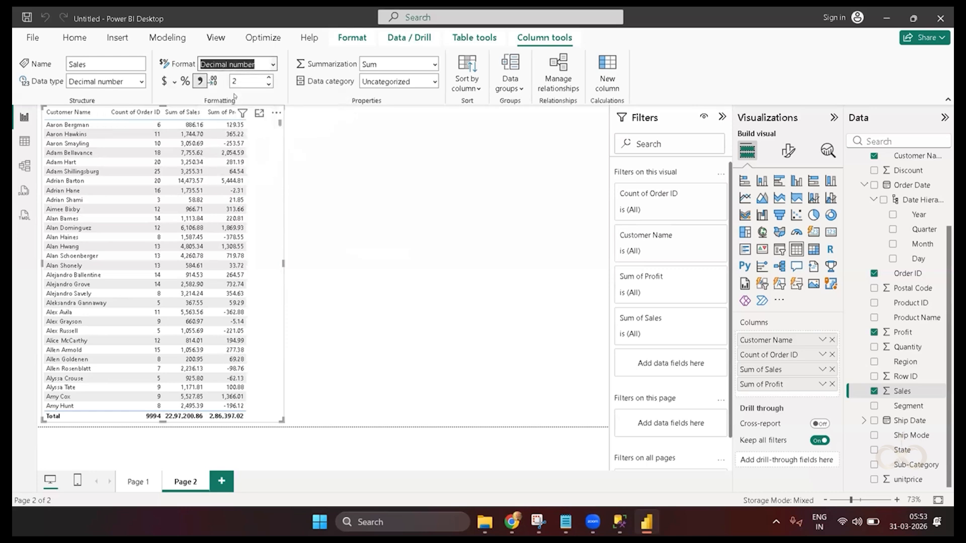
left_click(268, 80)
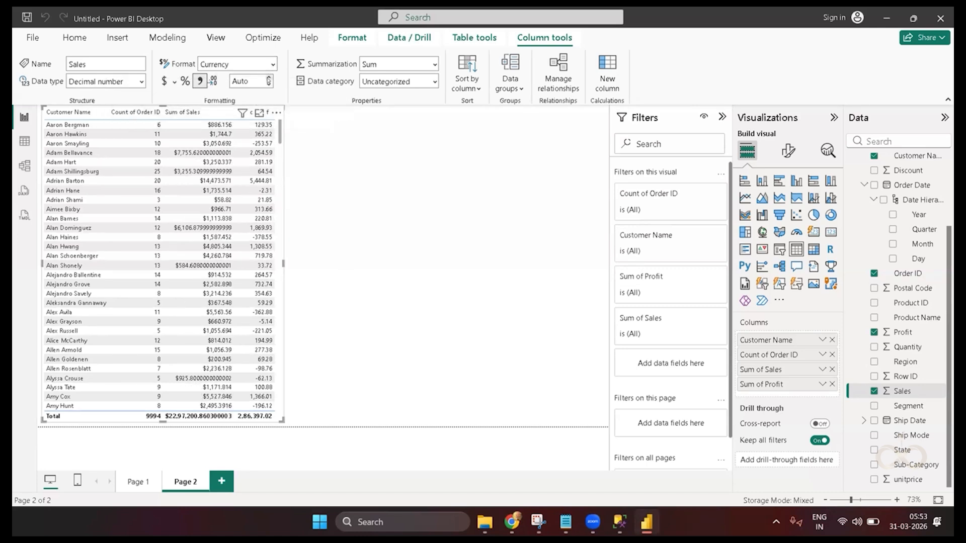
left_click(268, 83)
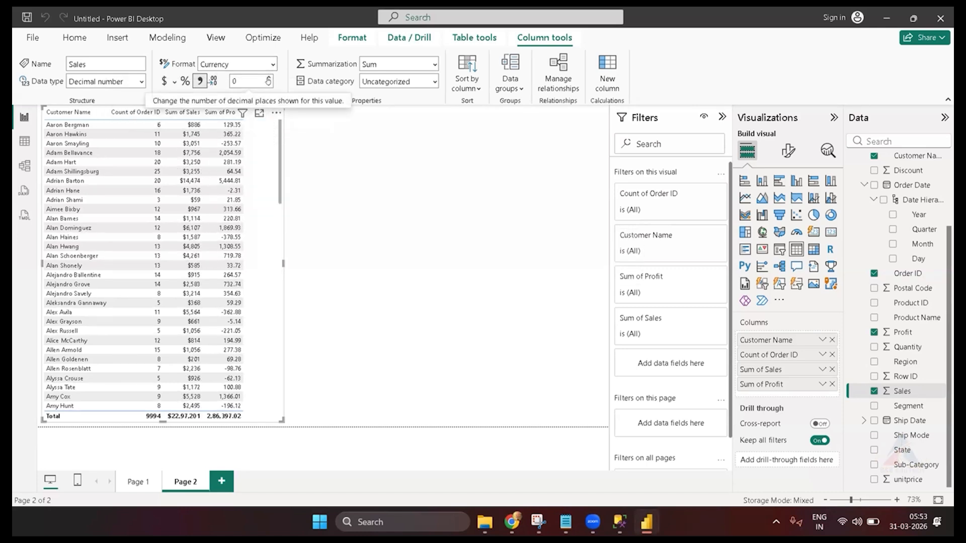
left_click(269, 79)
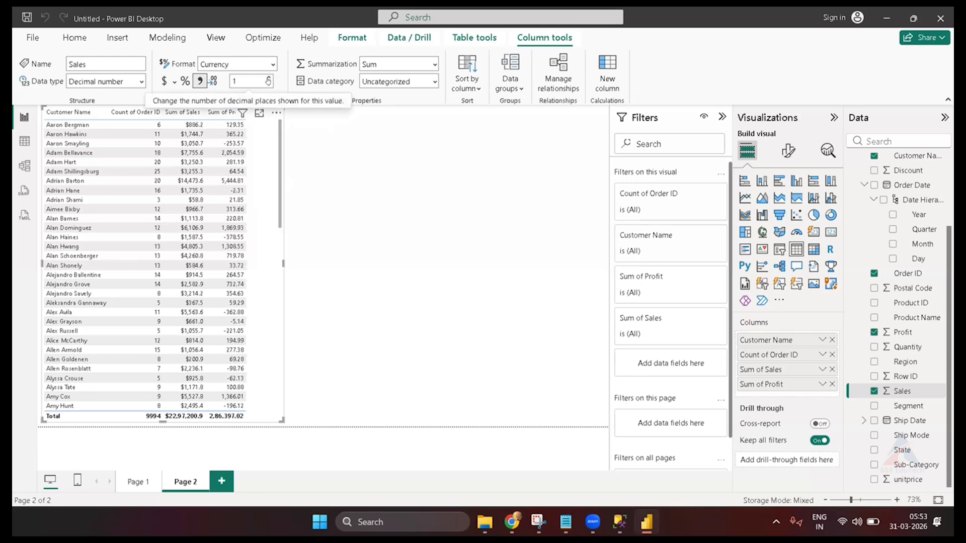
left_click(269, 78)
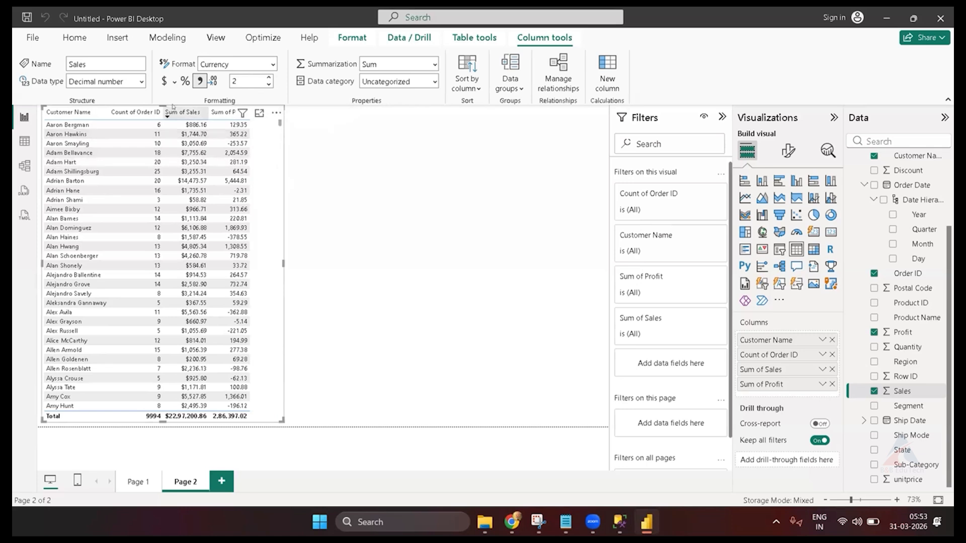
- Choose Currency General as the Sales column's currency symbol and deselect the table visual
left_click(174, 82)
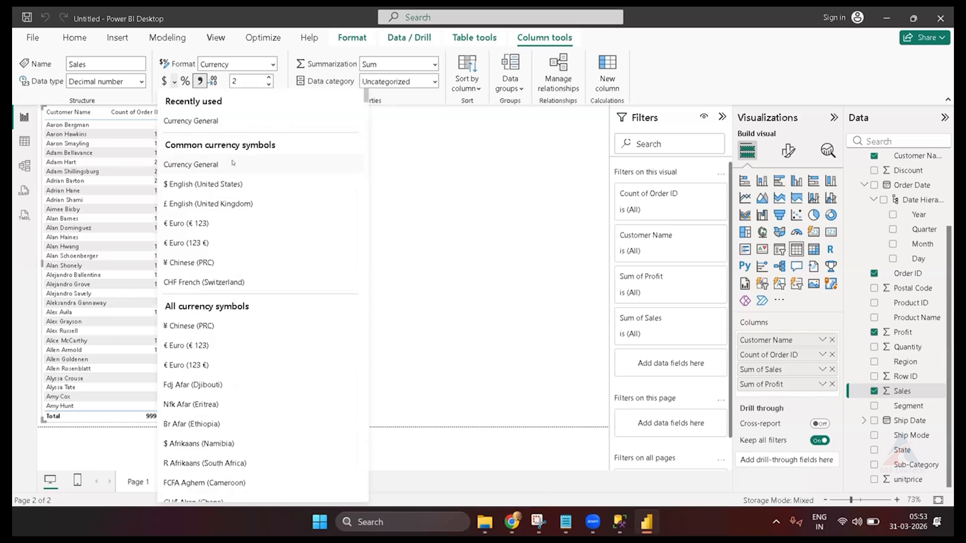
left_click(233, 162)
left_click(431, 269)
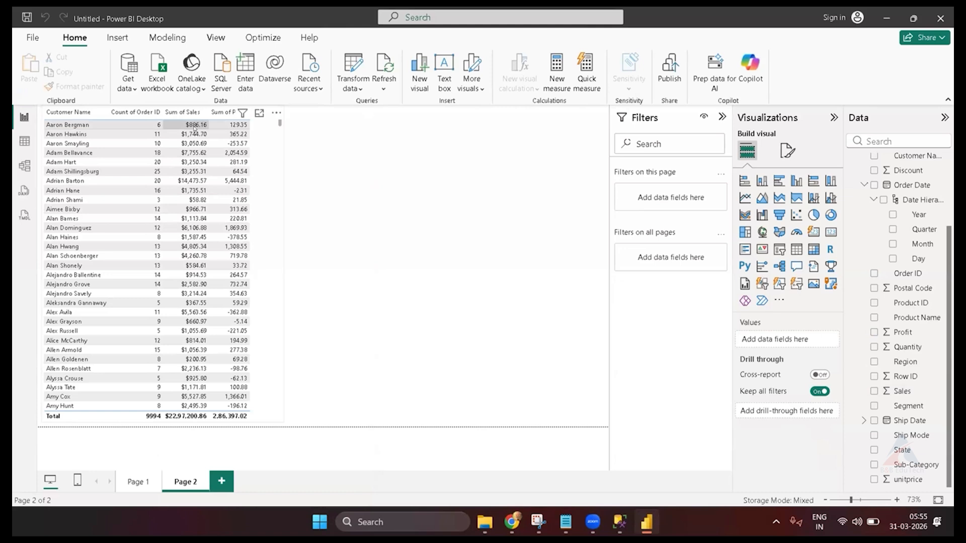
- Examine the summarization options available for the Sales column without changing the selection
left_click(902, 391)
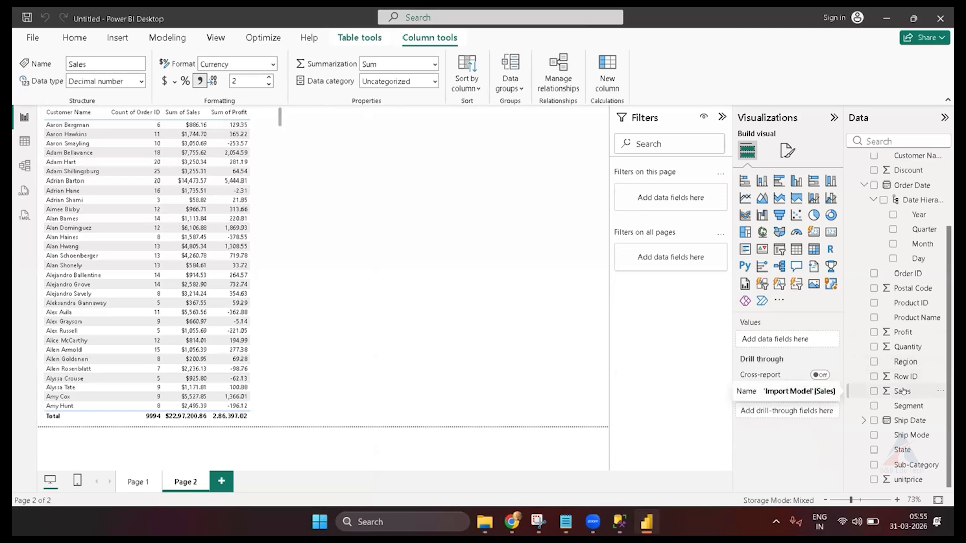
left_click(902, 391)
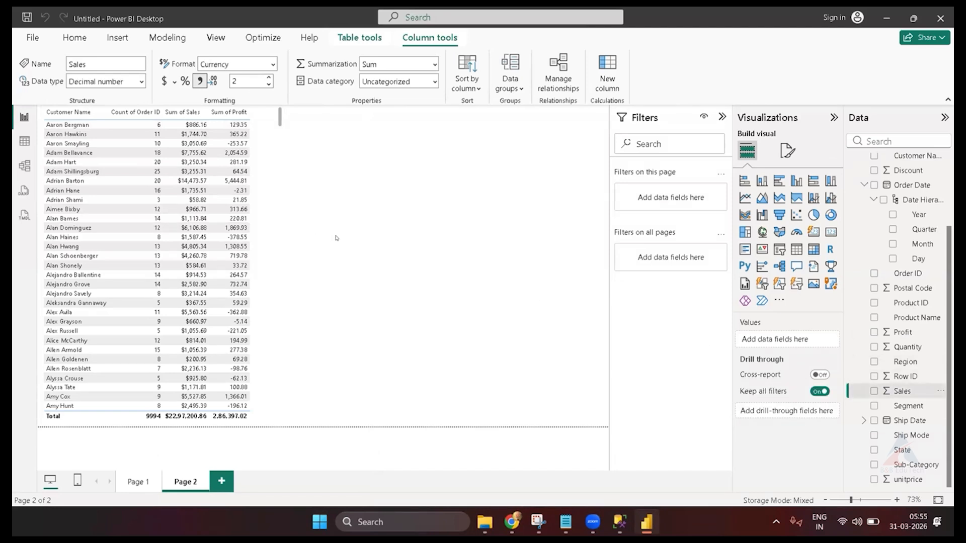
left_click(433, 64)
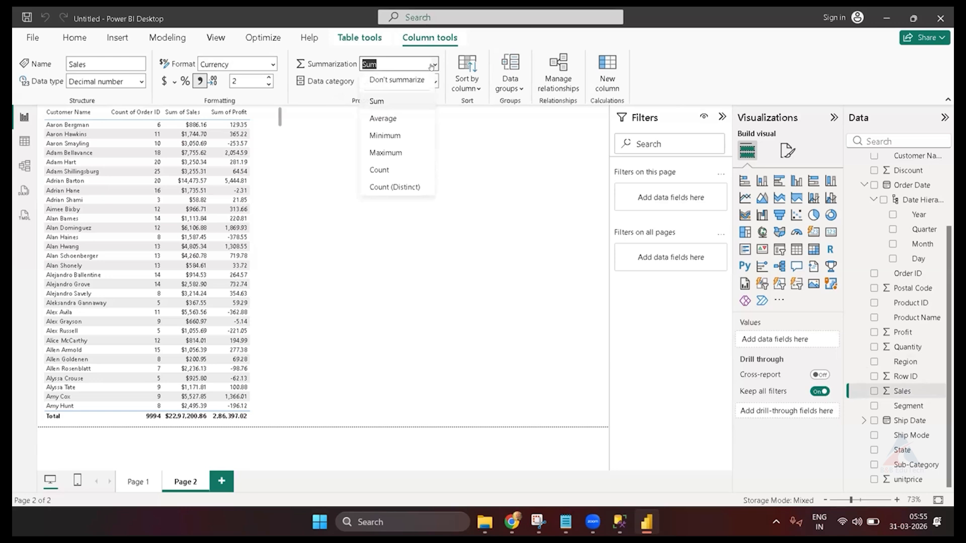
left_click(296, 177)
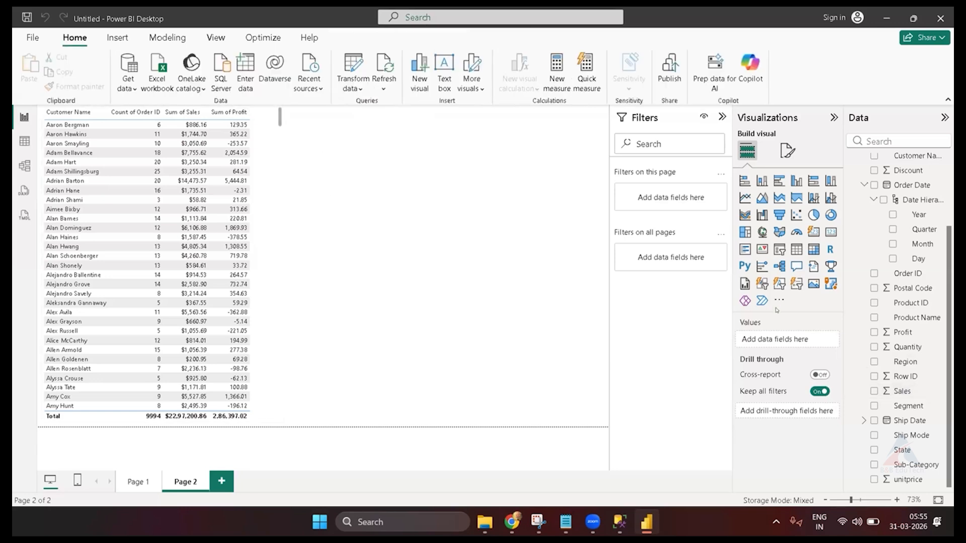
left_click(902, 391)
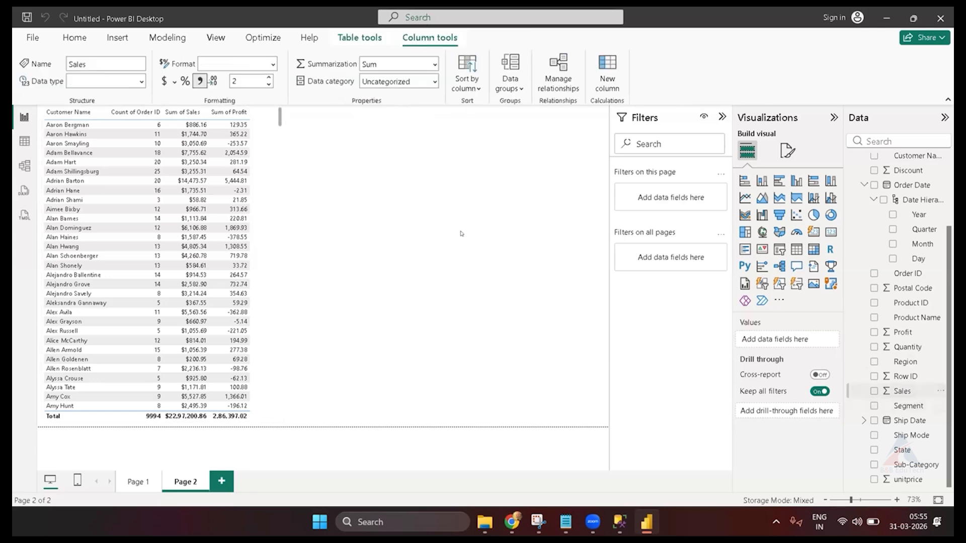
left_click(434, 64)
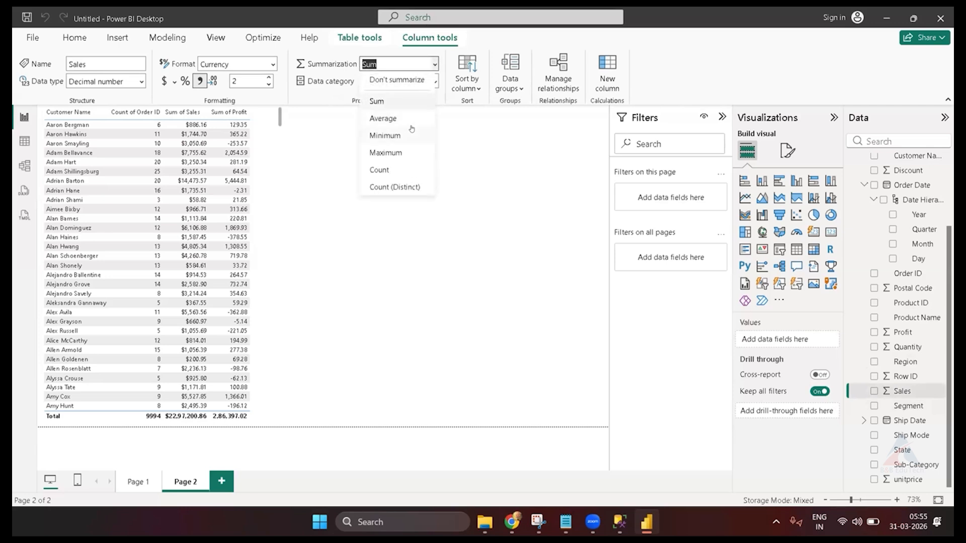
left_click(467, 213)
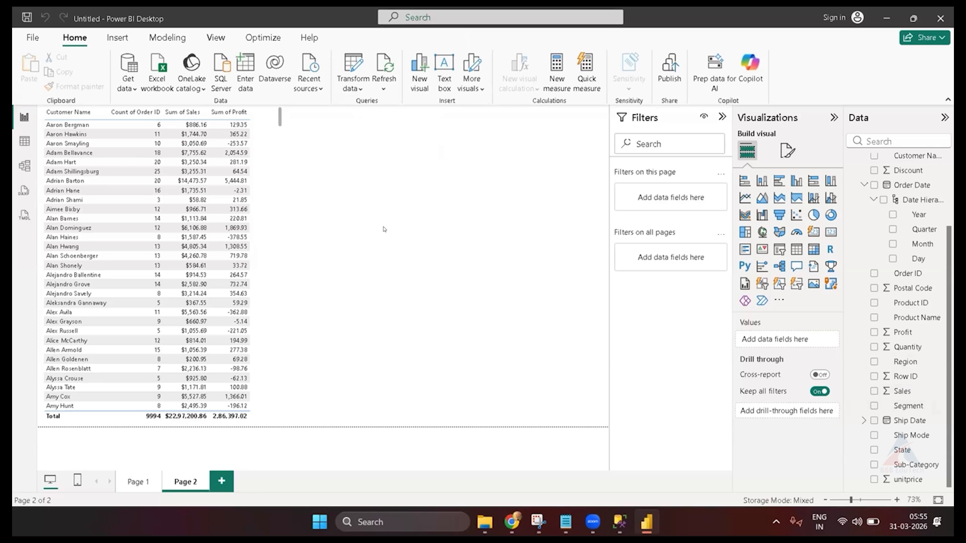
- Switch to the Notepad notes and add the heading "conditional formatting" below the thousands-separator examples
key("alt+Tab")
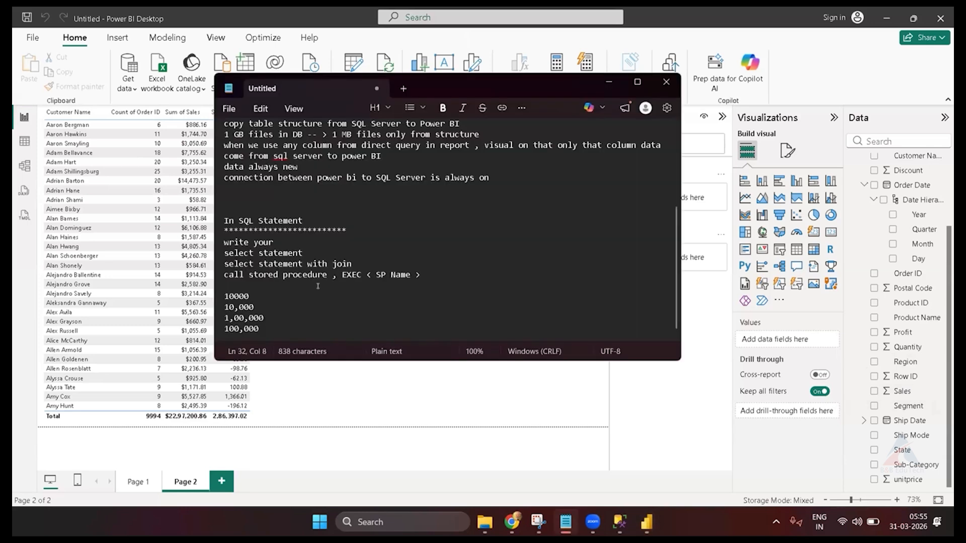
scroll(317, 286, "down", 1)
left_click(291, 315)
left_click(283, 326)
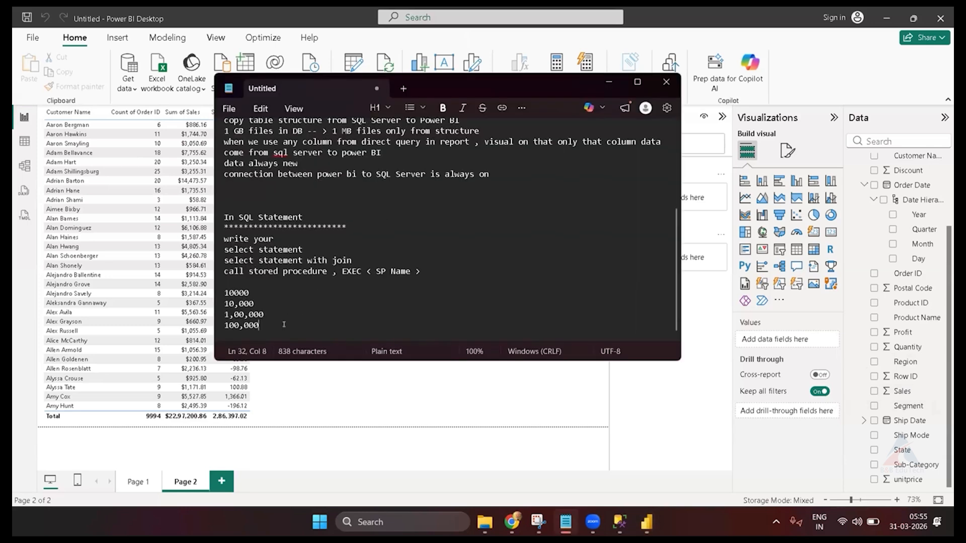
key("Return")
key("Return")
key("Return")
key("Return")
key("Up")
type("c")
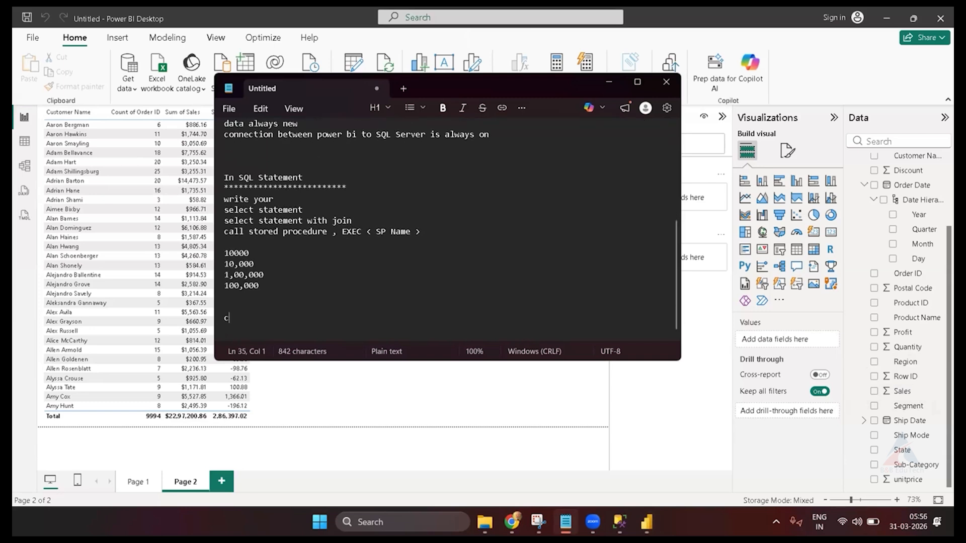
type("onditional formati")
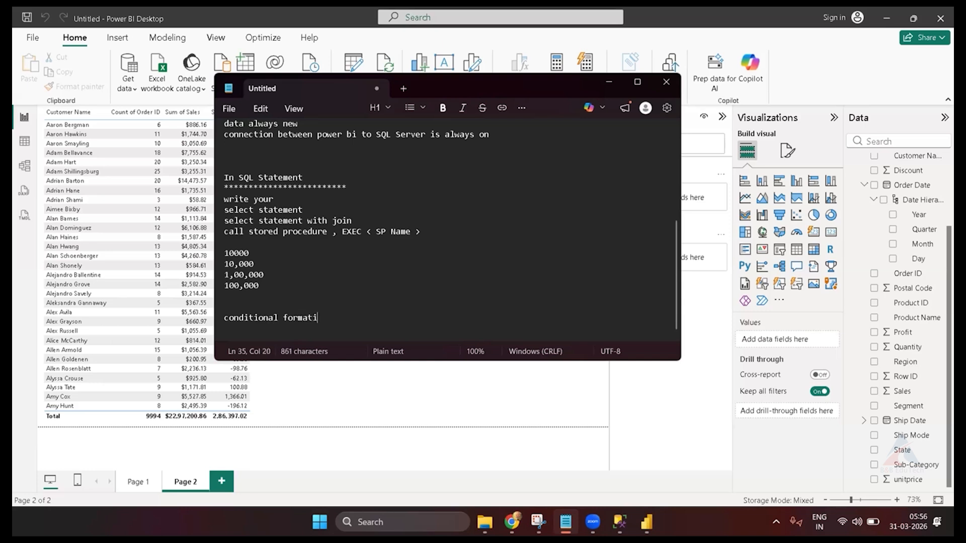
key("BackSpace")
type("ting")
- Underline the "conditional formatting" heading with a row of asterisks and start a new line beneath it
key("Return")
type("*******************************8")
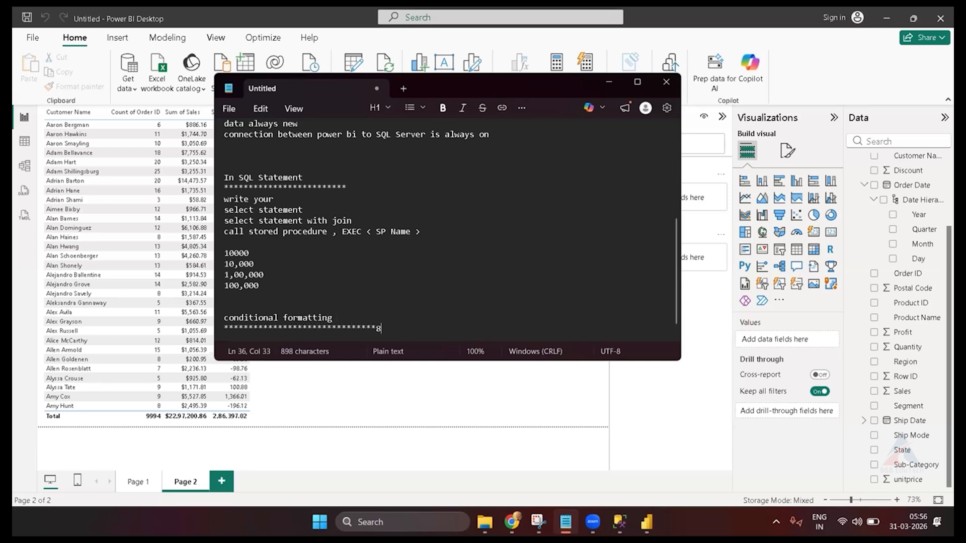
key("Return")
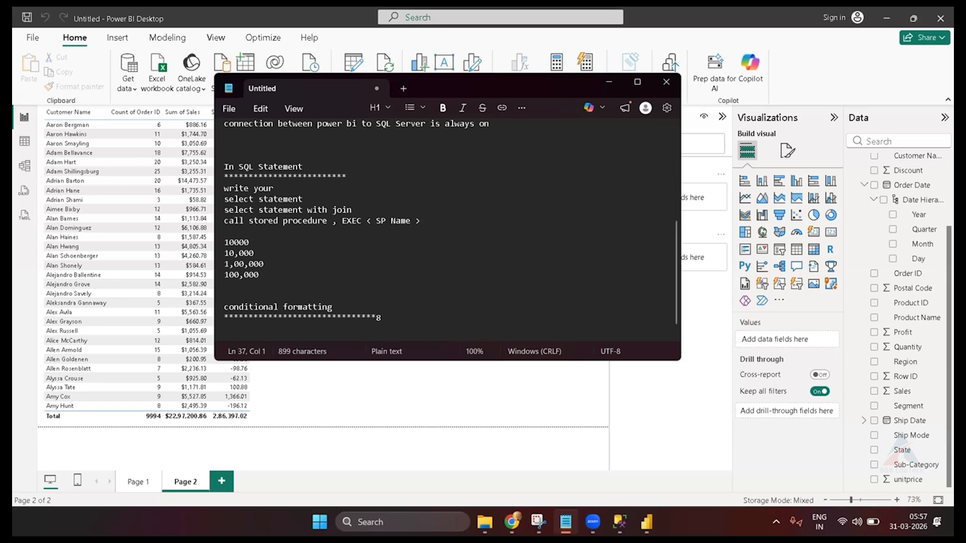
left_click(387, 316)
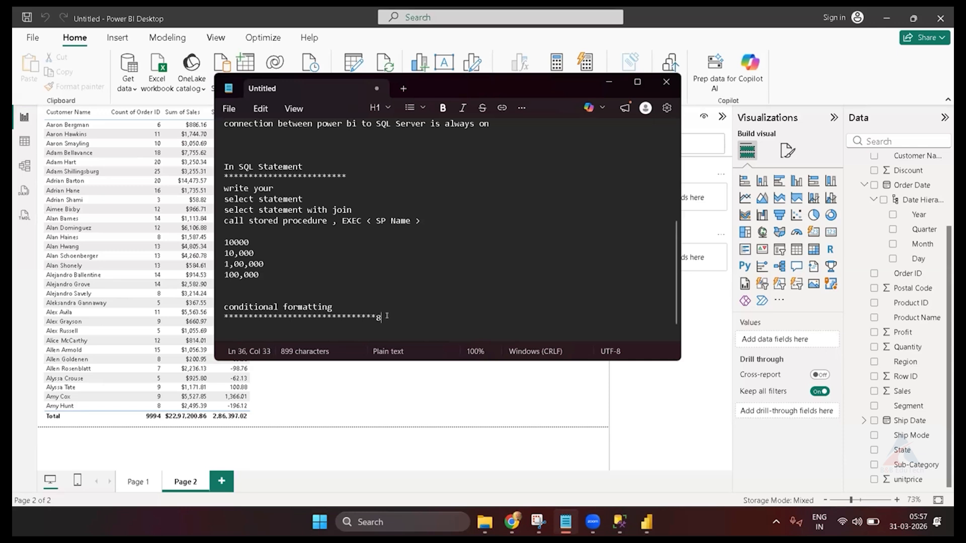
key("BackSpace")
key("Return")
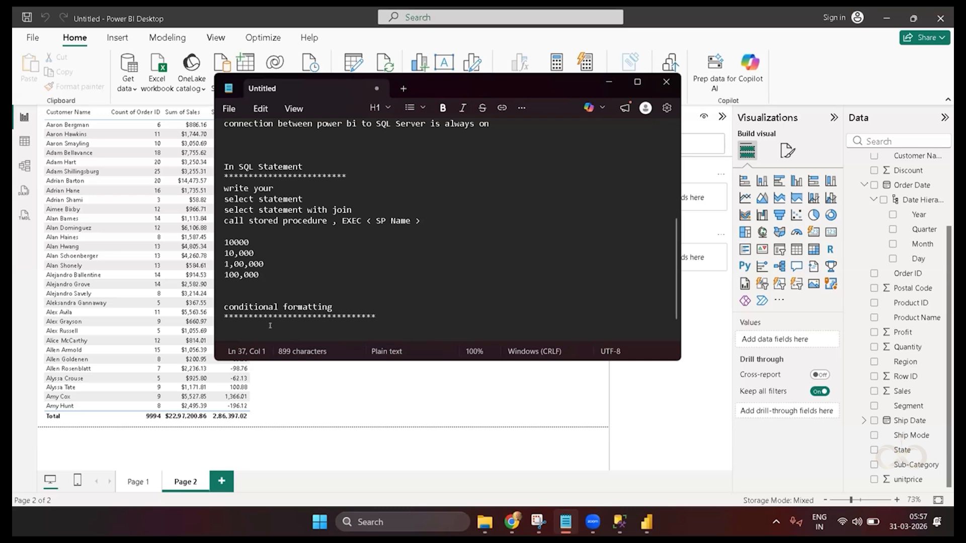
- Write the note "format the data by some condition" under the heading
type("format the data ")
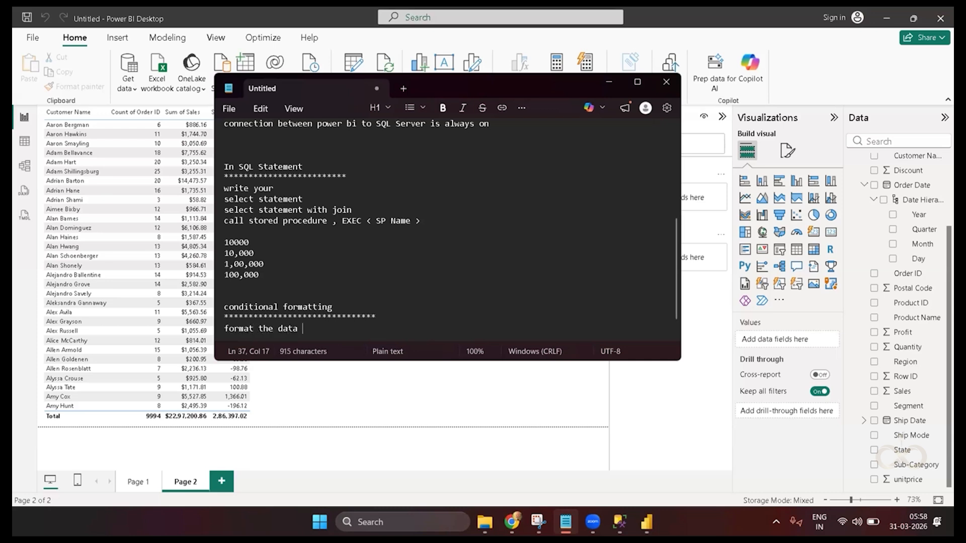
type("by ")
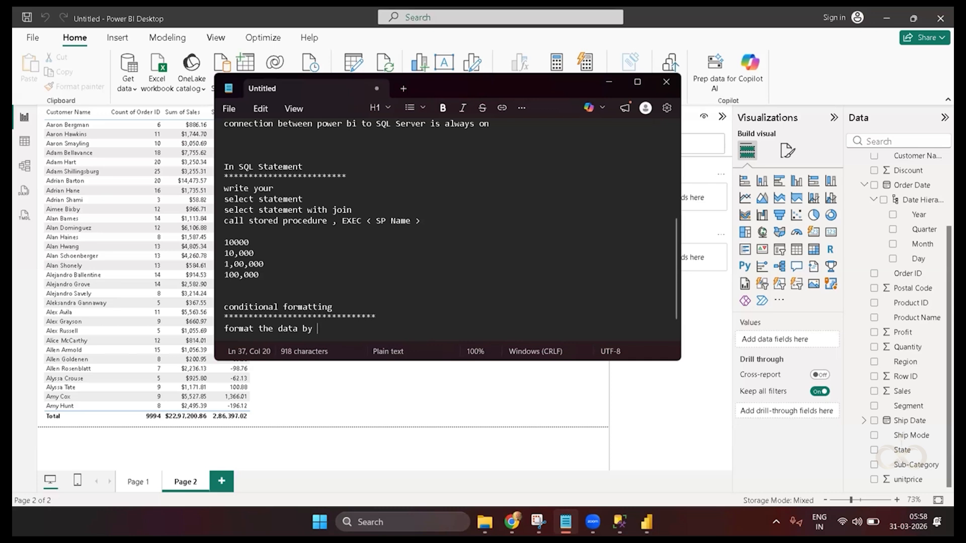
type("some condition")
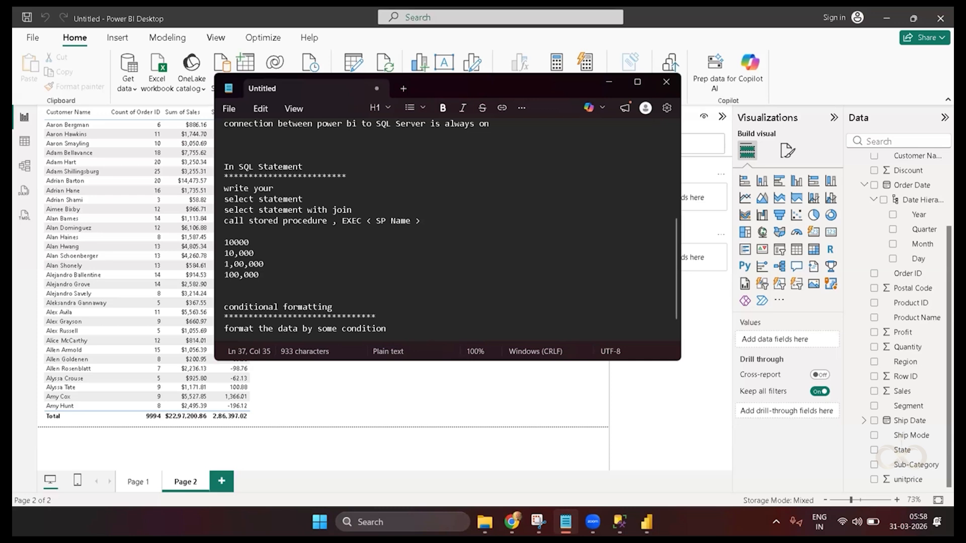
- Insert "( change Bg color, font color )" after the word "format" in the note and minimize the window
key("Left")
key("Left")
key("Left")
key("Left")
key("Left")
key("Left")
key("Left")
key("Left")
key("Left")
key("Left")
key("Left")
key("Left")
key("Left")
key("Left")
key("Left")
key("Left")
key("Left")
key("Left")
key("Left")
key("Left")
type("( change ")
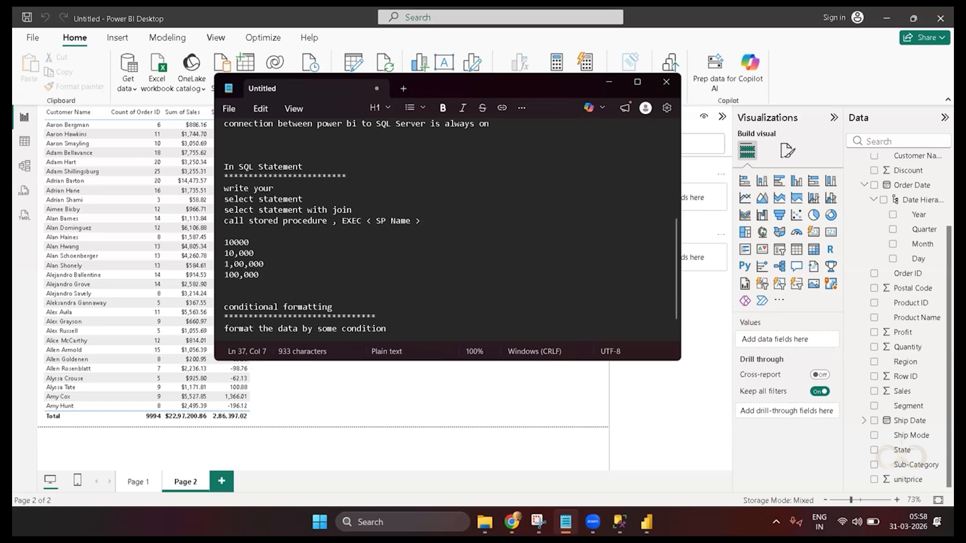
type("Bg color")
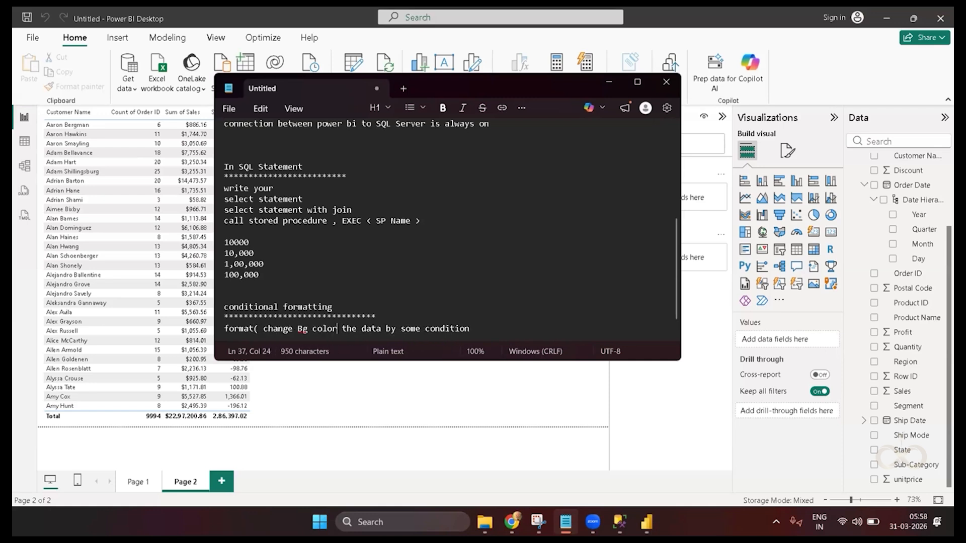
type(", fond")
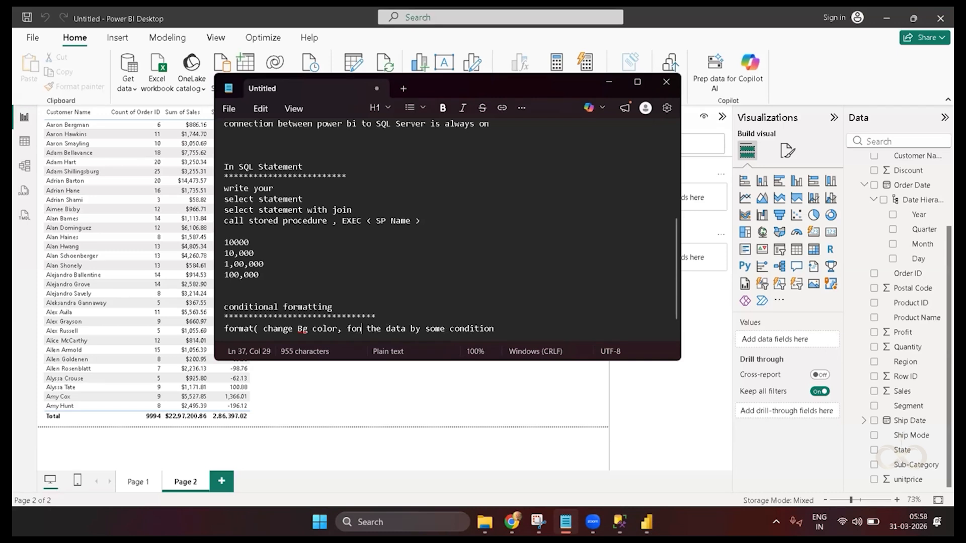
key("BackSpace")
type("t col")
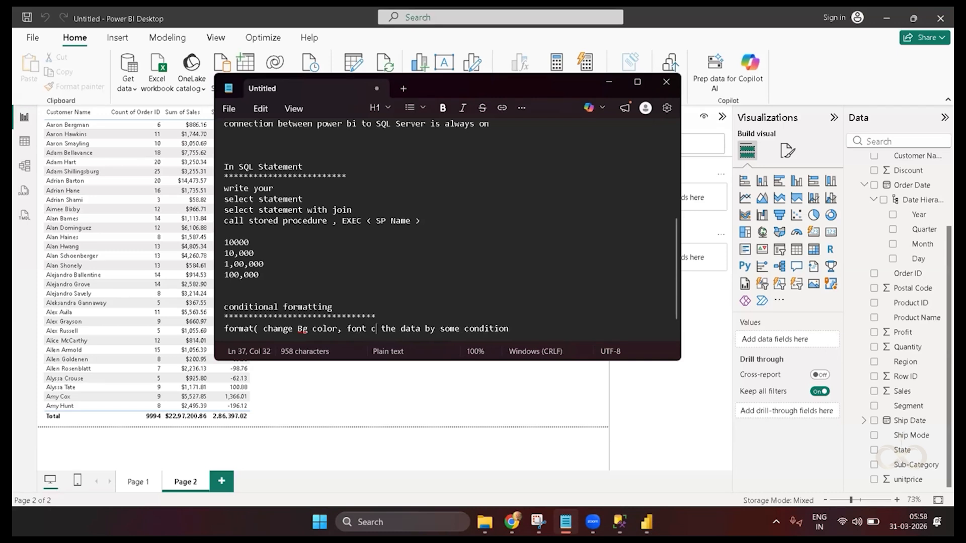
type("or )")
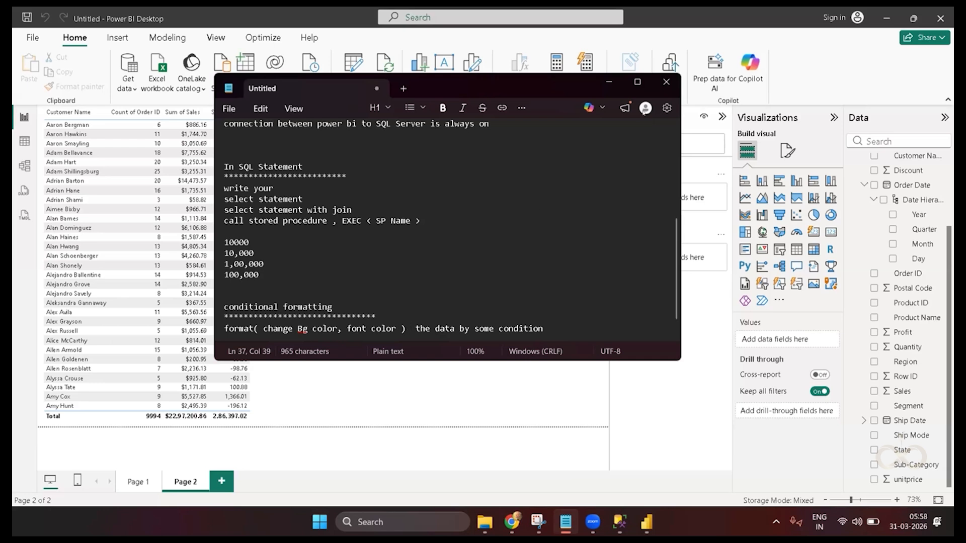
right_click(643, 158)
left_click(609, 82)
left_click(609, 82)
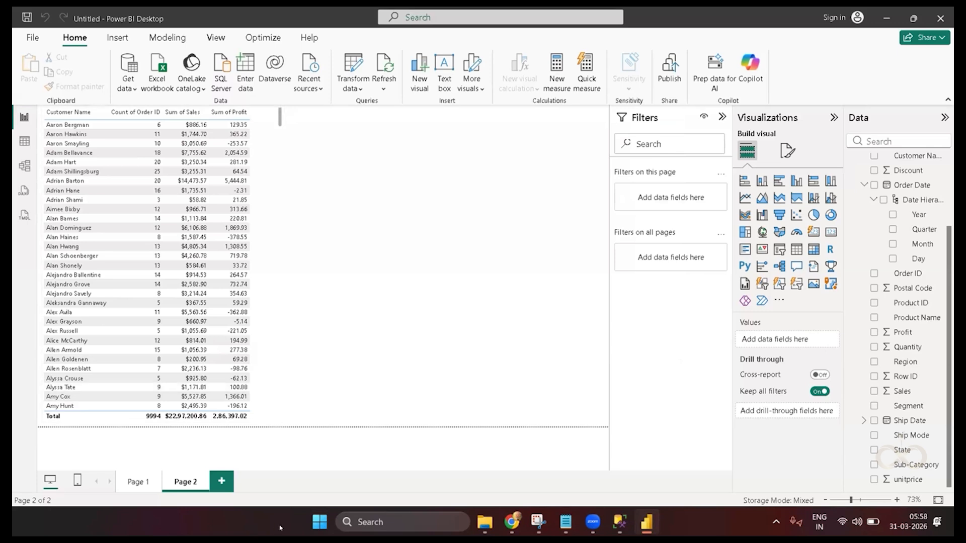
- In the Notepad notes, start a new line below the conditional formatting note reading "change the customer name BG color to"
left_click(565, 522)
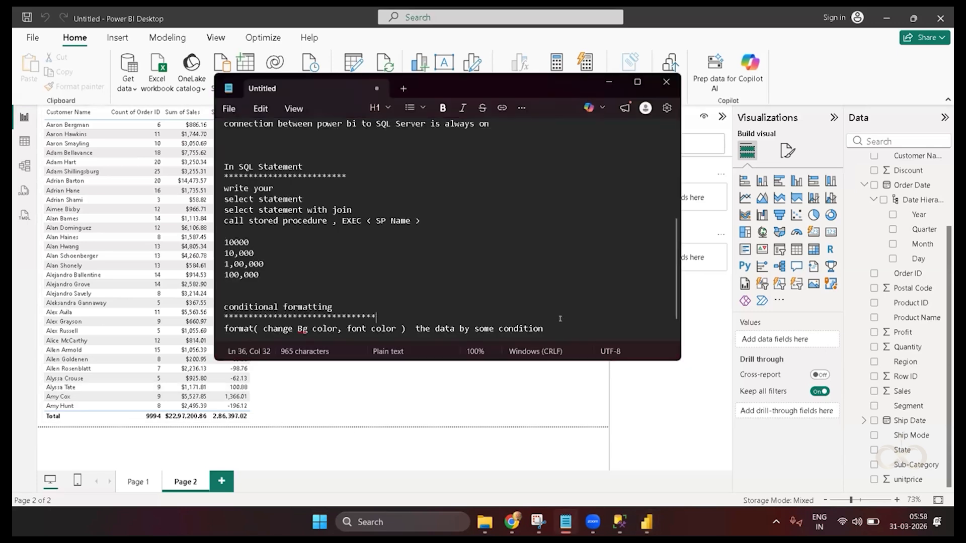
left_click(548, 329)
key("Return")
type("change the ")
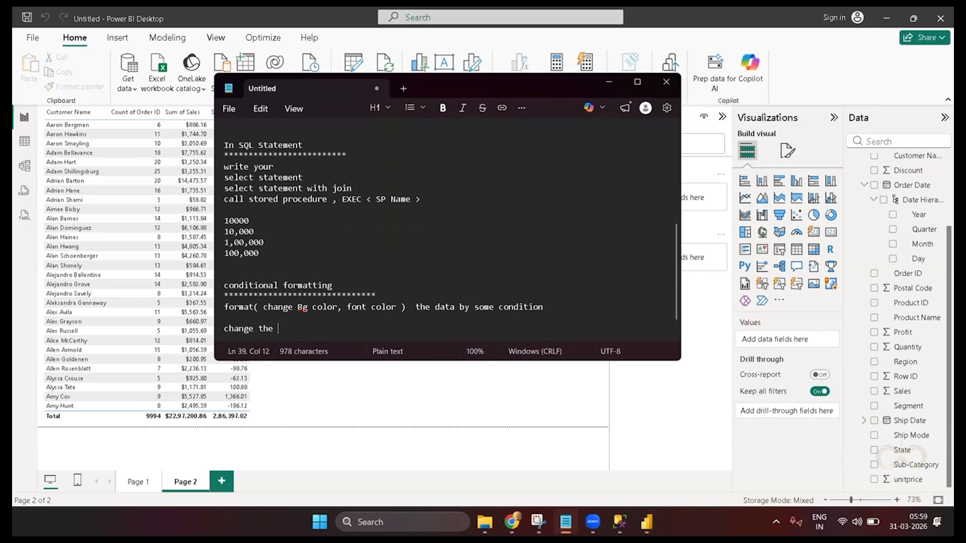
type("customer na")
type("m")
type("me BG")
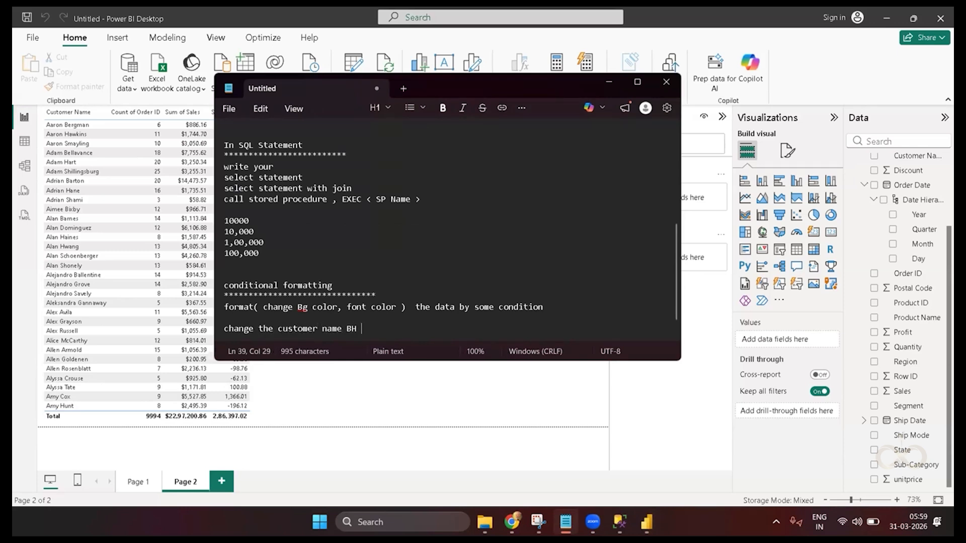
type(" col")
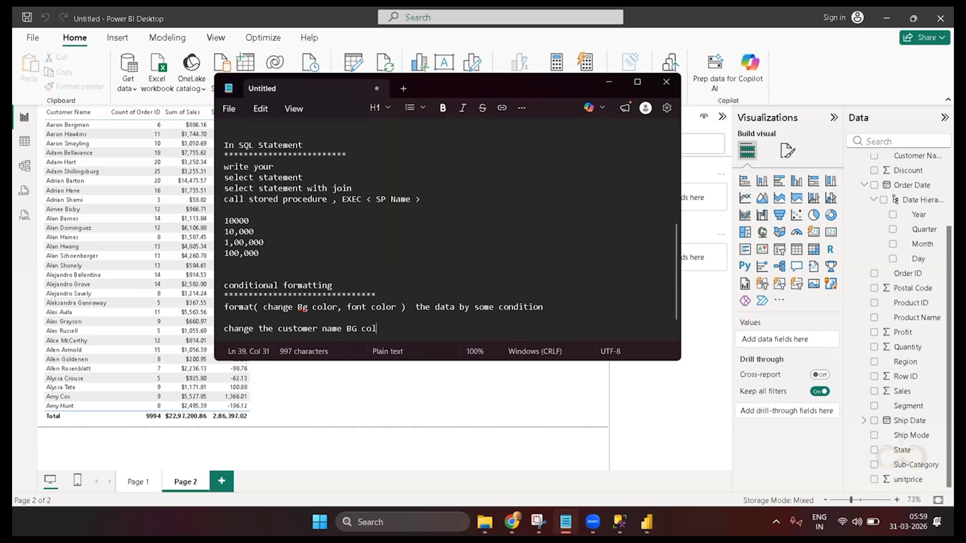
type("or to re")
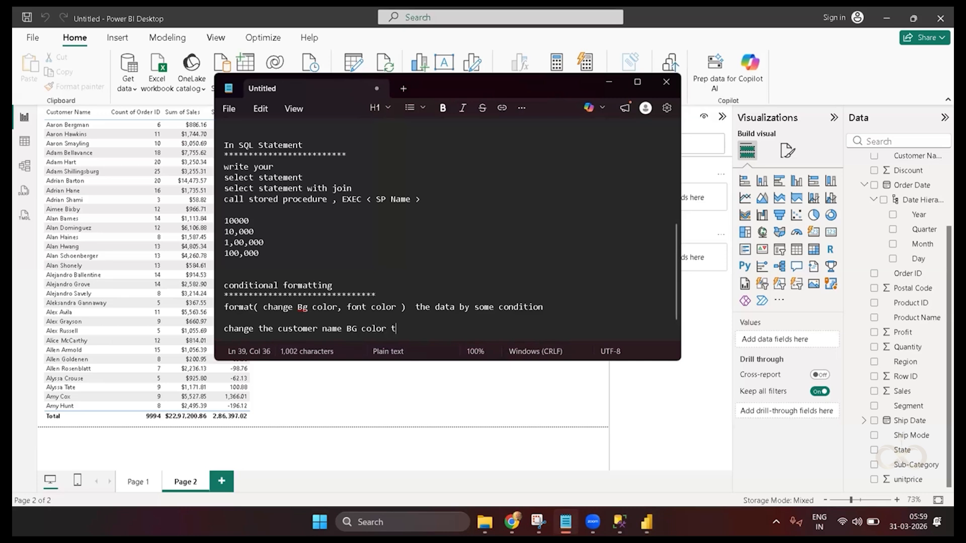
key("BackSpace")
key("BackSpace")
- Complete the line with "Green those who place orders more then 10" and minimize the notes window
type("Green those wh")
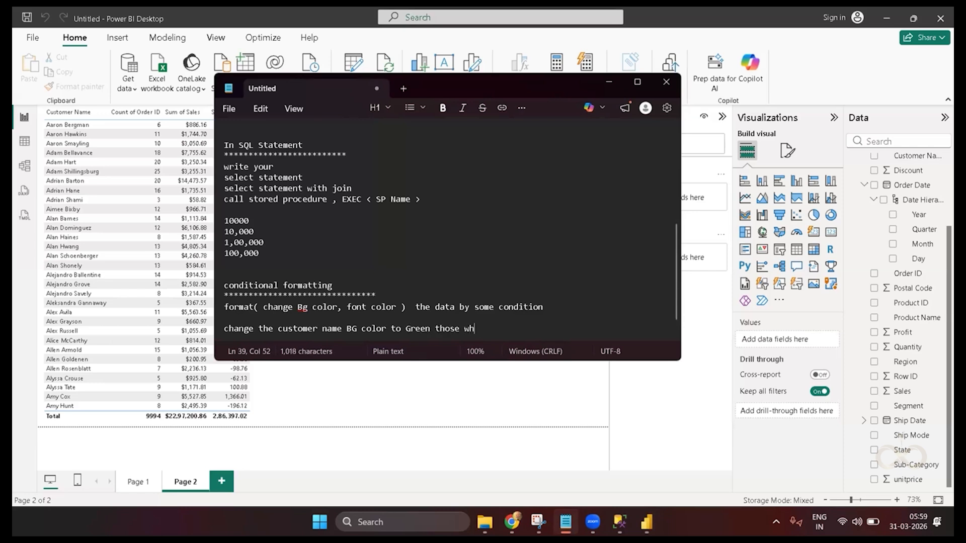
type("o place orders m")
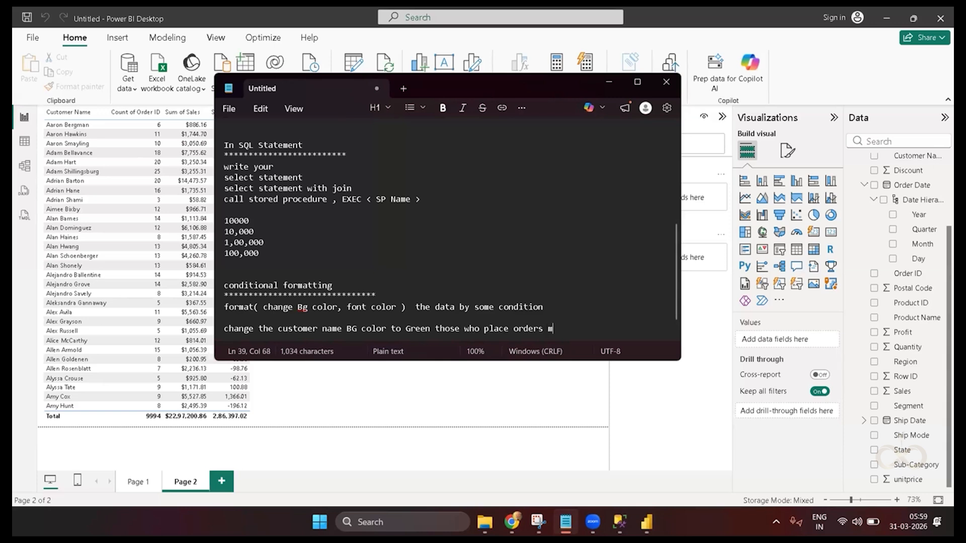
type("ore then 10")
left_click_drag(277, 328, 346, 328)
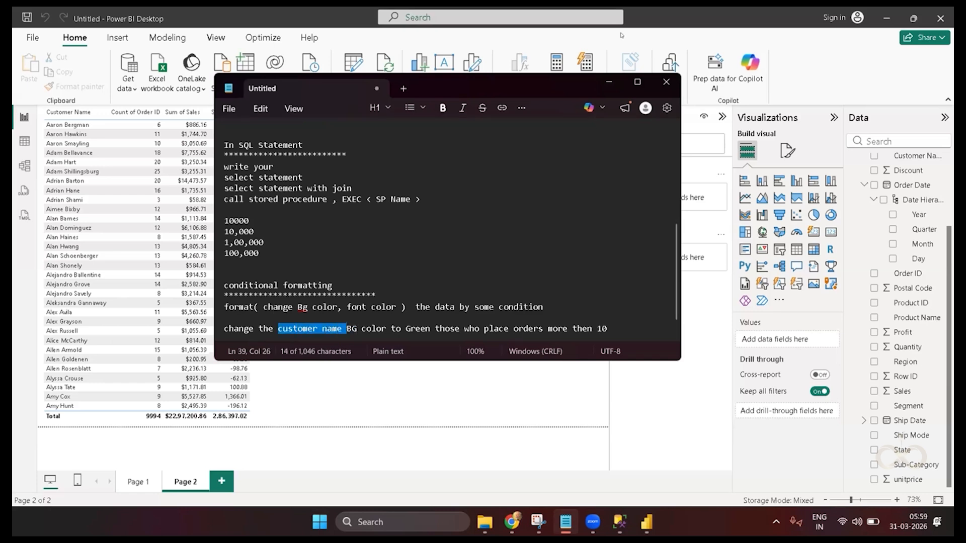
left_click(610, 81)
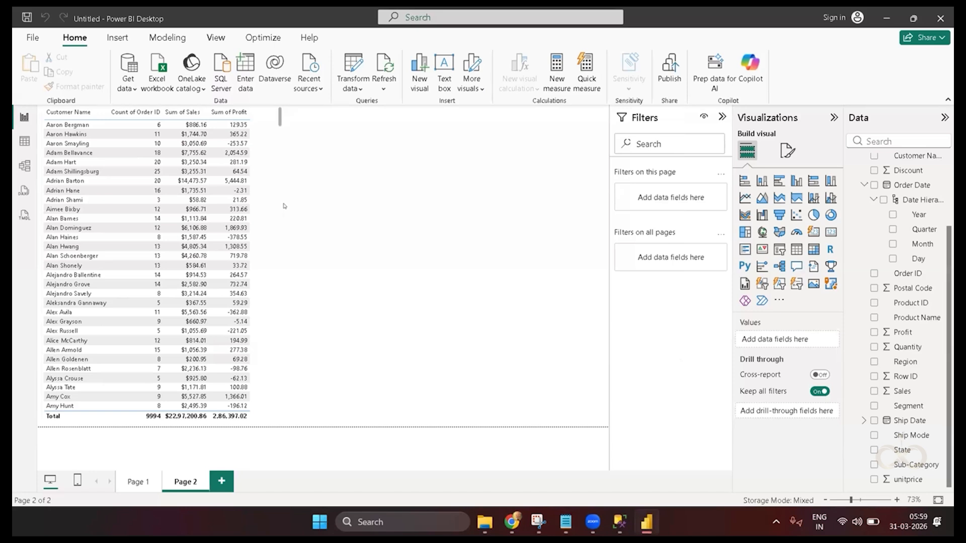
- Open the background color conditional formatting settings for the Customer Name column of the table visual
left_click(276, 178)
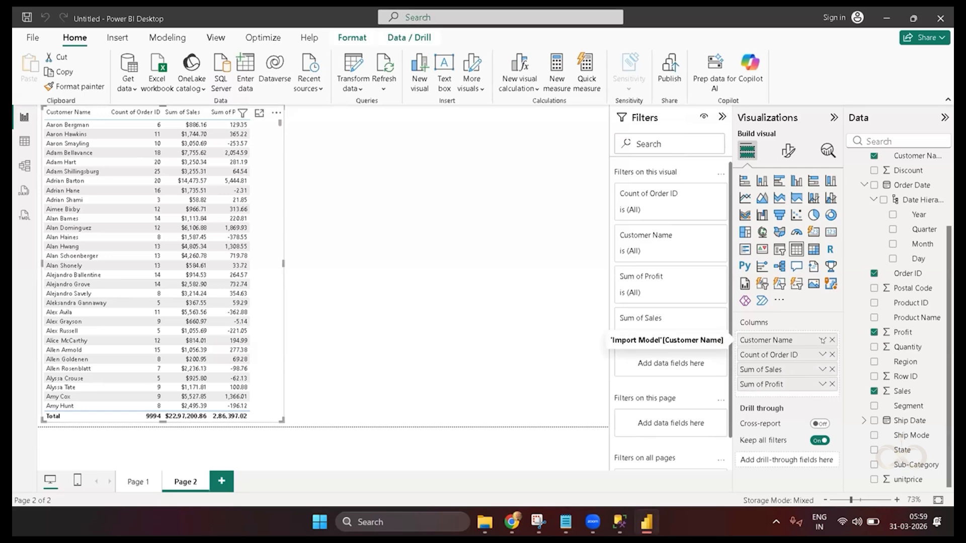
left_click(822, 340)
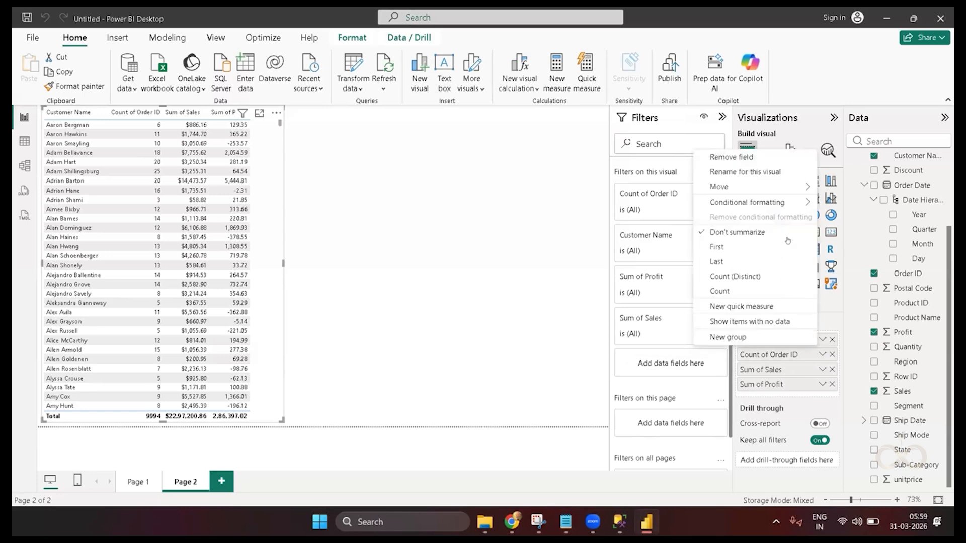
mouse_move(757, 203)
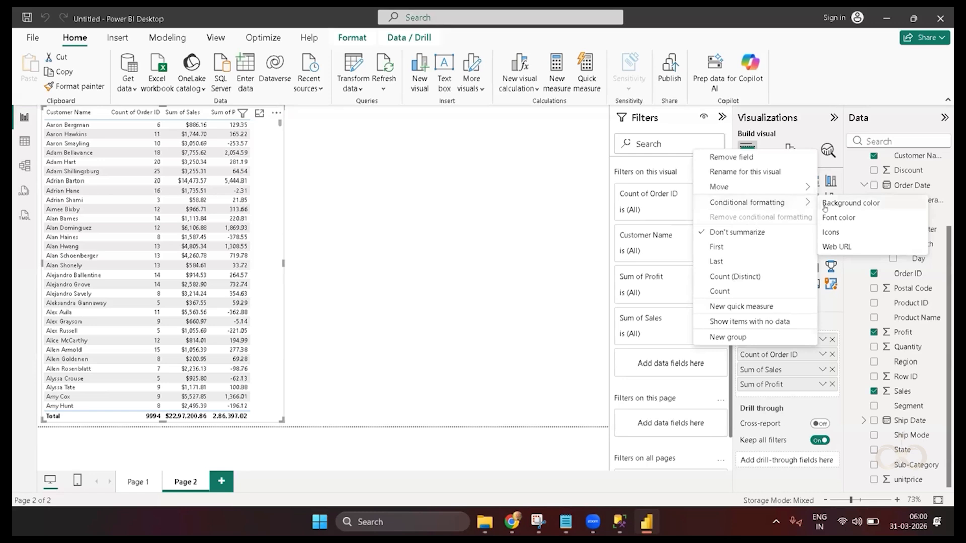
left_click(825, 205)
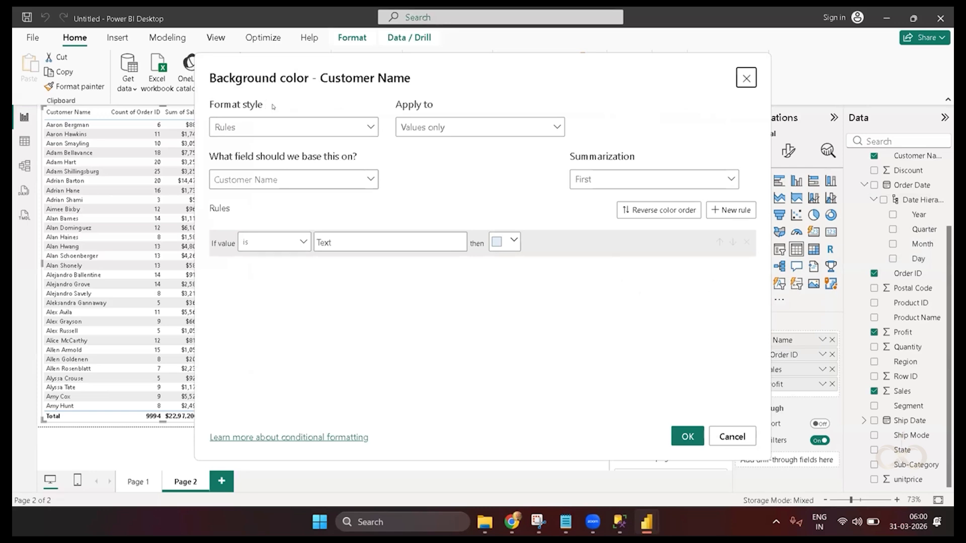
- Set the format style to Rules and apply the background color to Values only
left_click(370, 129)
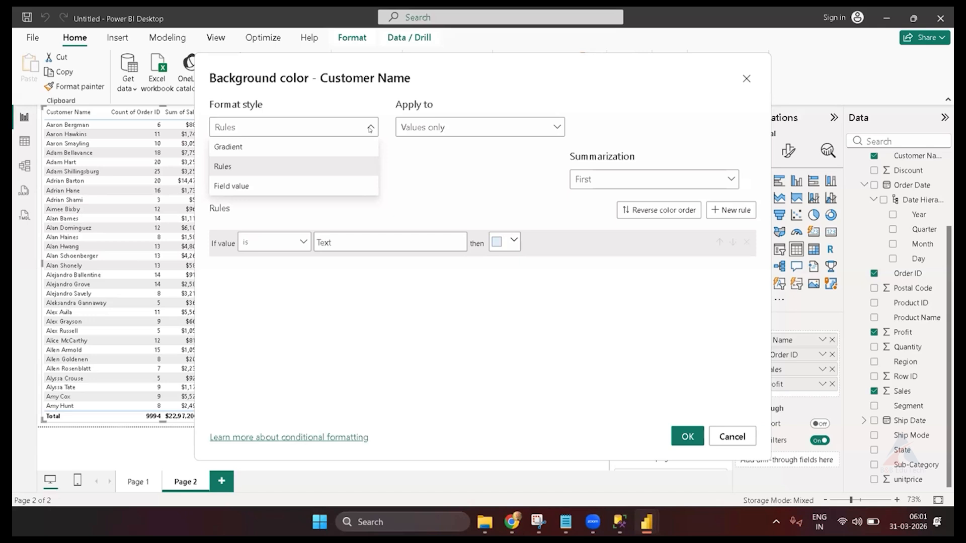
key("alt+Tab")
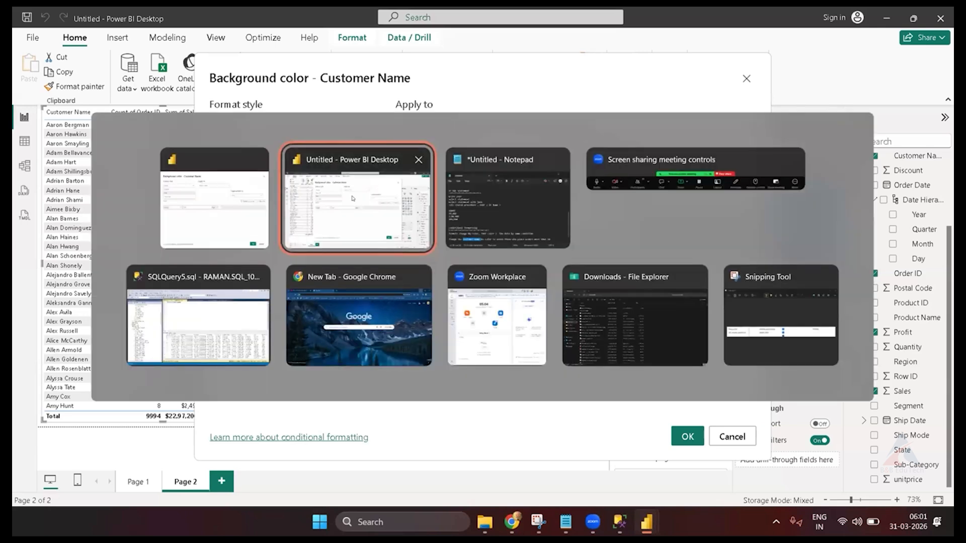
left_click(195, 225)
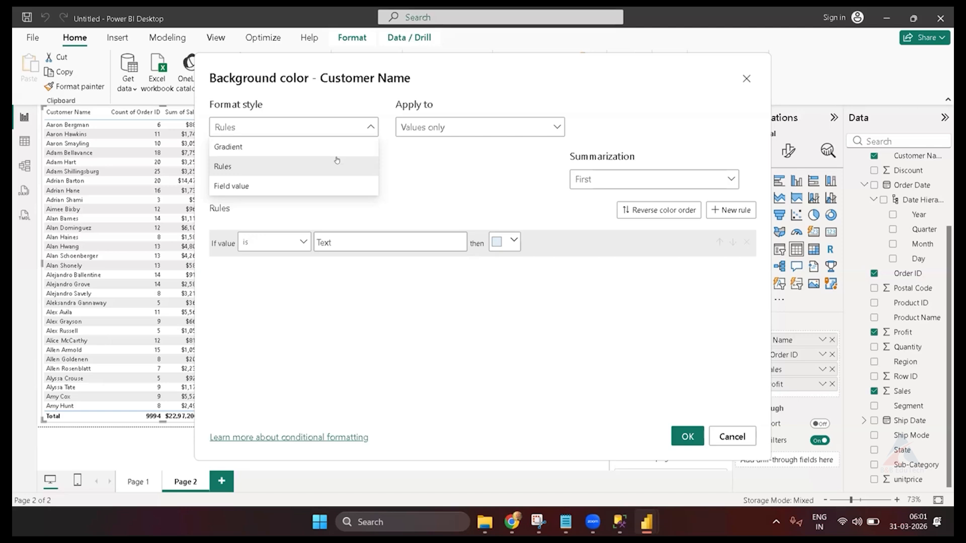
left_click(289, 168)
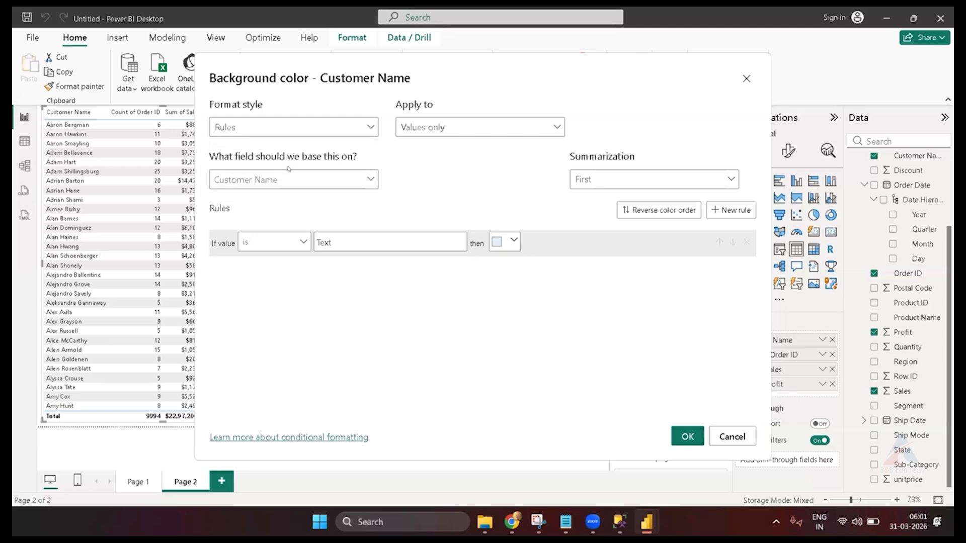
left_click(492, 123)
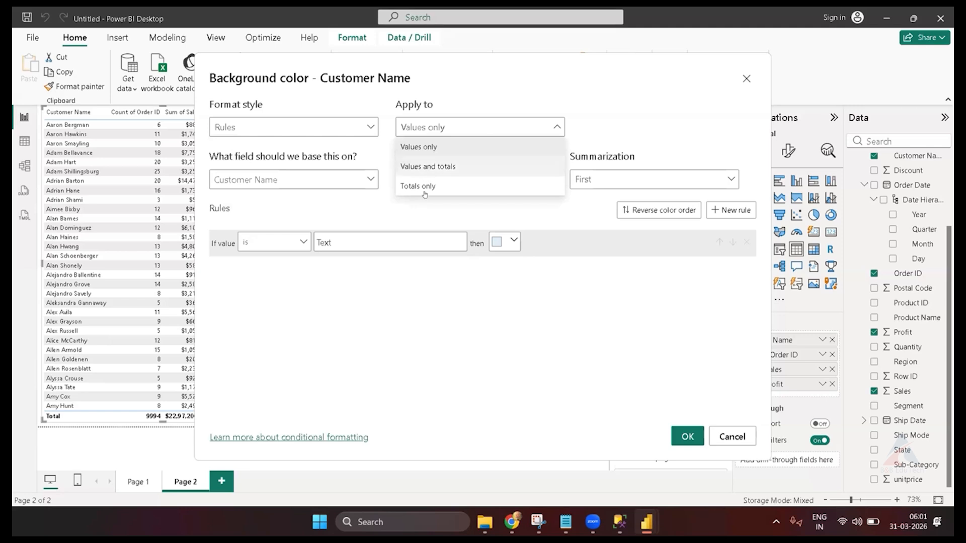
left_click(416, 209)
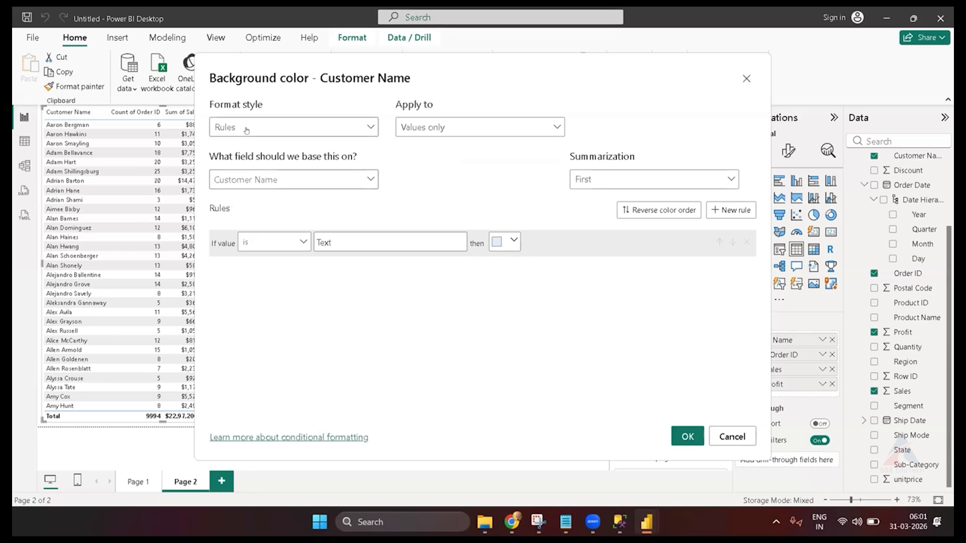
left_click(422, 128)
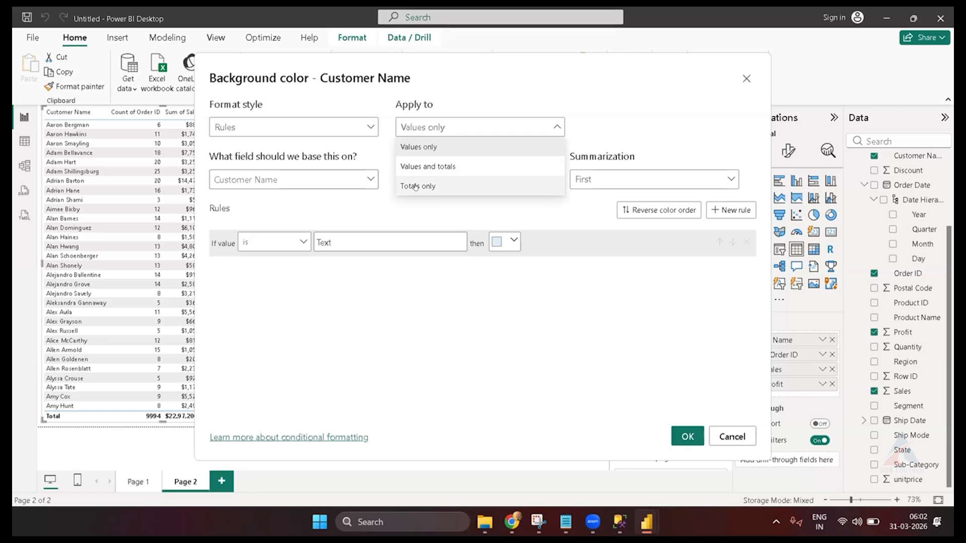
left_click(414, 151)
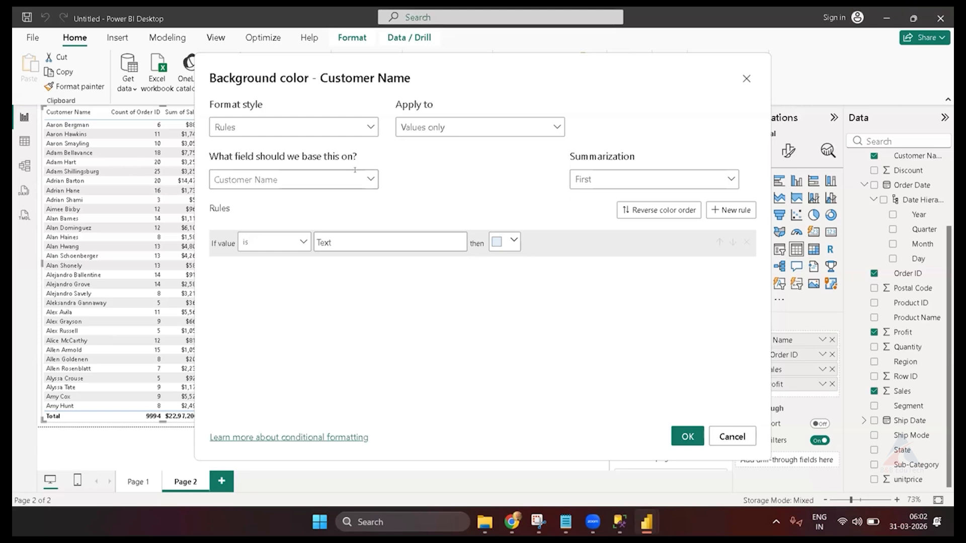
- Switch to the Notepad notes to reread the customer name coloring condition, and return to the formatting dialog
key("alt+Tab")
key("alt+Tab")
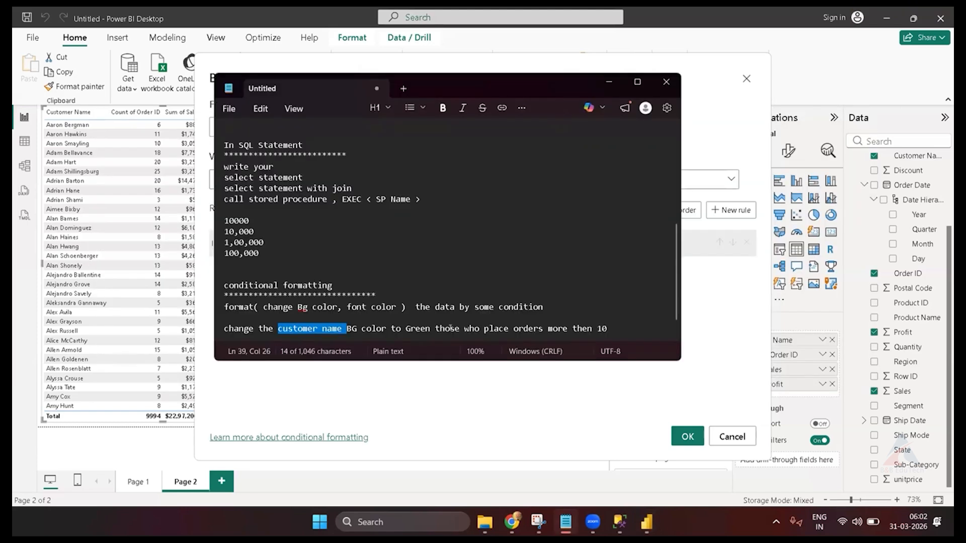
left_click(609, 81)
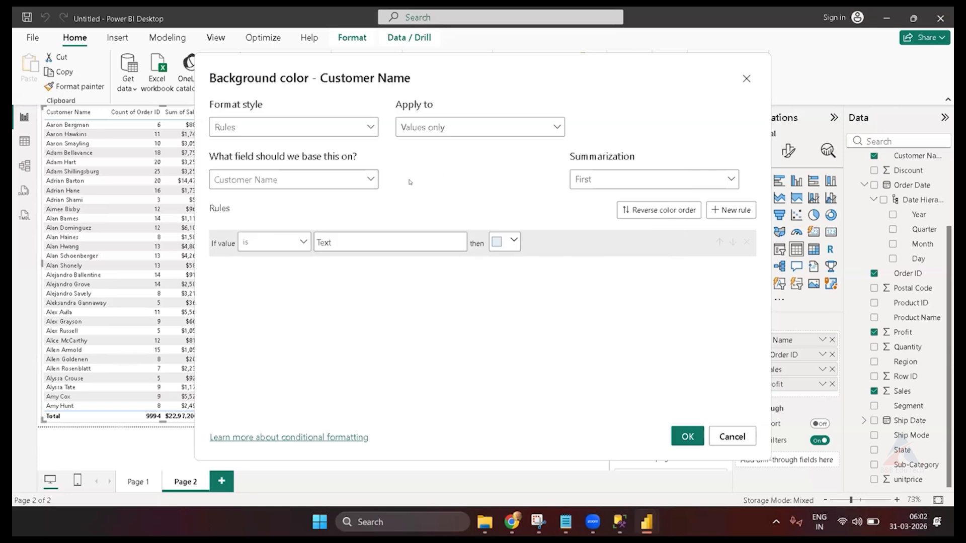
- Base the background color rule on the Count of Order ID field from the data in this visual
left_click(375, 182)
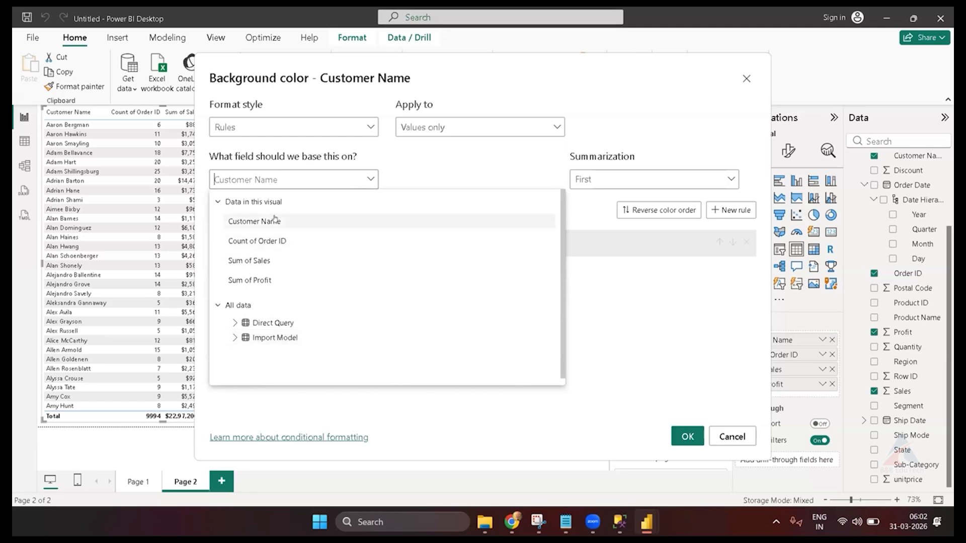
left_click(218, 201)
left_click(221, 202)
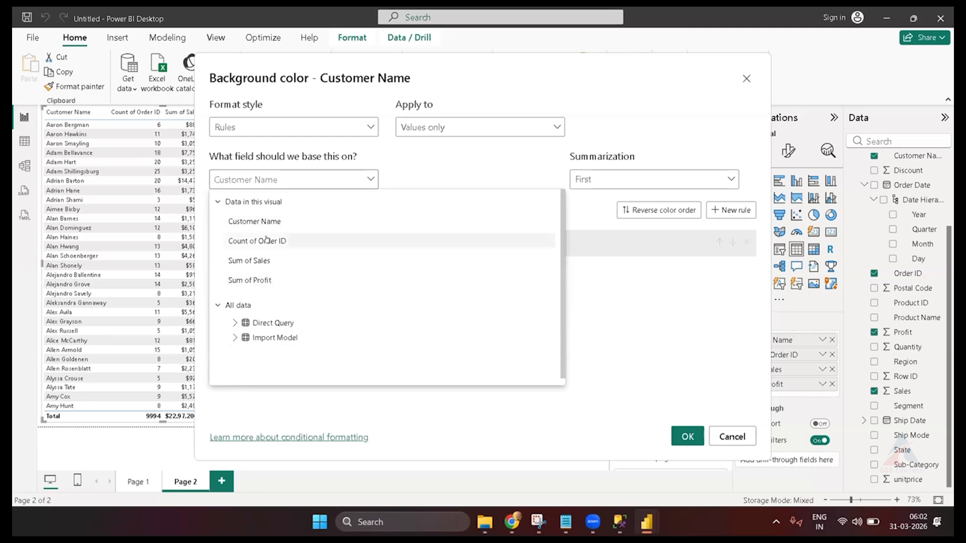
left_click(218, 201)
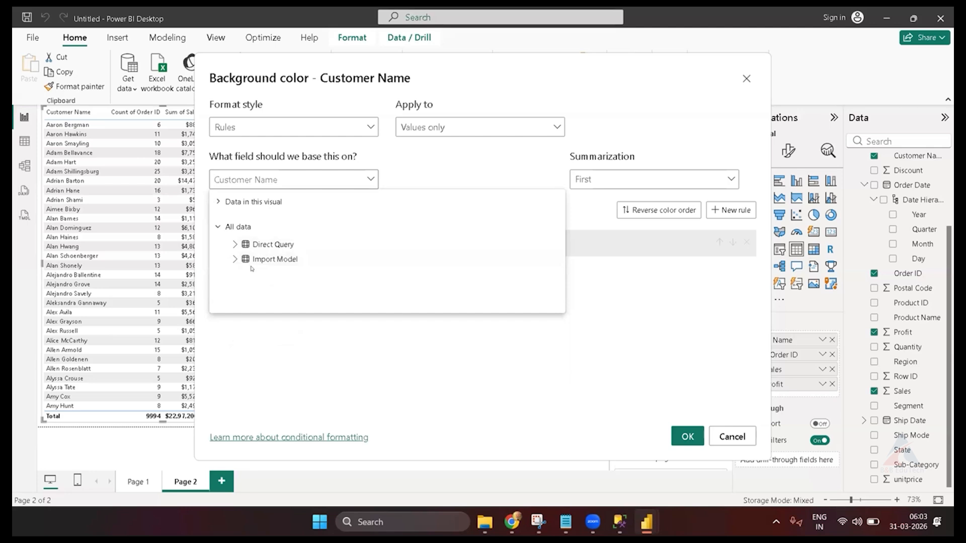
left_click(215, 202)
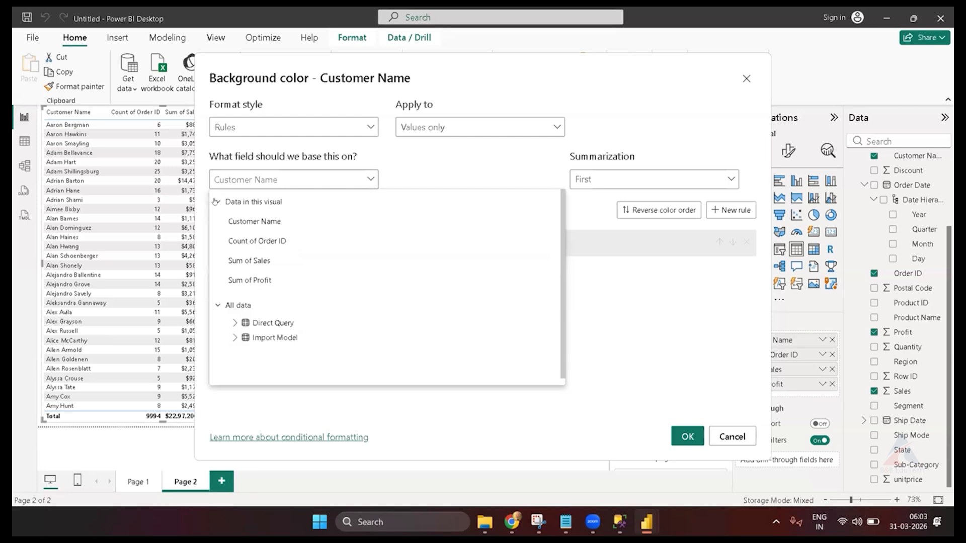
left_click(253, 244)
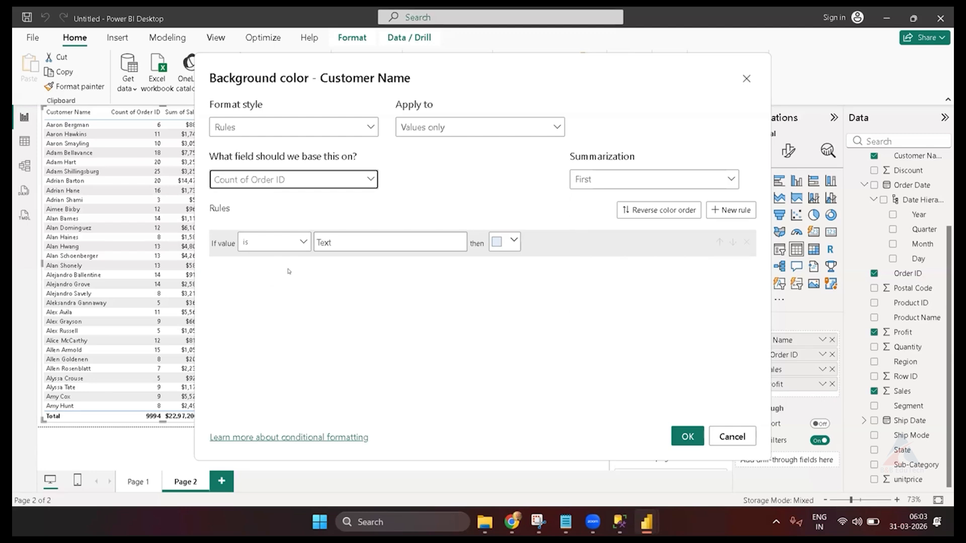
- Look over the rule's comparison operators and set the field's summarization to Count
left_click(303, 244)
left_click(303, 243)
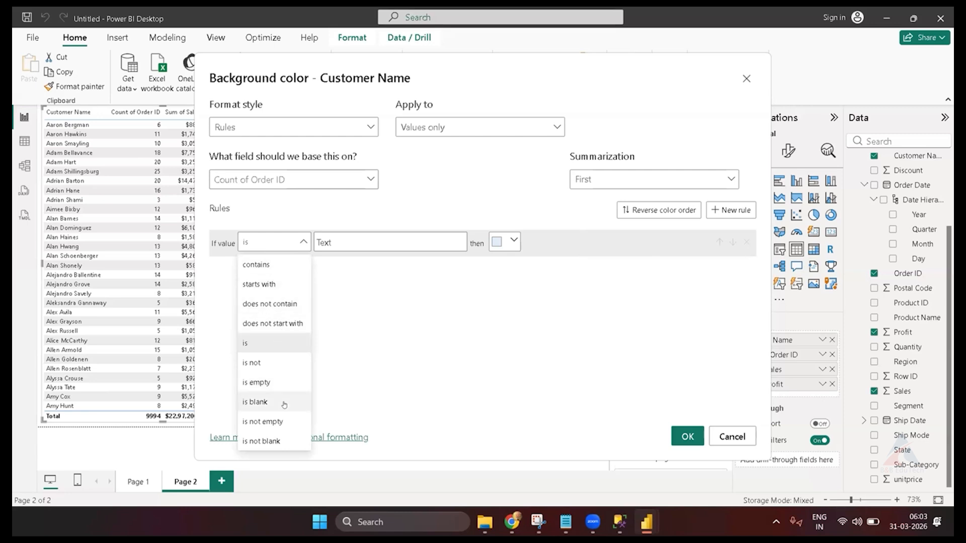
left_click(605, 184)
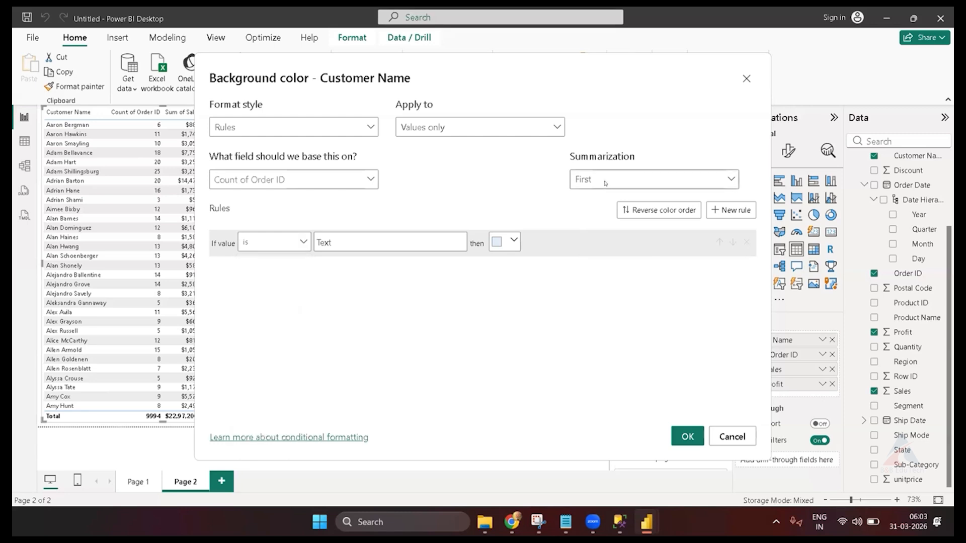
left_click(605, 183)
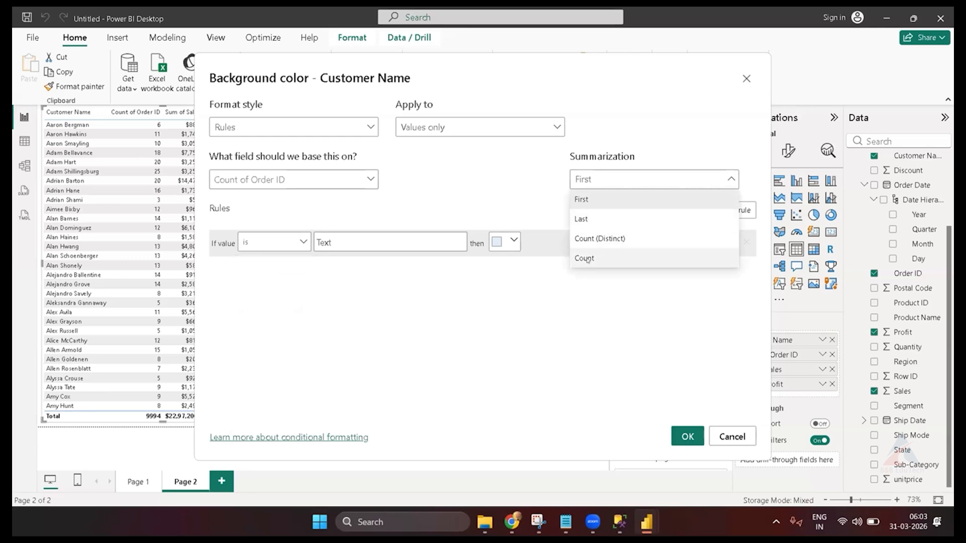
left_click(587, 259)
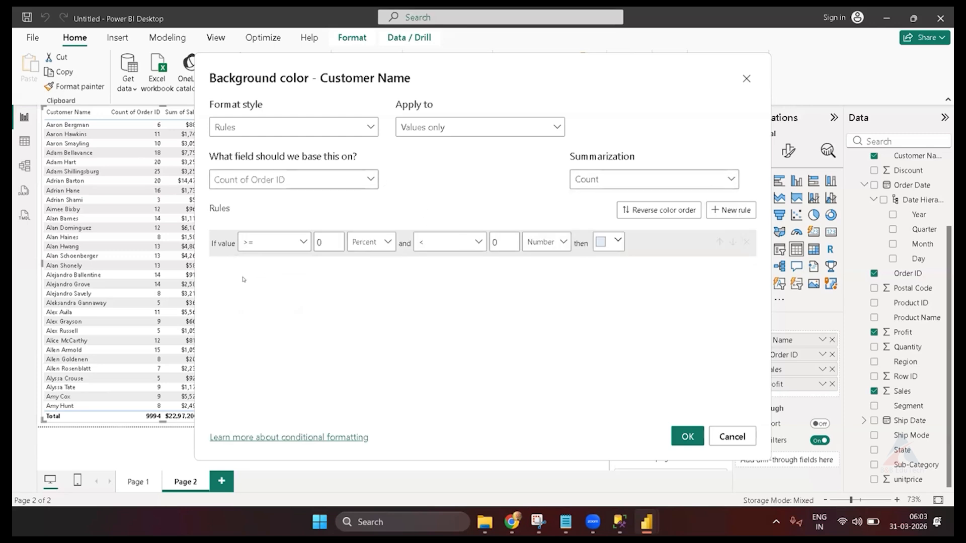
- Define the rule range as >= 10 Number and < 10000 Number
left_click(325, 238)
left_click(388, 242)
left_click(377, 264)
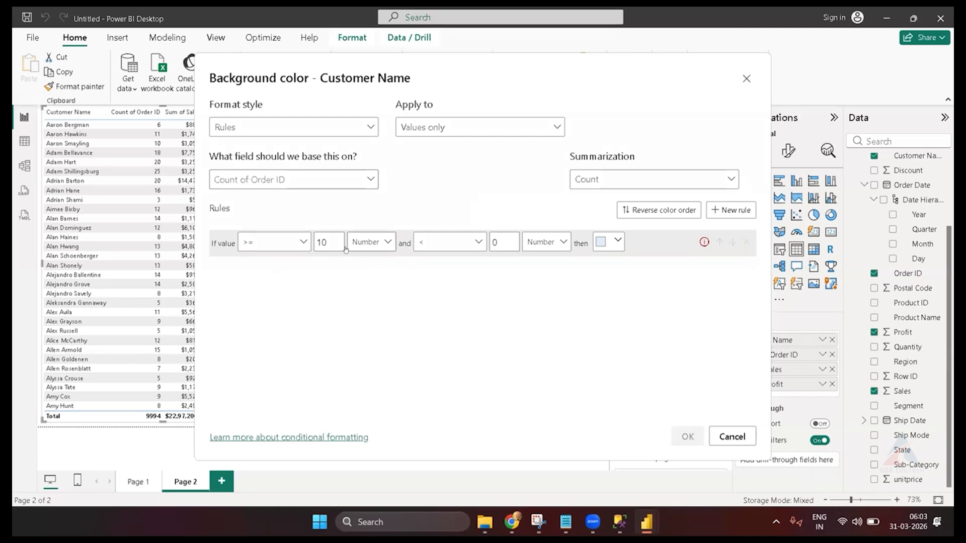
left_click_drag(502, 240, 492, 241)
type("10000")
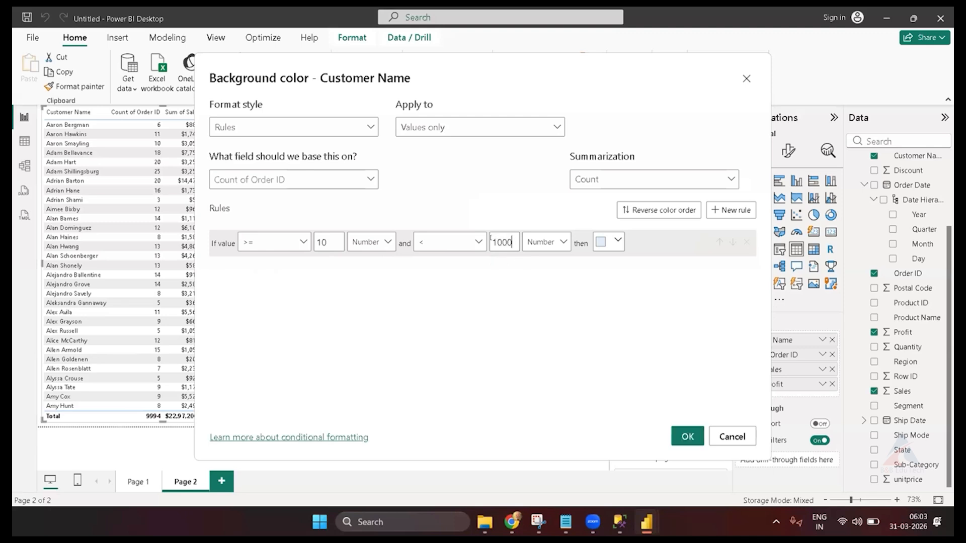
- Set the rule's color to a custom light green and apply the Customer Name background formatting
left_click(618, 240)
left_click(571, 422)
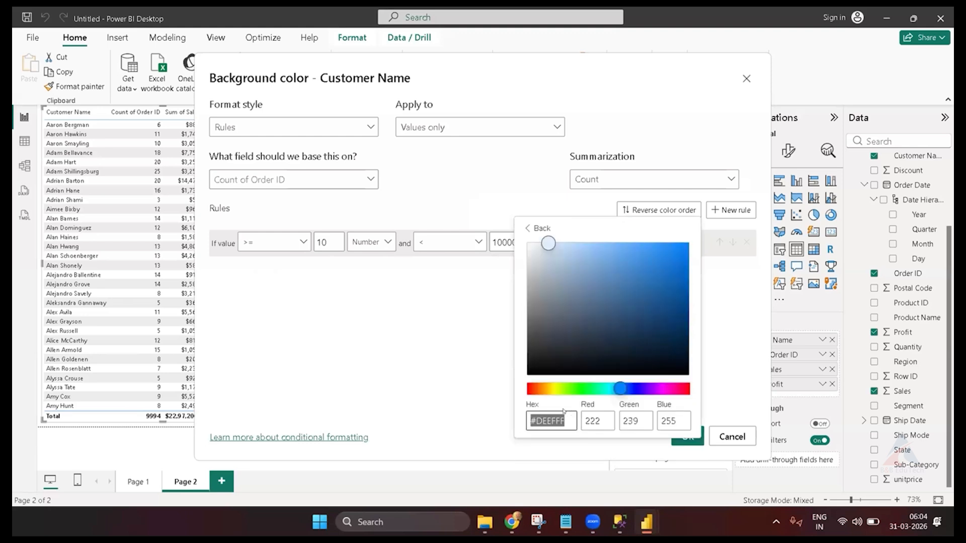
left_click(576, 389)
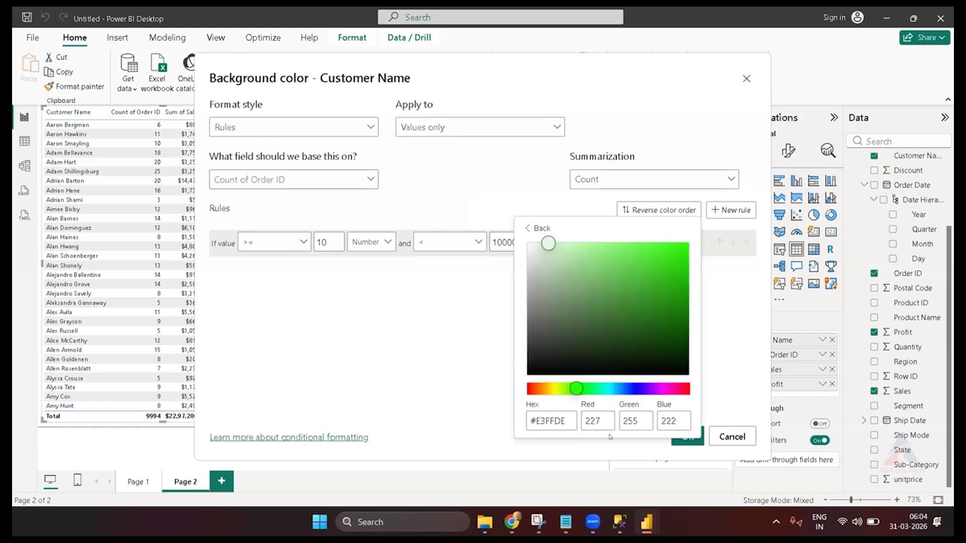
left_click(719, 367)
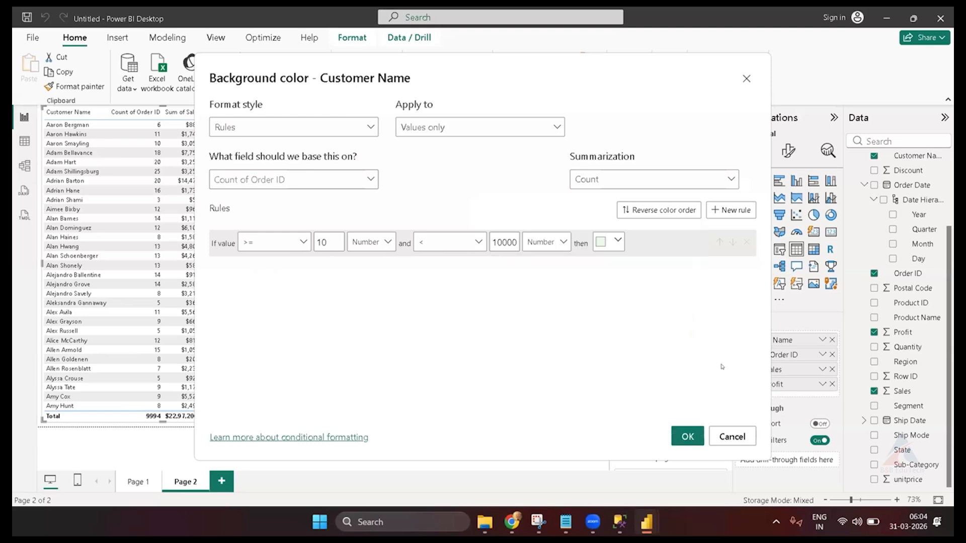
left_click(617, 241)
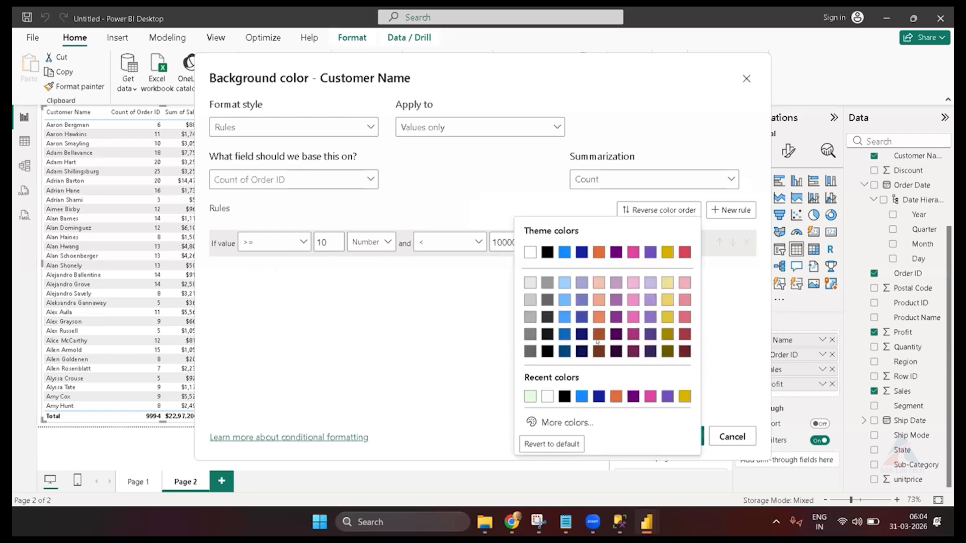
left_click(559, 422)
left_click(574, 389)
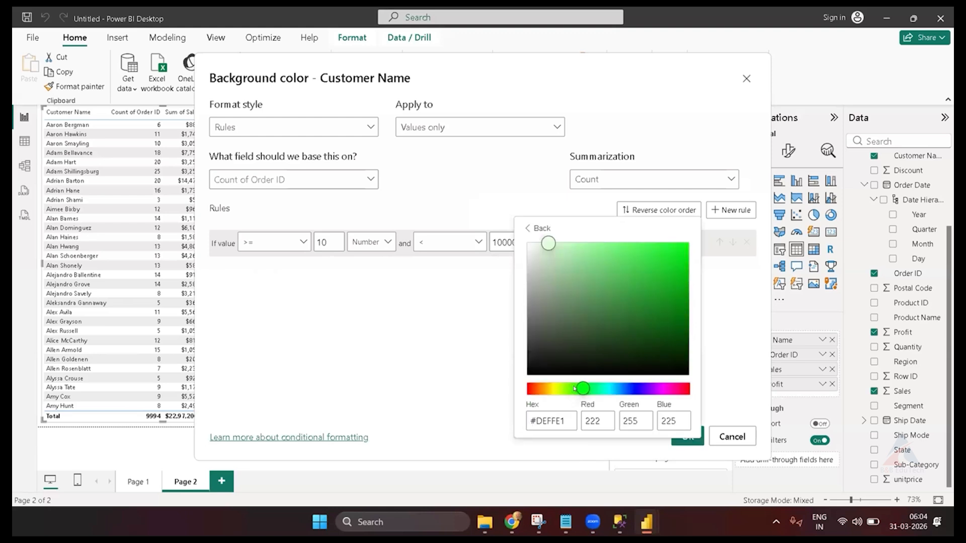
left_click(540, 228)
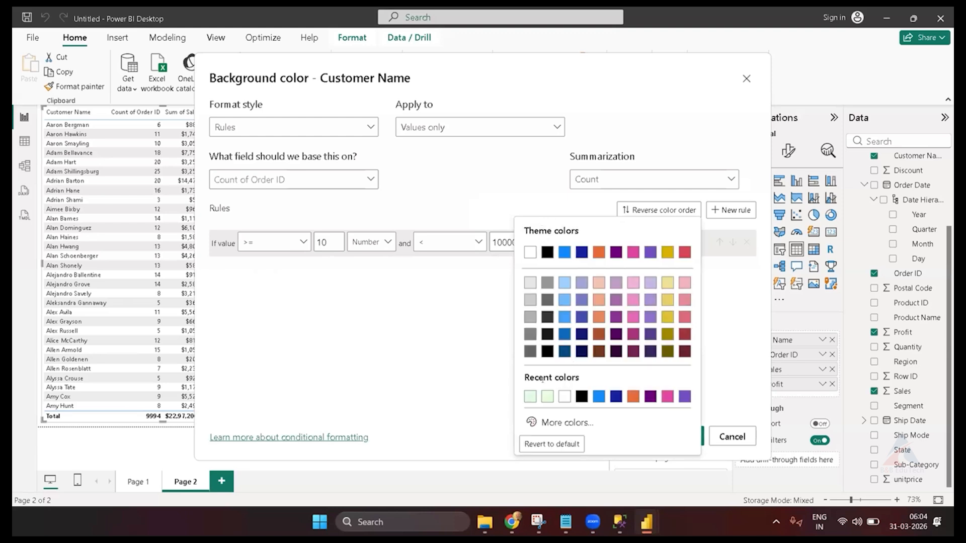
left_click(530, 396)
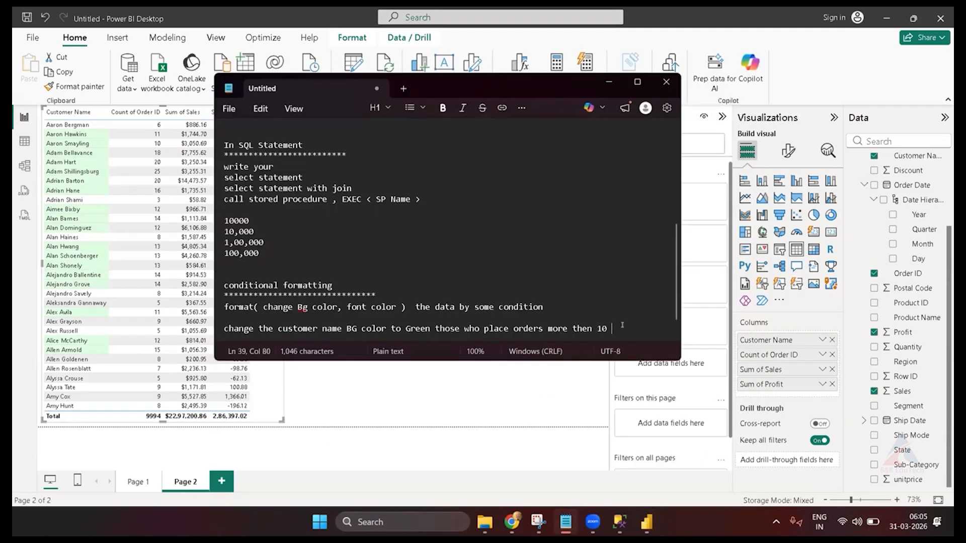
- Add the line "change the font color of total sale when it greater then 1000" to the end of the Notepad notes
key("Return")
type("chang ethe")
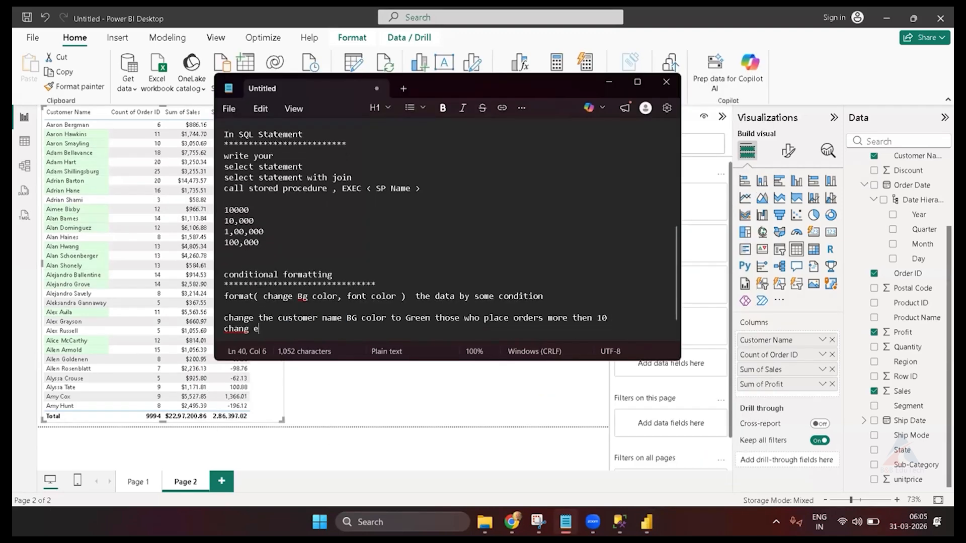
key("BackSpace")
key("BackSpace")
key("BackSpace")
key("BackSpace")
key("BackSpace")
type("e the fond")
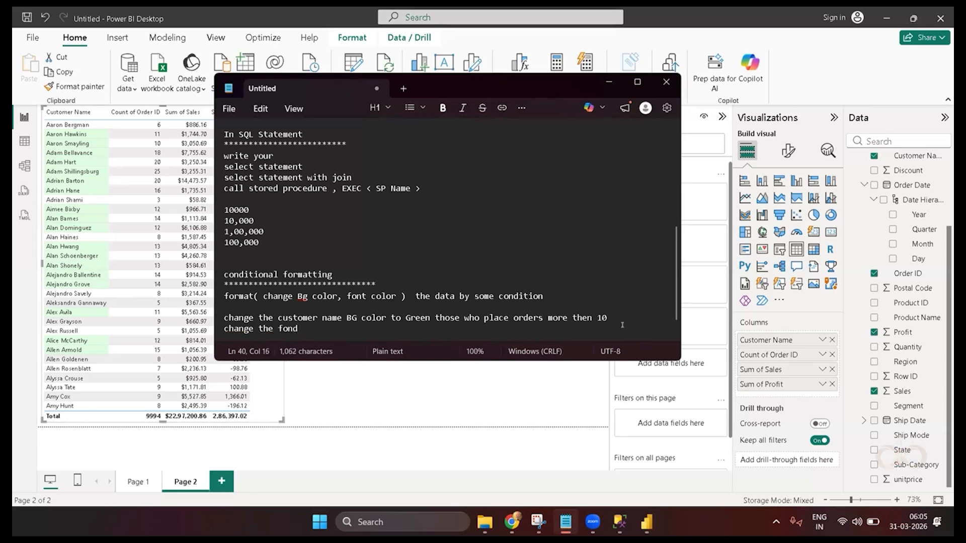
key("BackSpace")
type("y")
key("BackSpace")
type("t col")
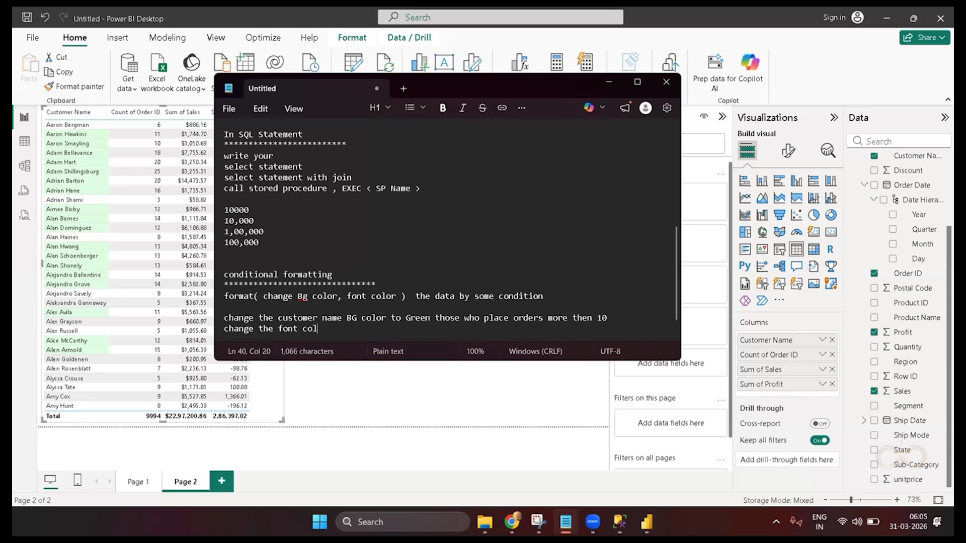
type("or of total sale when i")
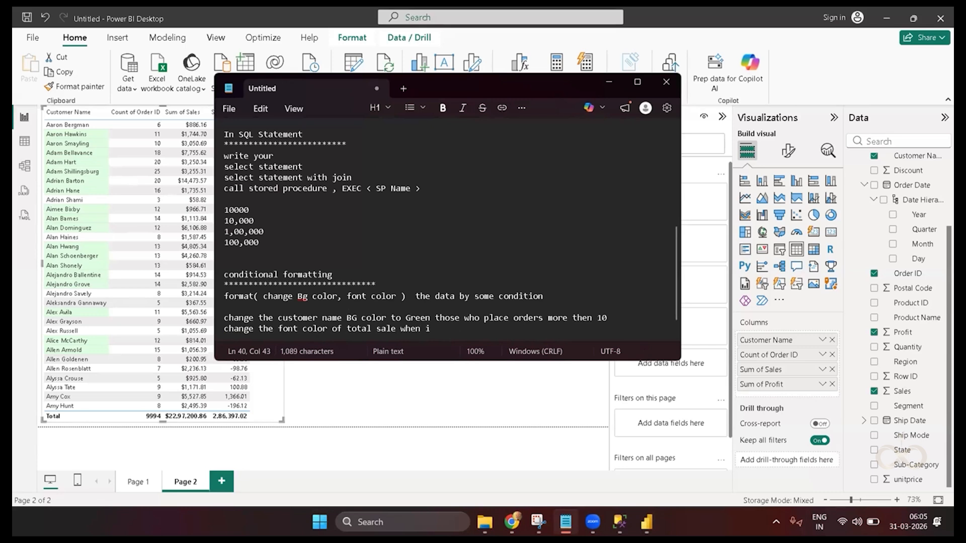
type("t greater then 100")
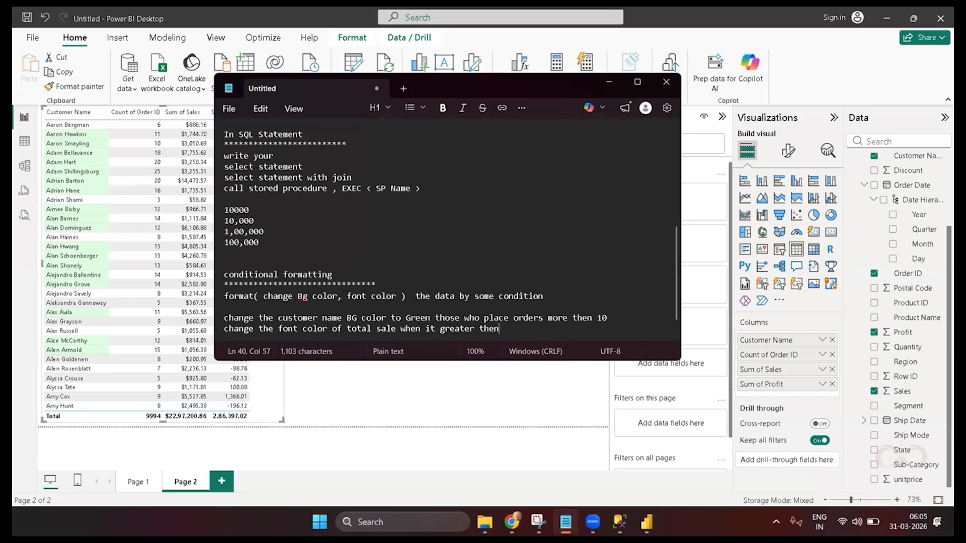
type("0")
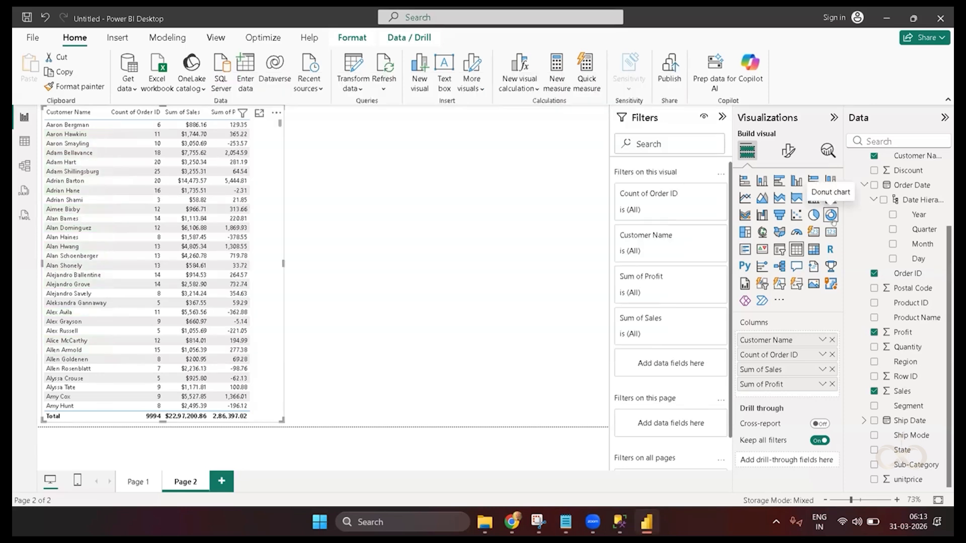
- Start background color formatting for the Customer Name column, based on Count of Order ID with Count summarization
left_click(821, 340)
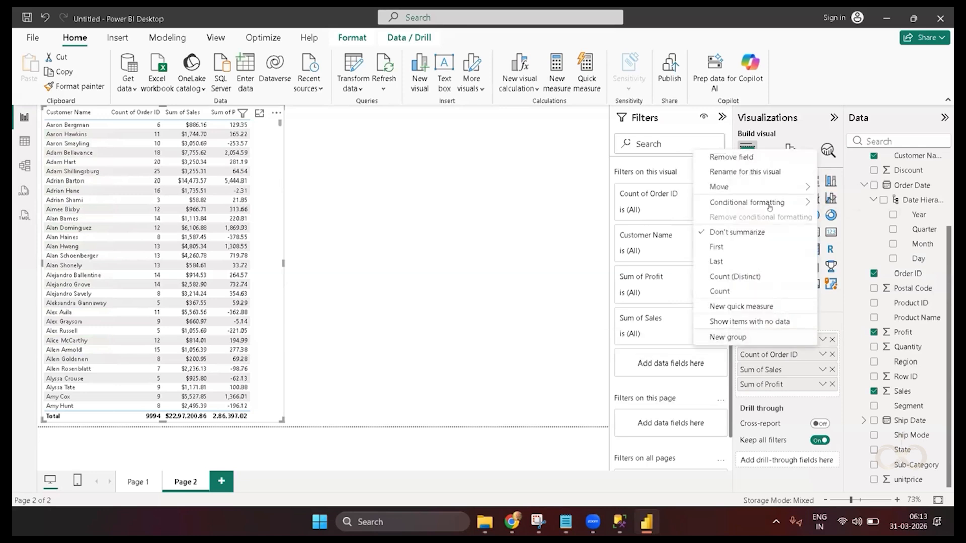
mouse_move(768, 204)
left_click(838, 203)
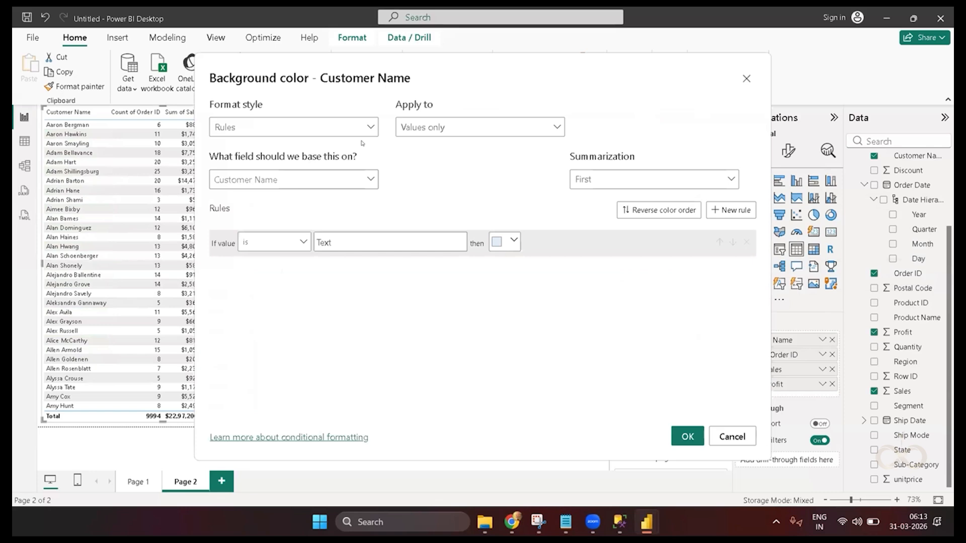
left_click(370, 179)
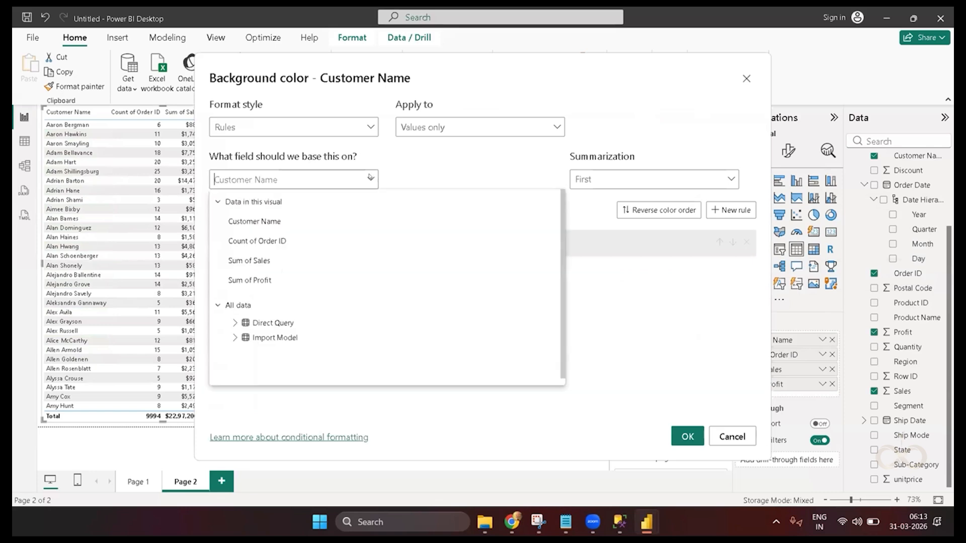
left_click(289, 241)
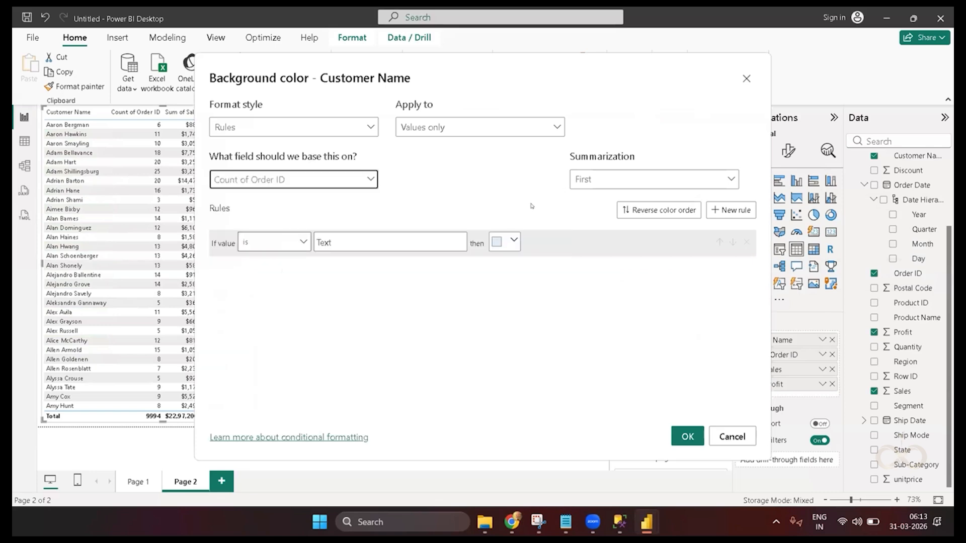
left_click(613, 180)
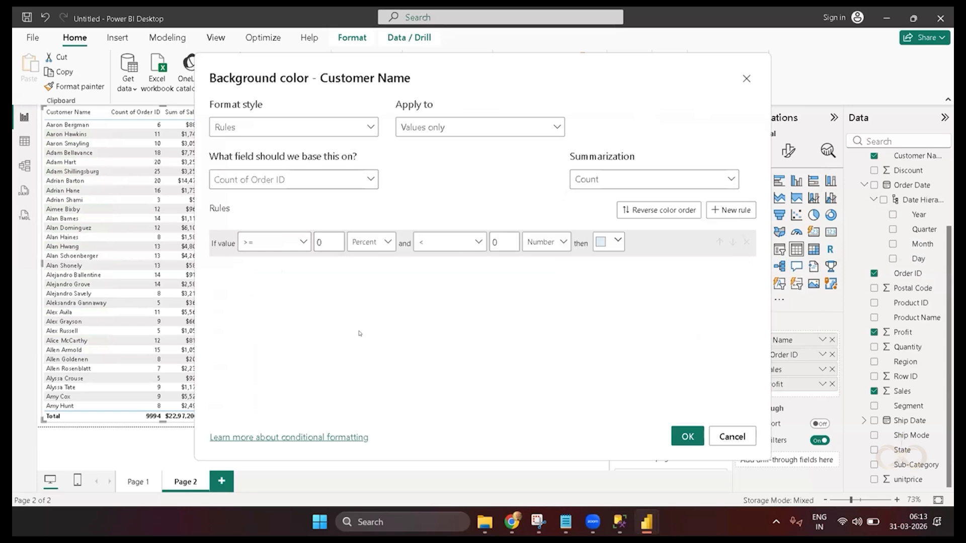
- Switch to the Notepad notes to reread the red and green order conditions, and return to the Power BI formatting dialog
key("alt+Tab")
key("alt+Tab")
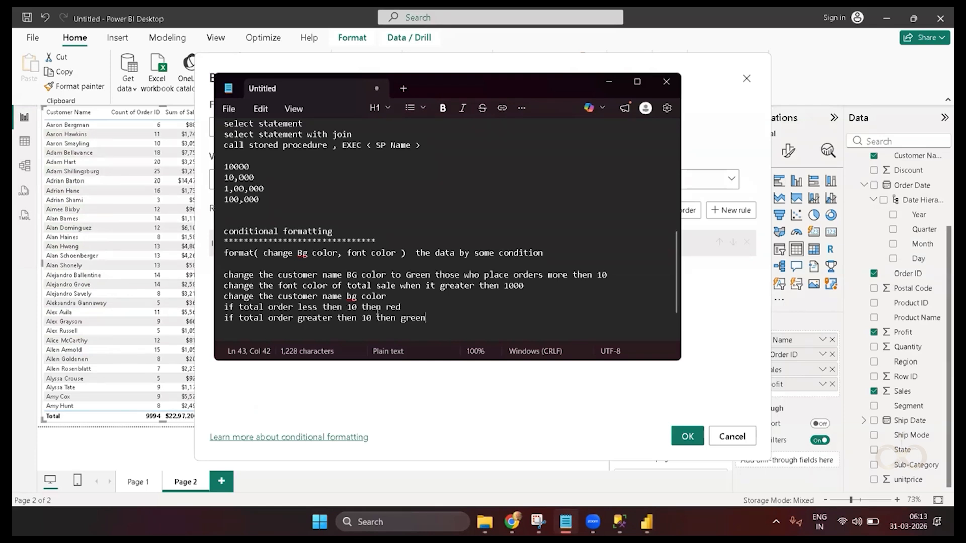
key("alt+Tab")
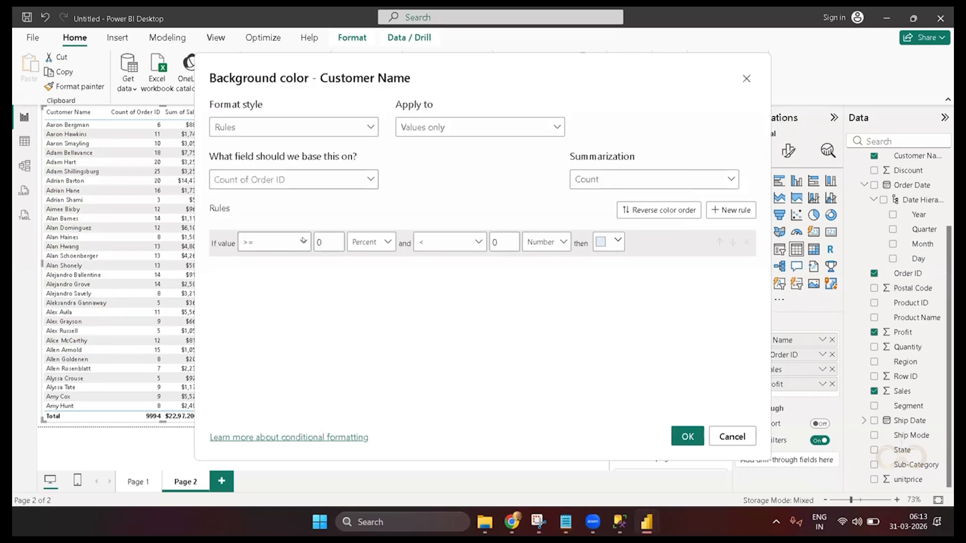
- Define the first rule's range as > 1 Number and < 10 Number
left_click(295, 247)
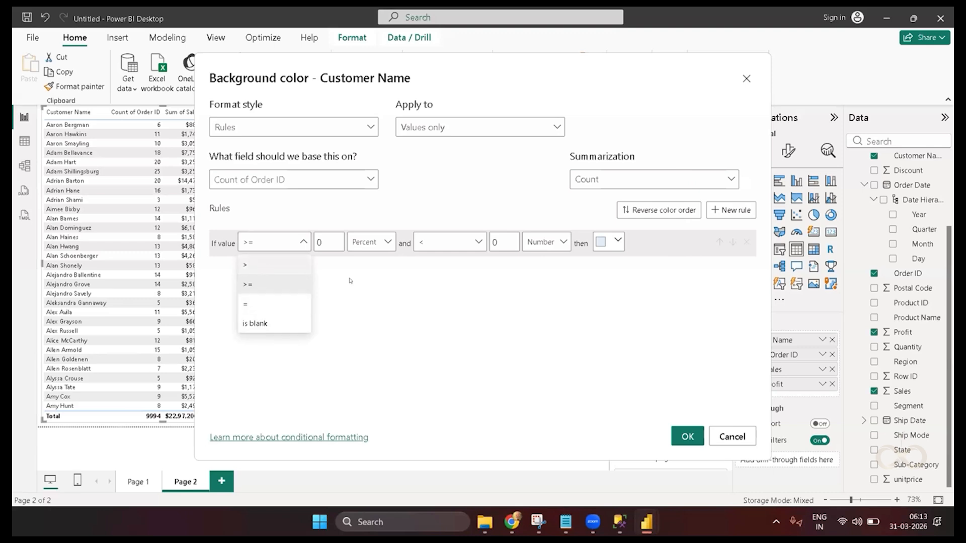
left_click(304, 247)
left_click(306, 241)
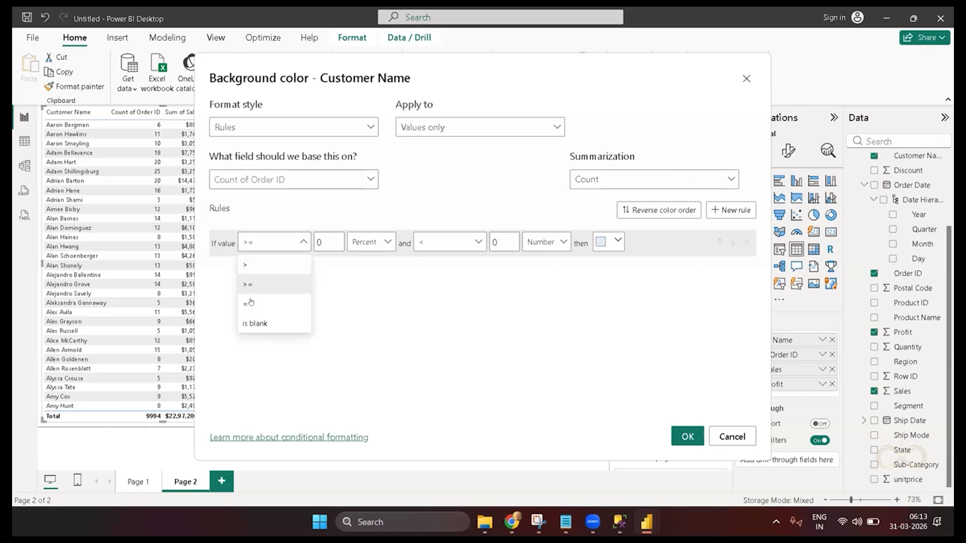
left_click(250, 267)
left_click(331, 236)
key("BackSpace")
type("1")
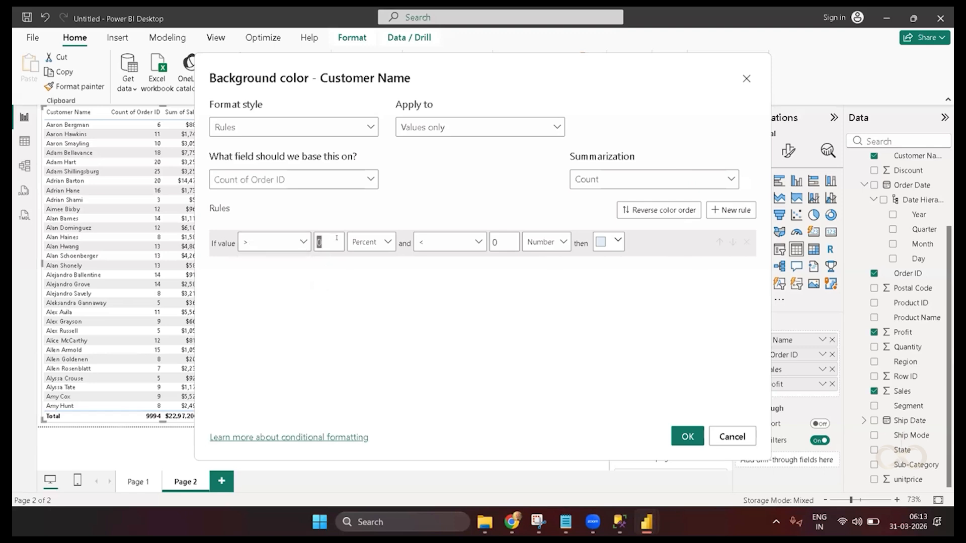
left_click(369, 242)
left_click(368, 265)
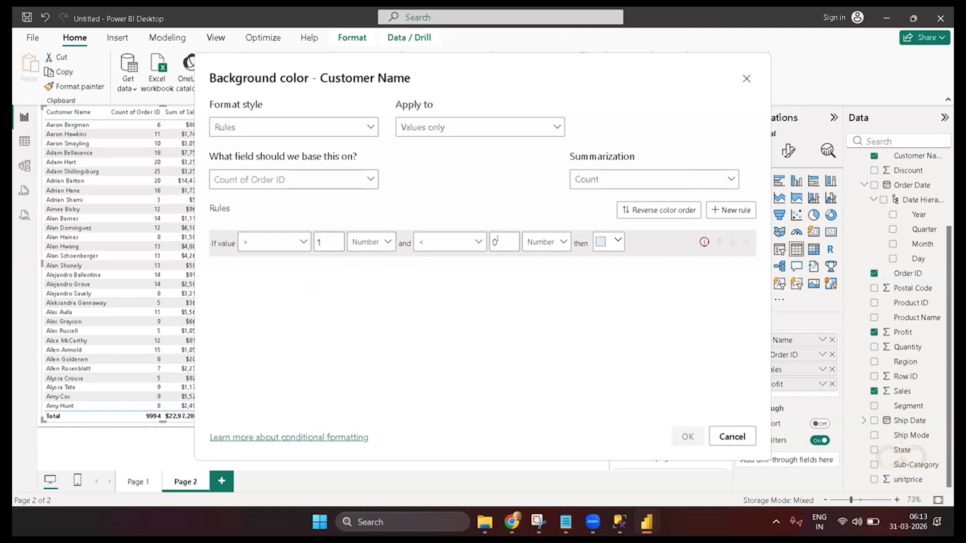
type("10")
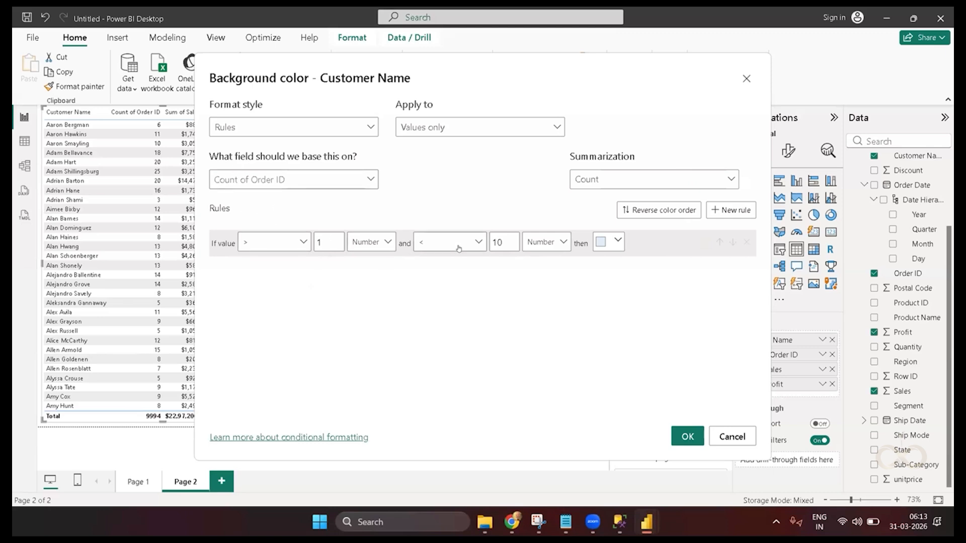
- Recheck the color condition in the Notepad notes and set the first rule's color to light blue
key("alt+Tab")
double_click(393, 306)
key("alt+Tab")
left_click(608, 242)
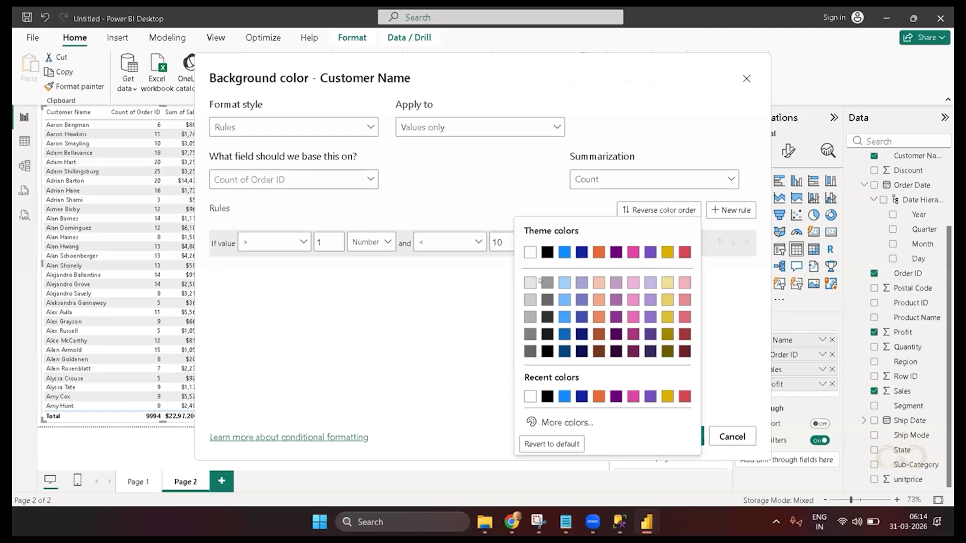
left_click(564, 316)
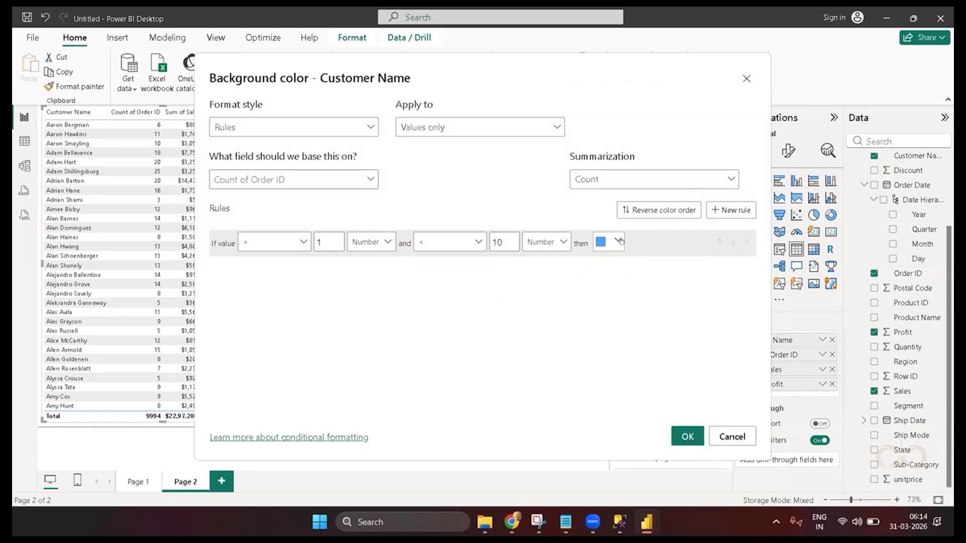
left_click(608, 242)
left_click(565, 282)
- Add a second rule with the lower condition > 11 Number
left_click(724, 214)
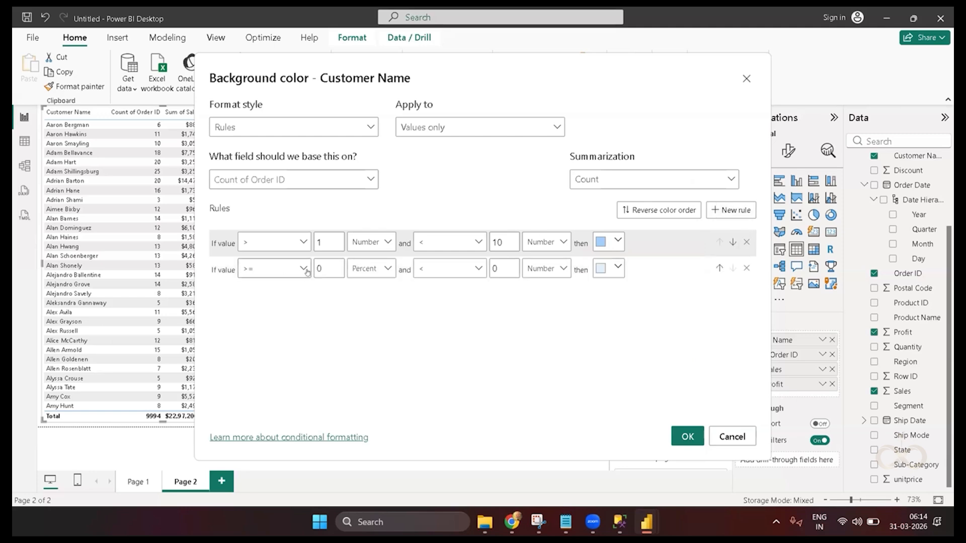
left_click(306, 270)
left_click(275, 290)
left_click(324, 268)
key("BackSpace")
type("11")
left_click(367, 267)
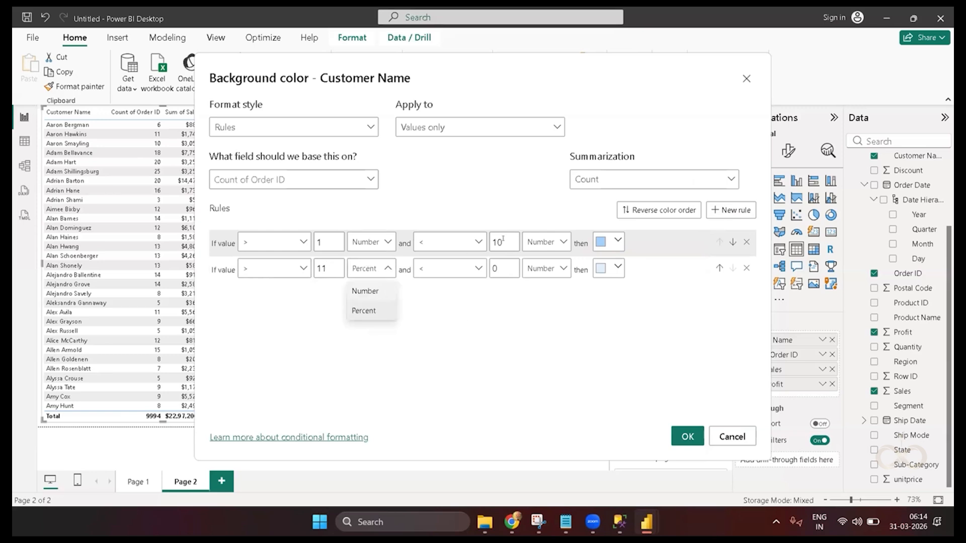
left_click(365, 291)
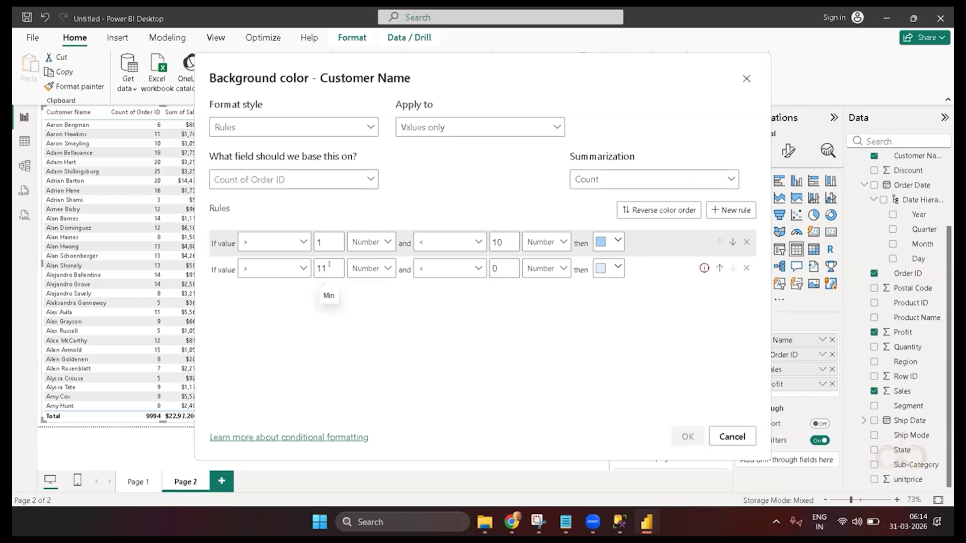
- Set the first rule's upper limit to 11, and change the second rule's range to >= 11 and < 10000
left_click(300, 269)
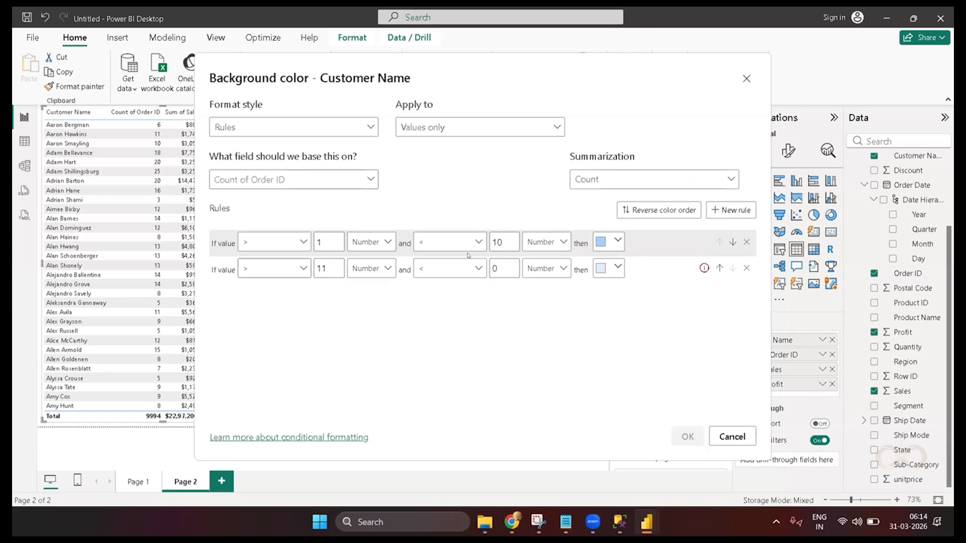
left_click(503, 241)
key("BackSpace")
type("1")
left_click(245, 309)
double_click(504, 267)
type("10000")
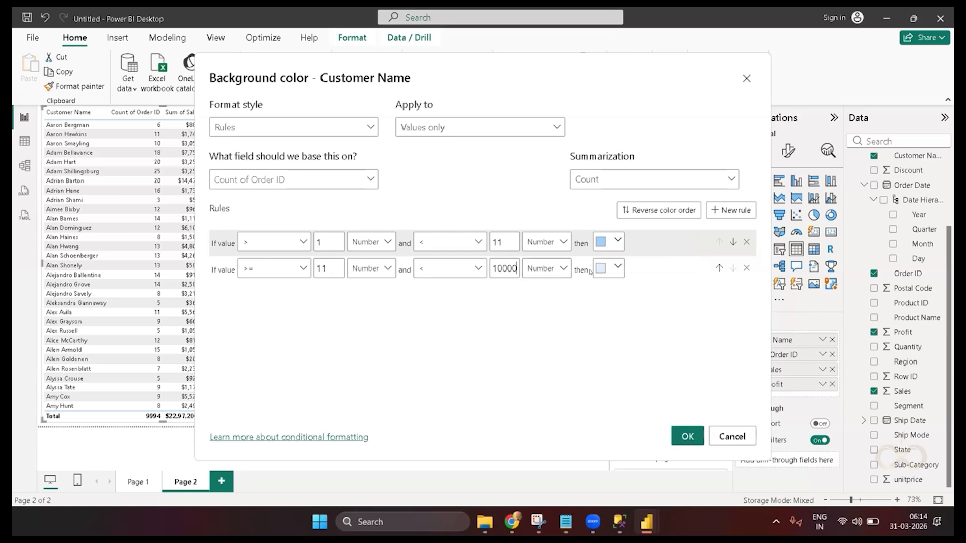
- Set the second rule's color to light yellow and apply the background color rules
left_click(619, 267)
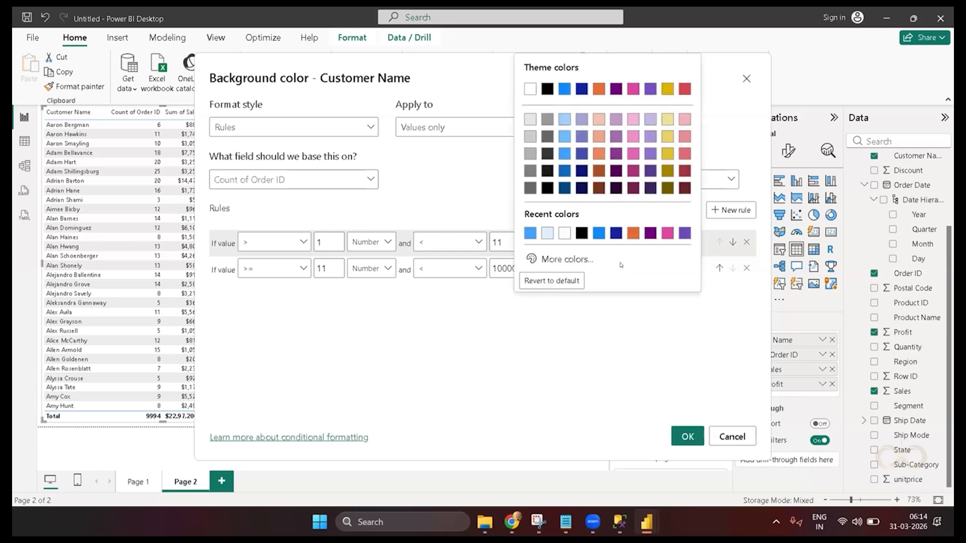
left_click(668, 120)
left_click(688, 437)
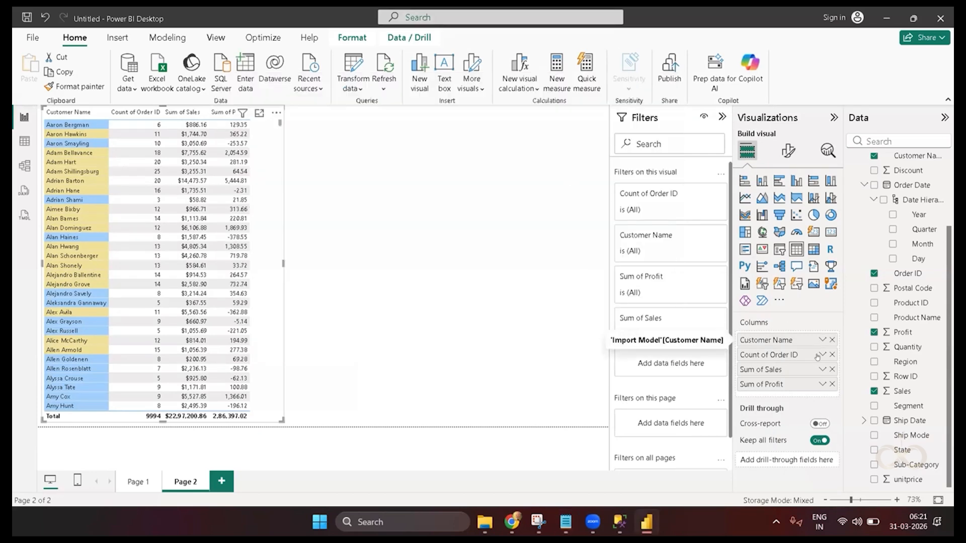
- Compare the conditional formatting options offered for the Count of Order ID and Customer Name columns
left_click(822, 354)
mouse_move(724, 222)
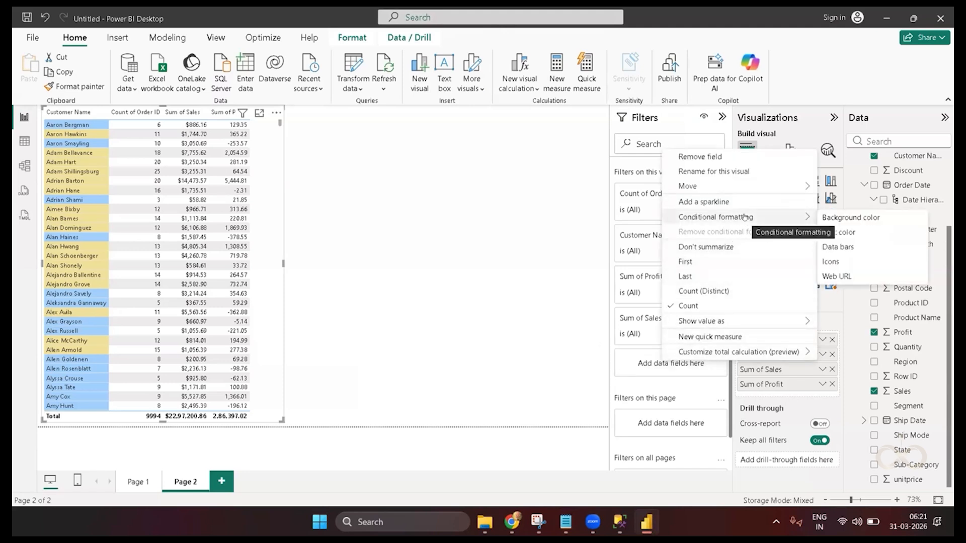
left_click(447, 233)
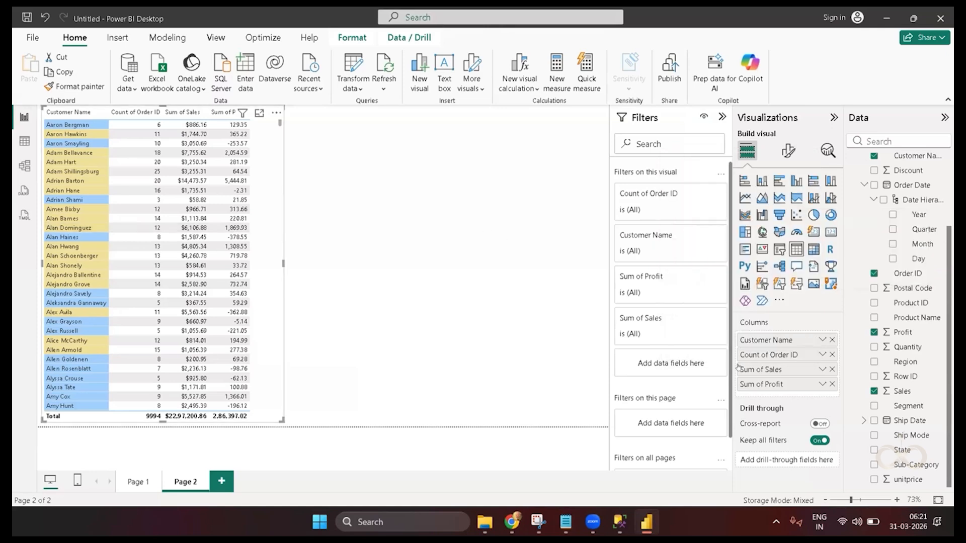
left_click(820, 355)
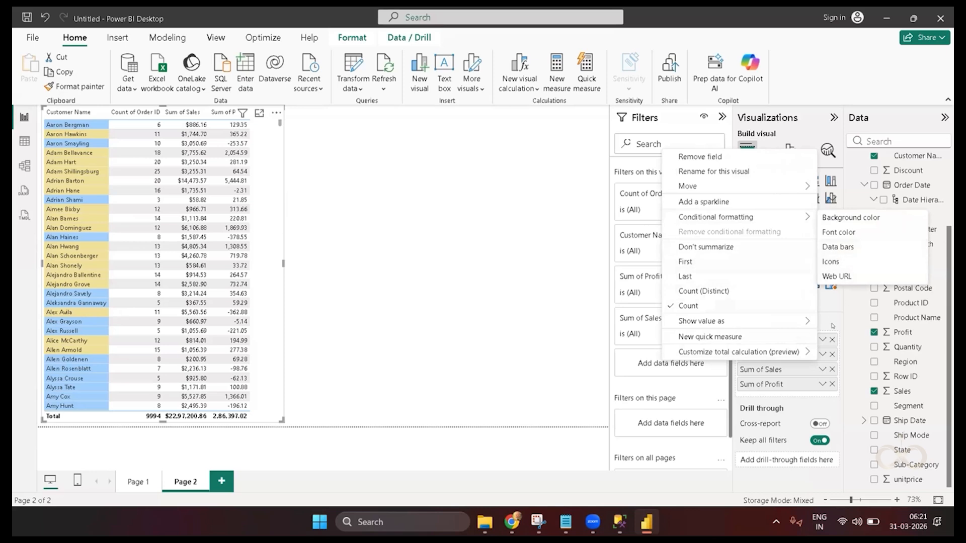
left_click(821, 339)
left_click(821, 339)
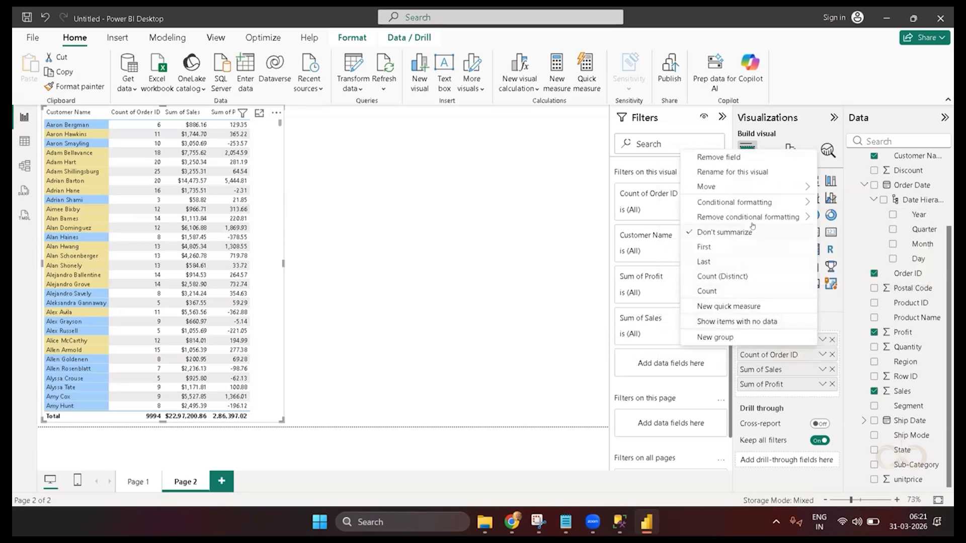
mouse_move(746, 206)
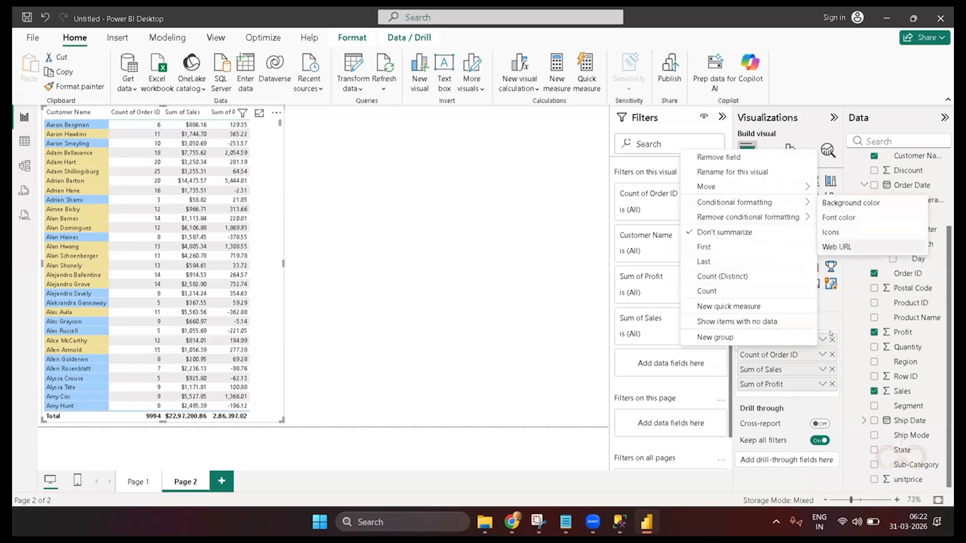
- Add data bars to the Count of Order ID values with the bar direction set to Left to right
left_click(822, 354)
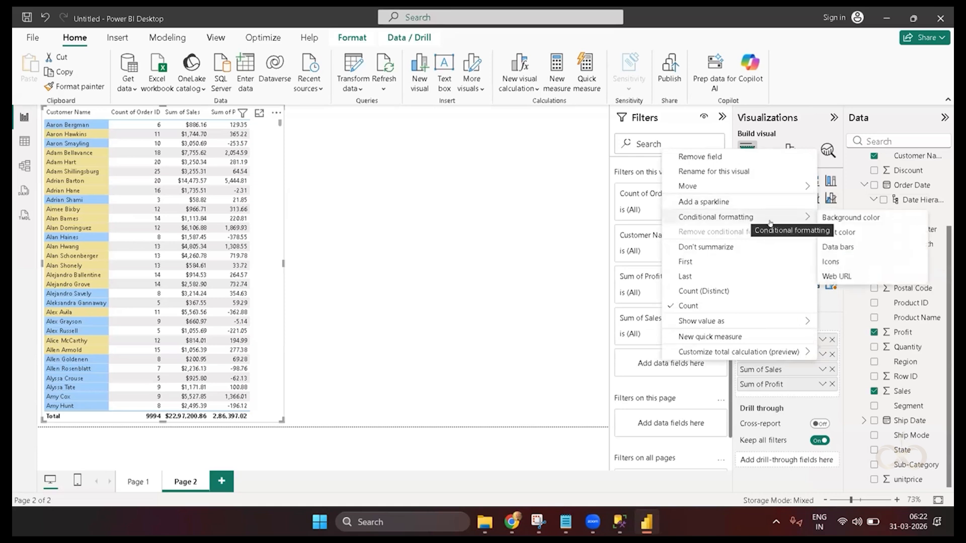
left_click(849, 249)
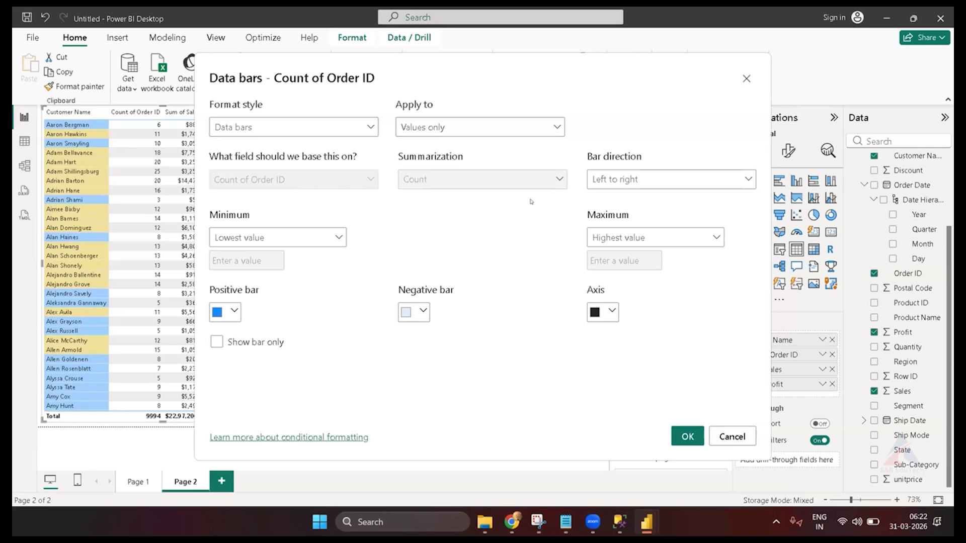
left_click(612, 185)
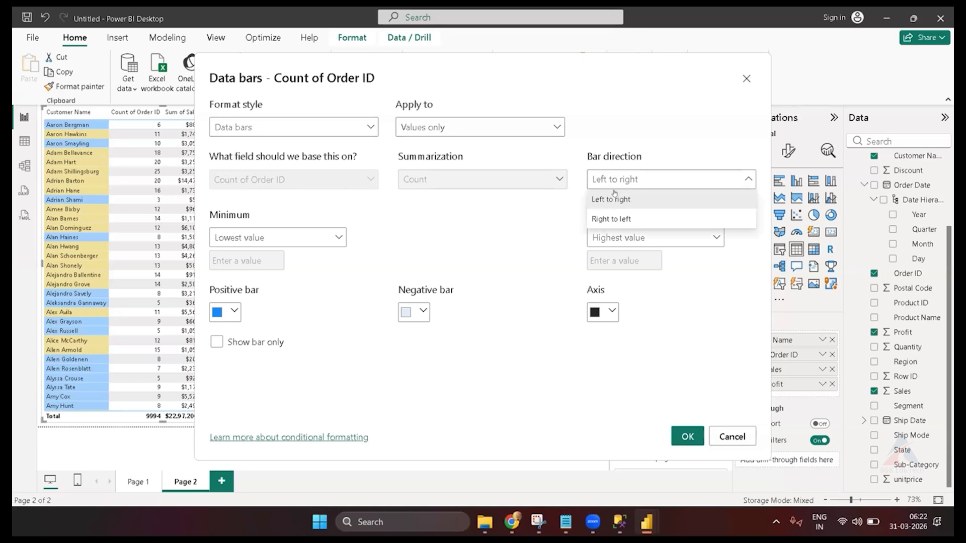
left_click(615, 196)
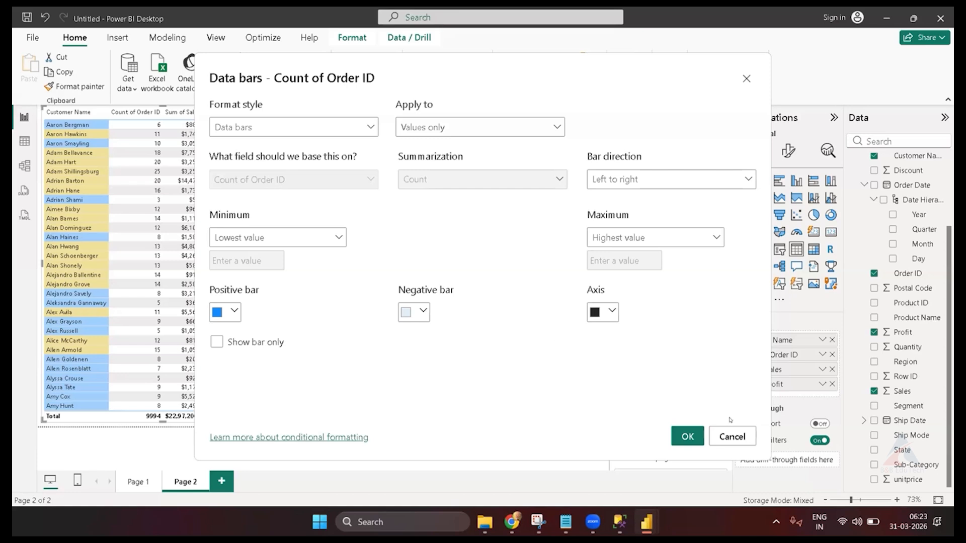
left_click(688, 436)
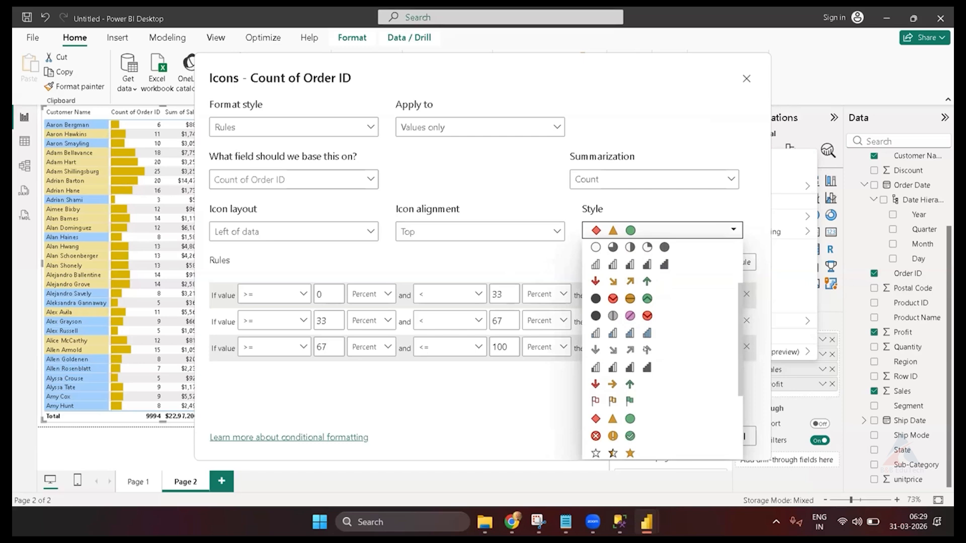
- Close the icon rules for Count of Order ID without applying them and dismiss the field's options
left_click(747, 81)
left_click(745, 81)
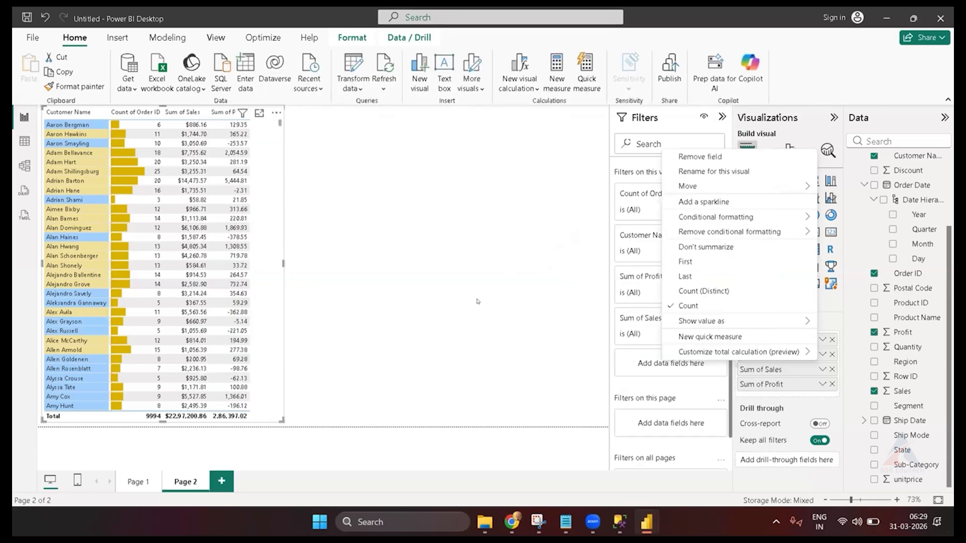
left_click(423, 449)
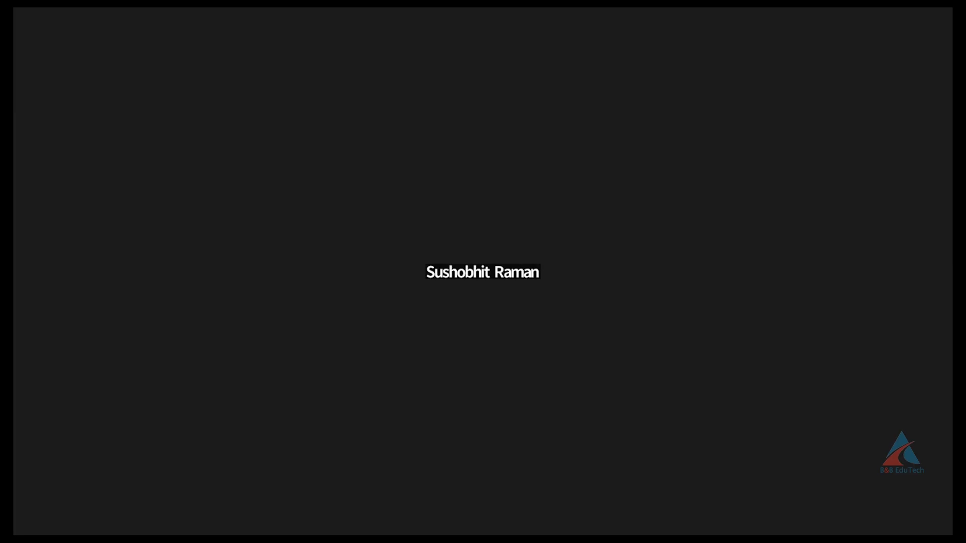